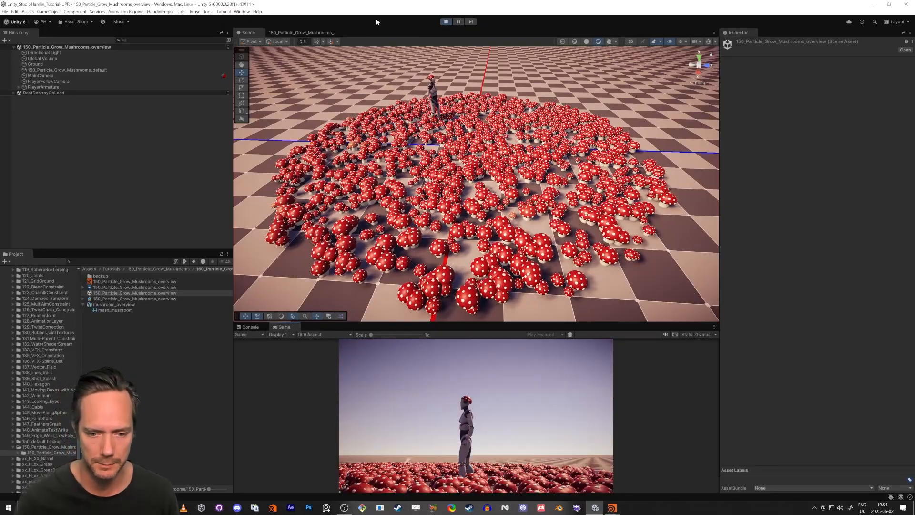
Step: Inspect the finished mushroom field around the character in the running overview scene, both close up and from above
key("w")
right_click_drag(376, 86, 336, 36)
key("q")
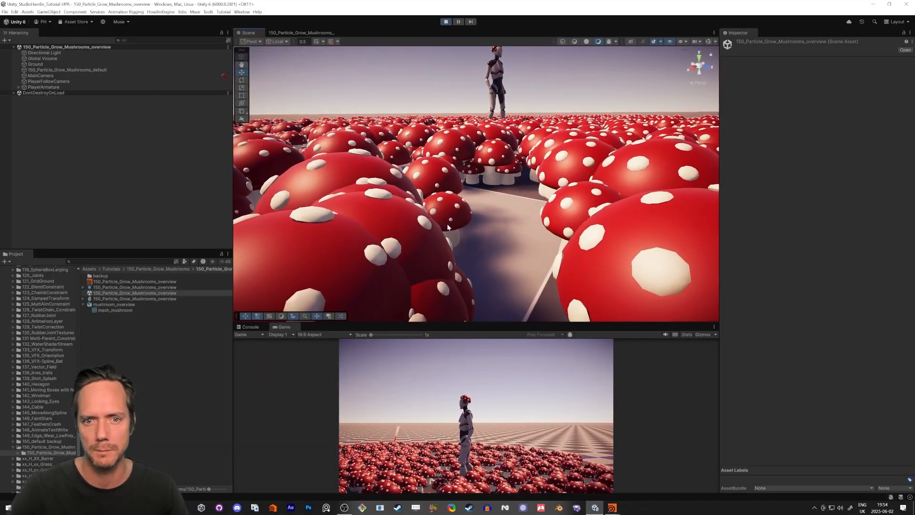
key("e")
right_click_drag(344, 108, 379, 147)
key("s")
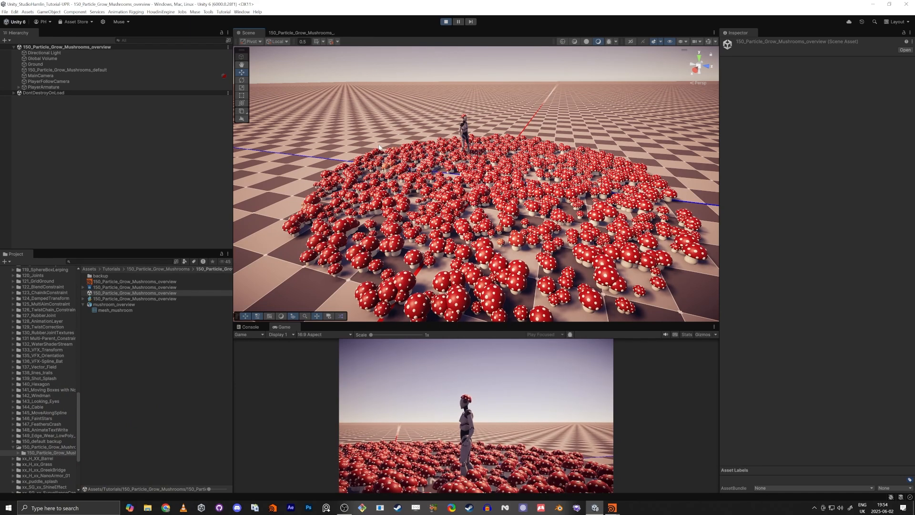
Step: Stop play mode and open the 150_Particle_Grow_Mushrooms scene from its tutorial folder
left_click(42, 447)
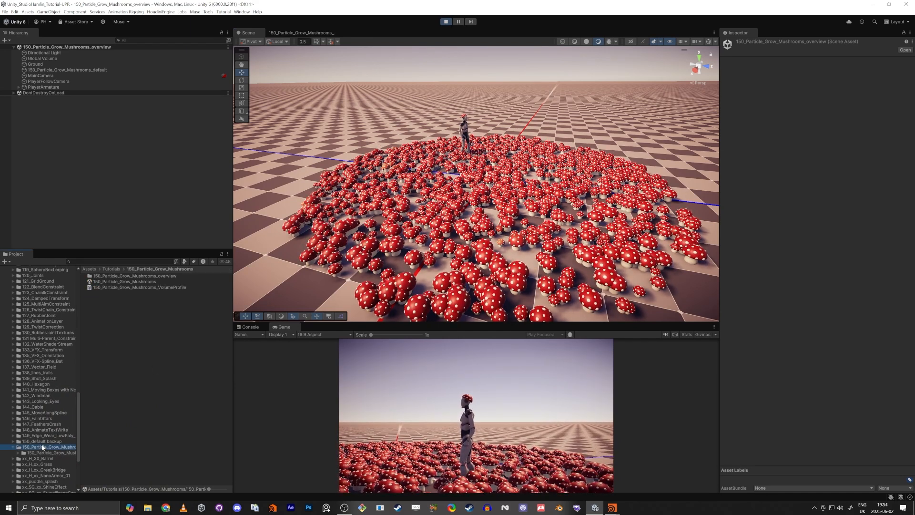
left_click(124, 282)
left_click(446, 22)
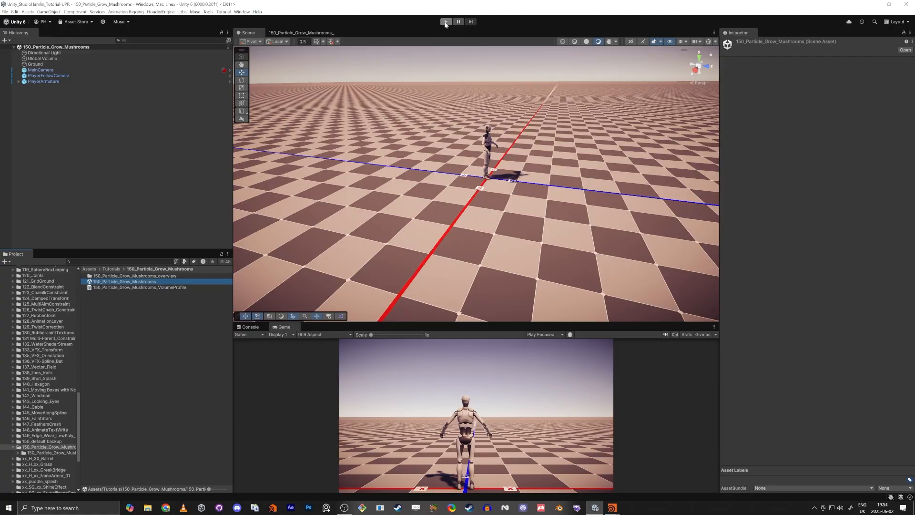
Step: Switch to Houdini, save the empty project as 150_Particle_Grow_Mushrooms.hiplc in the Unity tutorial folder, and check the file in Unity
key("alt+Tab")
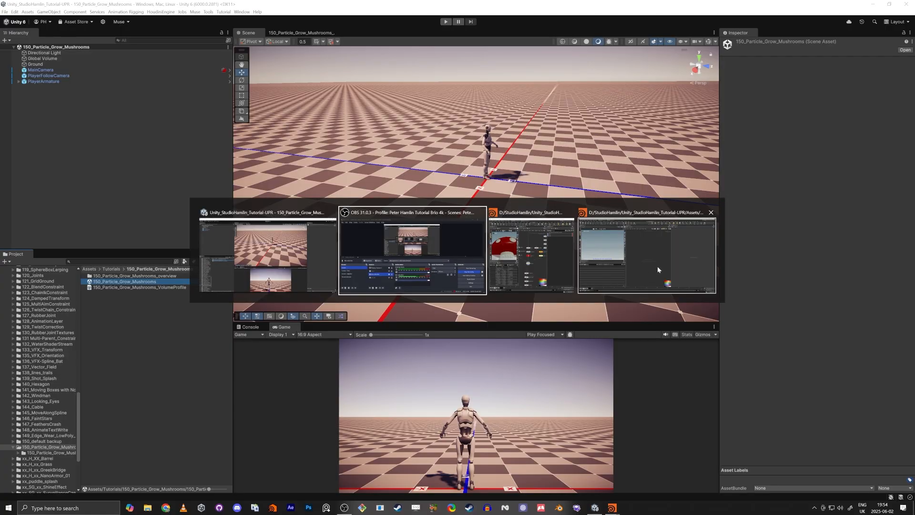
key("alt+Tab")
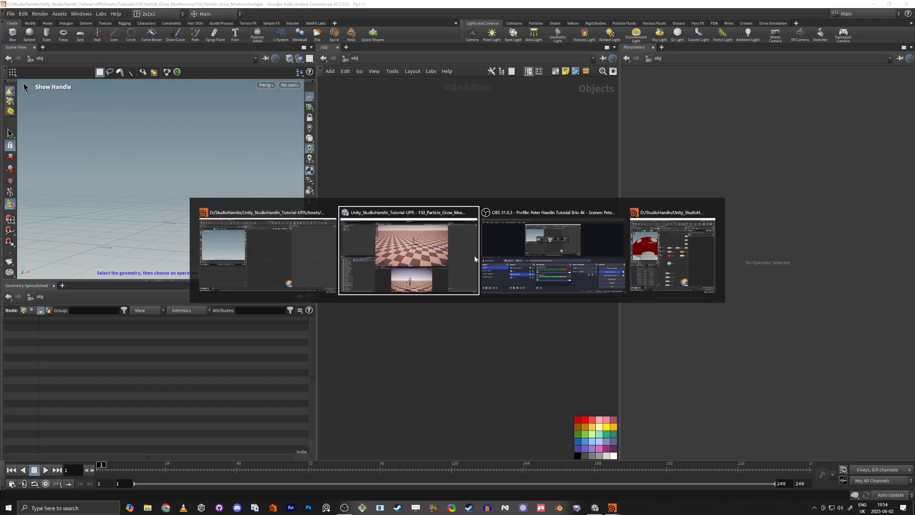
left_click(123, 353)
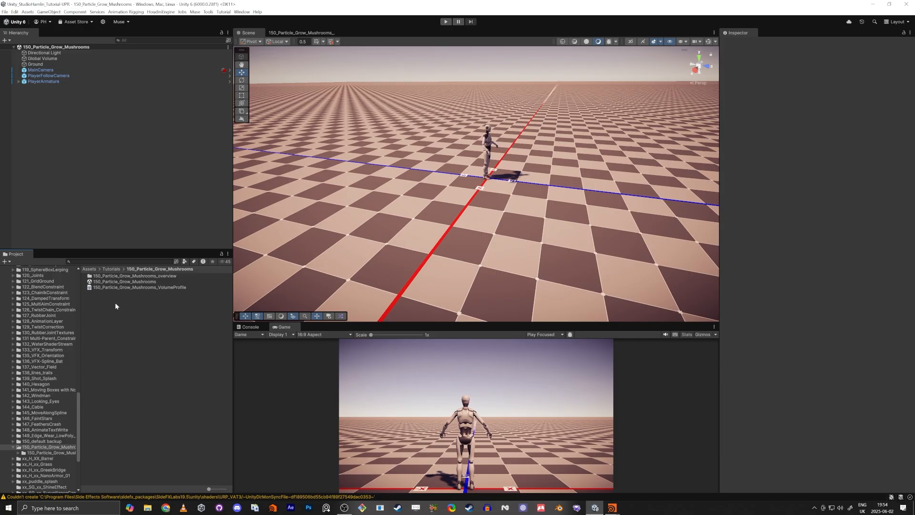
key("alt+Tab")
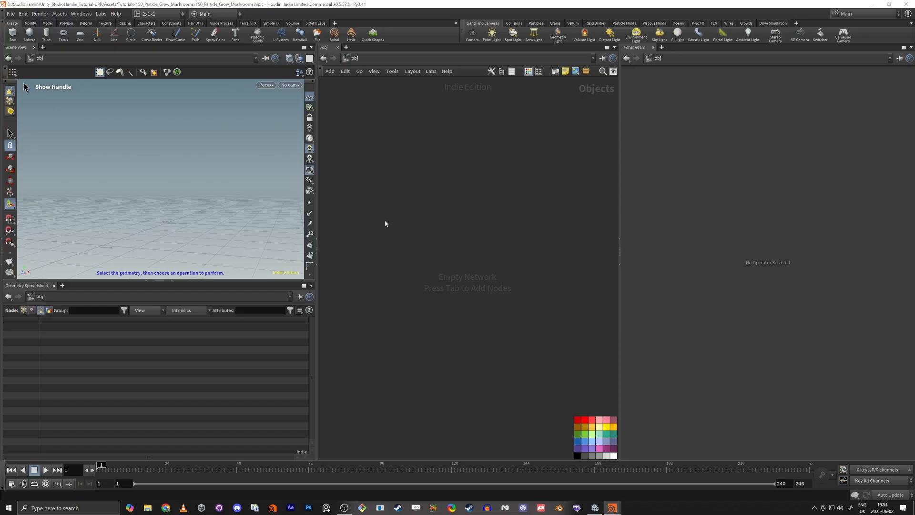
key("alt+f")
left_click(40, 85)
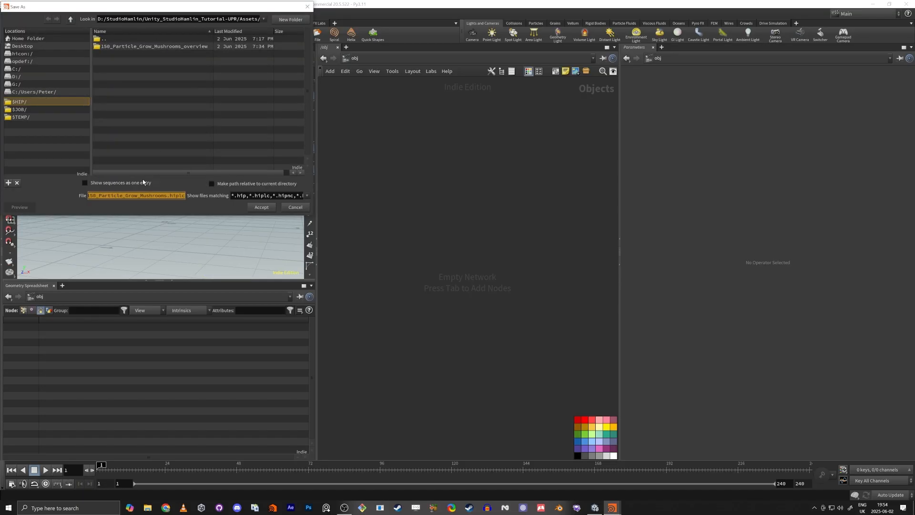
left_click(261, 208)
key("alt+Tab")
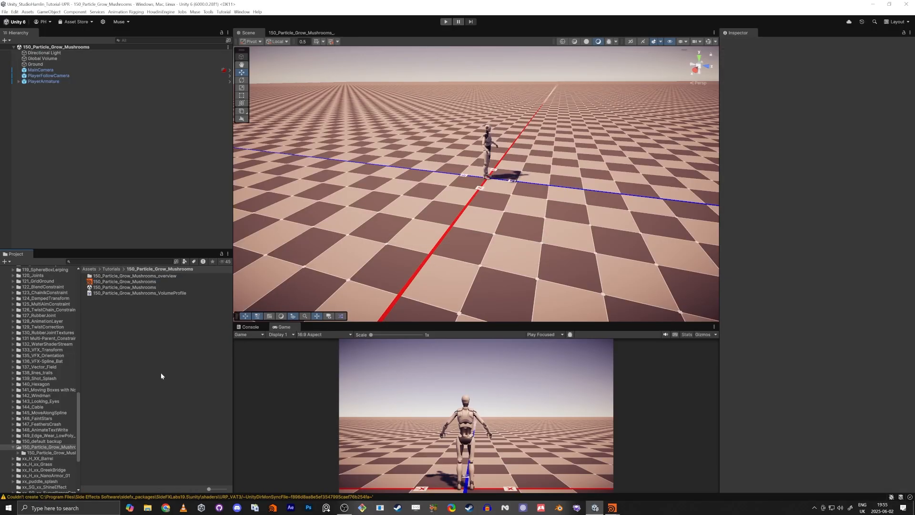
Step: Return to Houdini, create a Geometry object in the object network and go inside it
key("alt+Tab")
key("Tab")
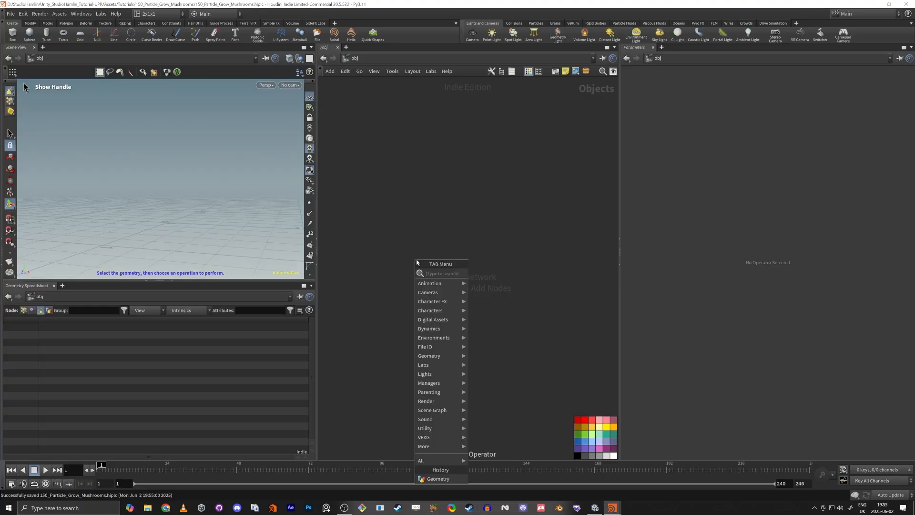
type("geo")
key("Return")
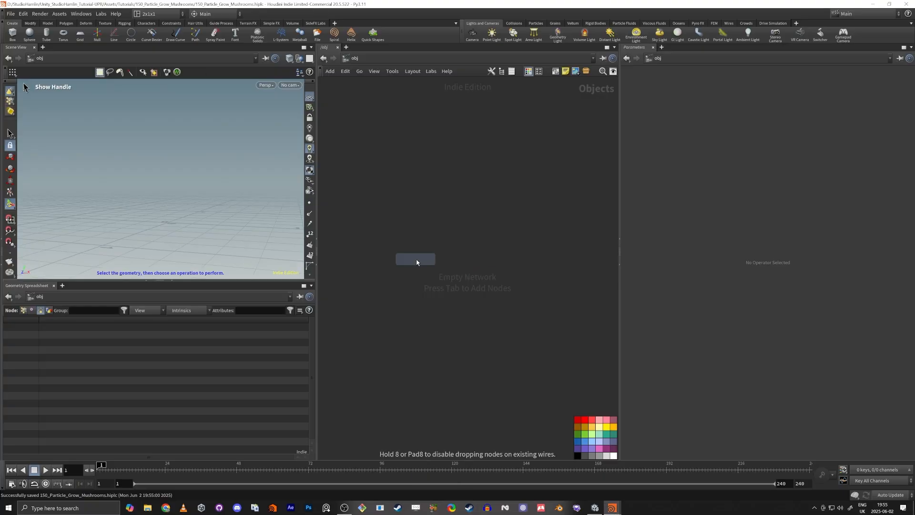
left_click(467, 286)
double_click(469, 286)
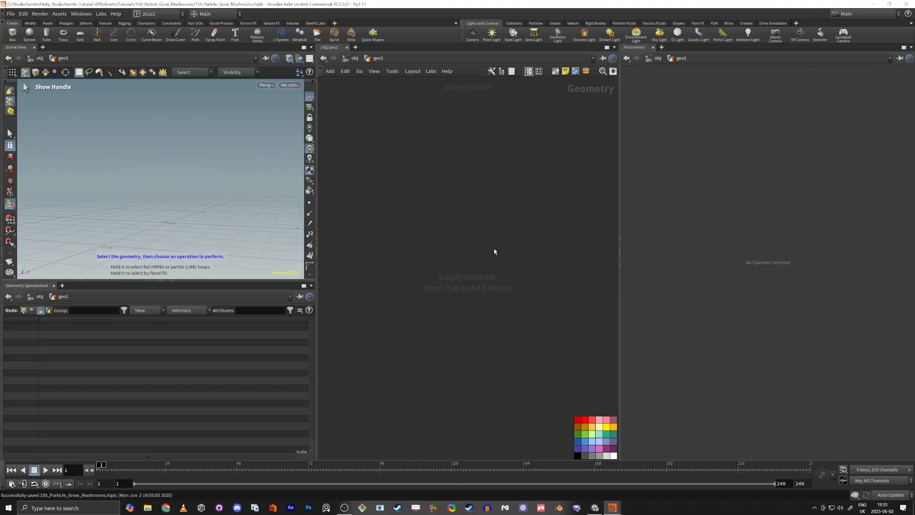
Step: Add a Sphere node to the empty geometry network
key("Tab")
type("sph")
key("Return")
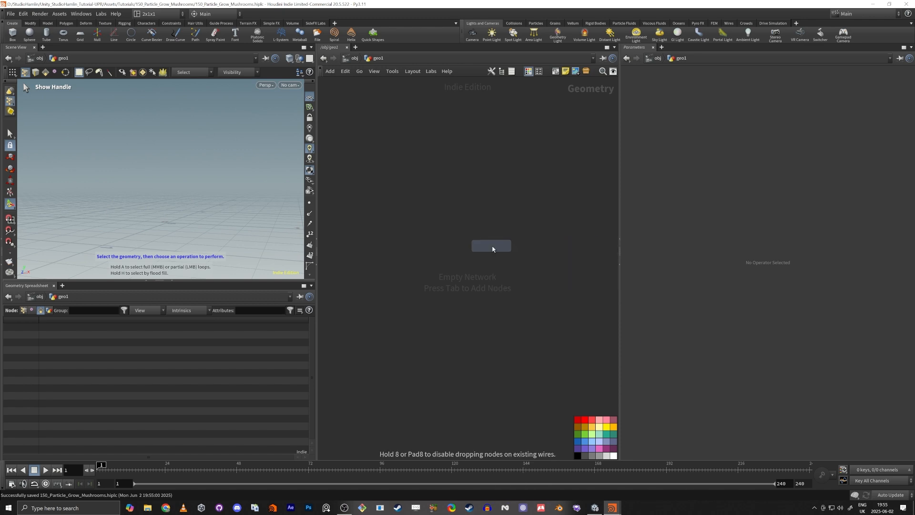
left_click(493, 248)
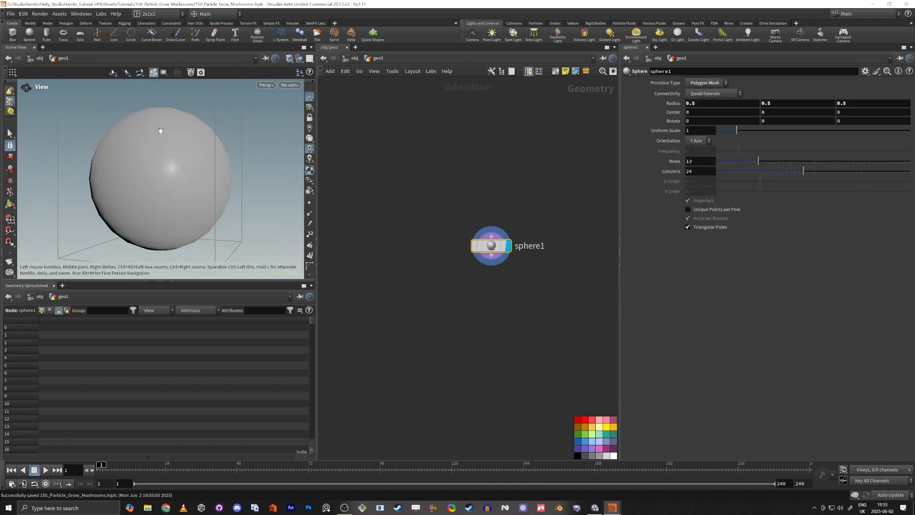
middle_click_drag(159, 131, 155, 112, "alt")
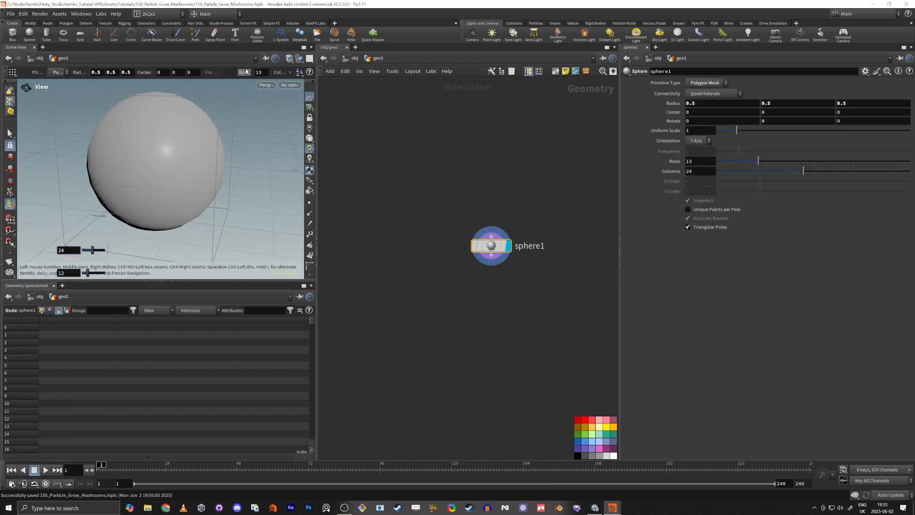
Step: Set the viewport shading to Smooth Wire Shaded so the sphere shows its polygon edges
left_click(289, 59)
left_click(298, 149)
mouse_move(210, 141)
left_mouse_down("alt")
mouse_move(163, 198)
mouse_move(184, 196)
left_mouse_up("alt")
left_click(290, 59)
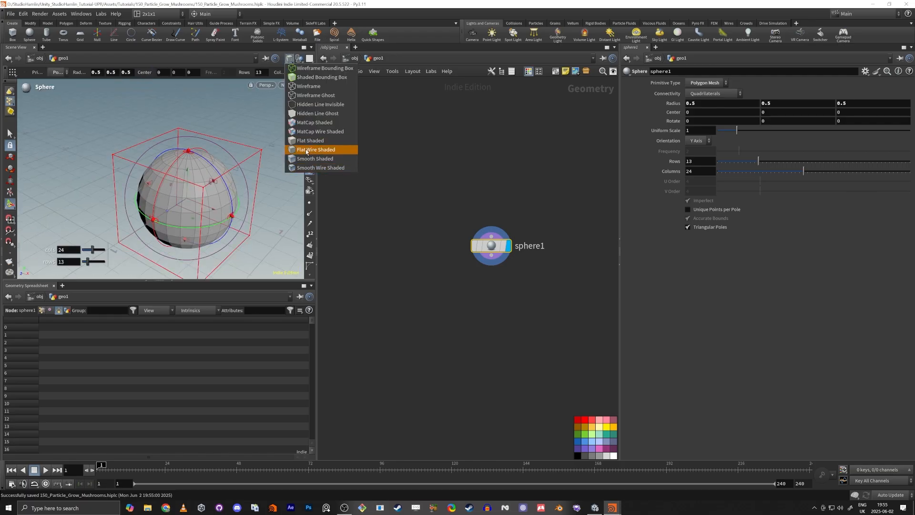
left_click(306, 153)
left_click_drag(235, 173, 205, 190, "alt")
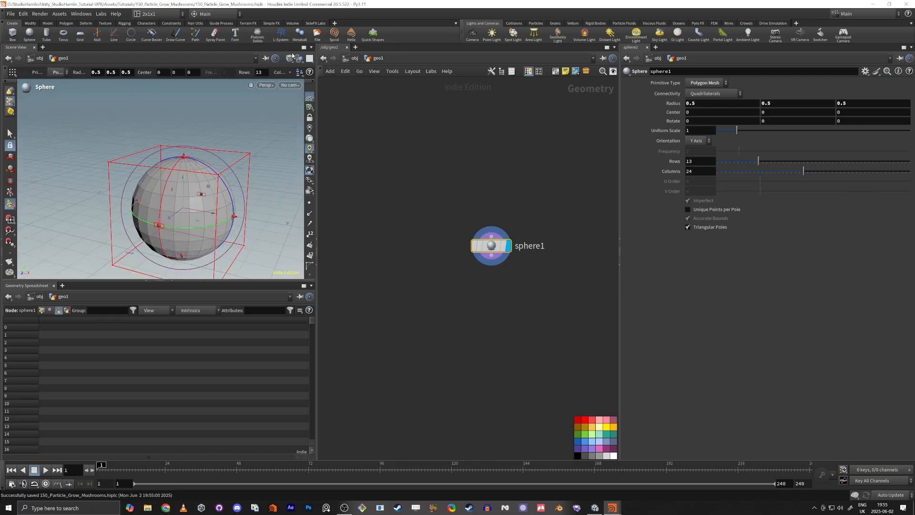
left_click(289, 59)
left_click(301, 158)
key("Escape")
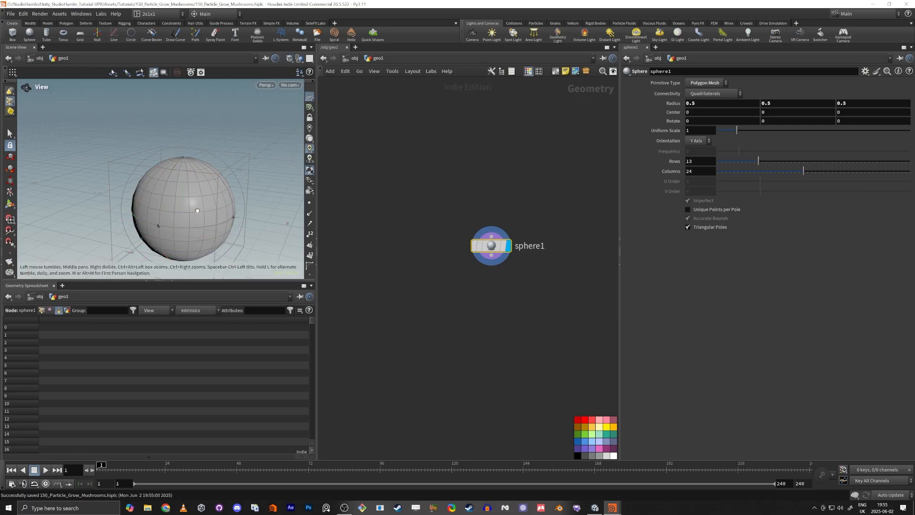
Step: Enlarge the 3D viewport by shrinking the geometry spreadsheet beneath it
mouse_move(224, 253)
left_mouse_down()
mouse_move(202, 258)
mouse_move(195, 350)
left_mouse_up()
mouse_move(218, 187)
left_mouse_down()
mouse_move(199, 171)
mouse_move(204, 193)
left_mouse_up()
key("Return")
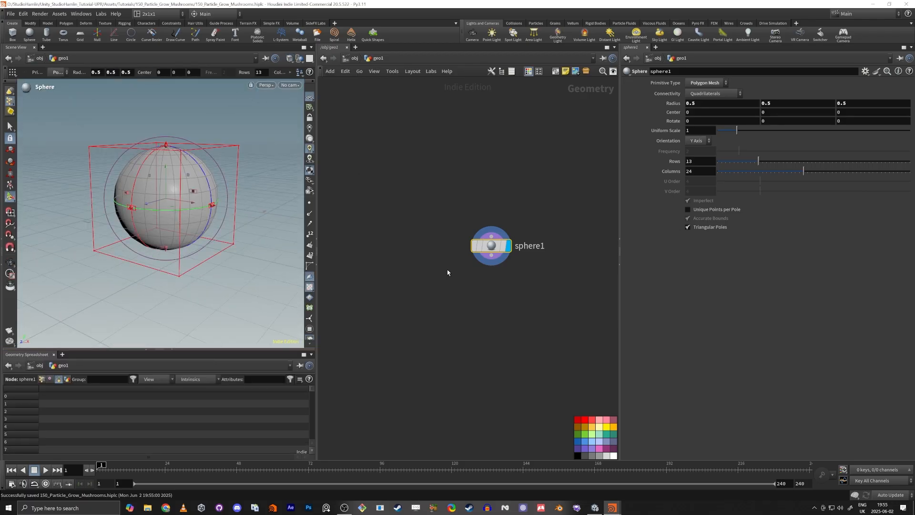
Step: Add a Clip node fed by the sphere and display its output
key("Tab")
type("clip")
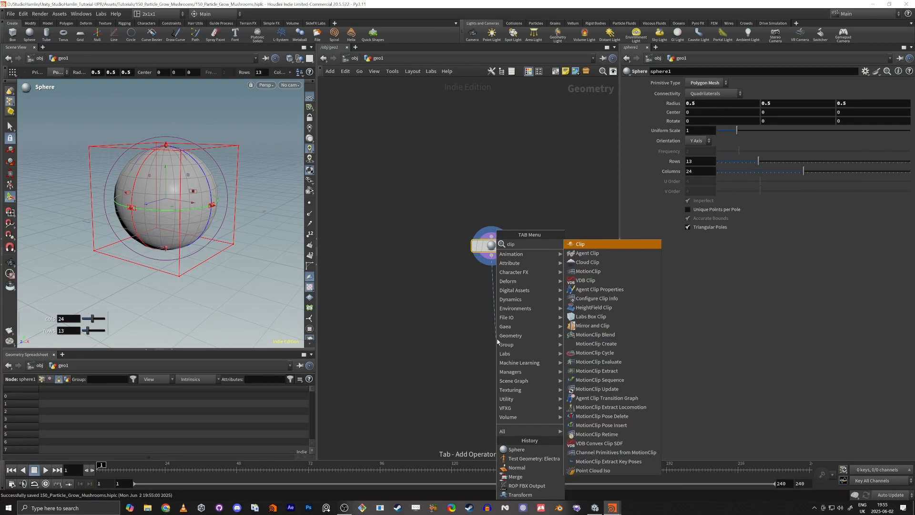
key("Return")
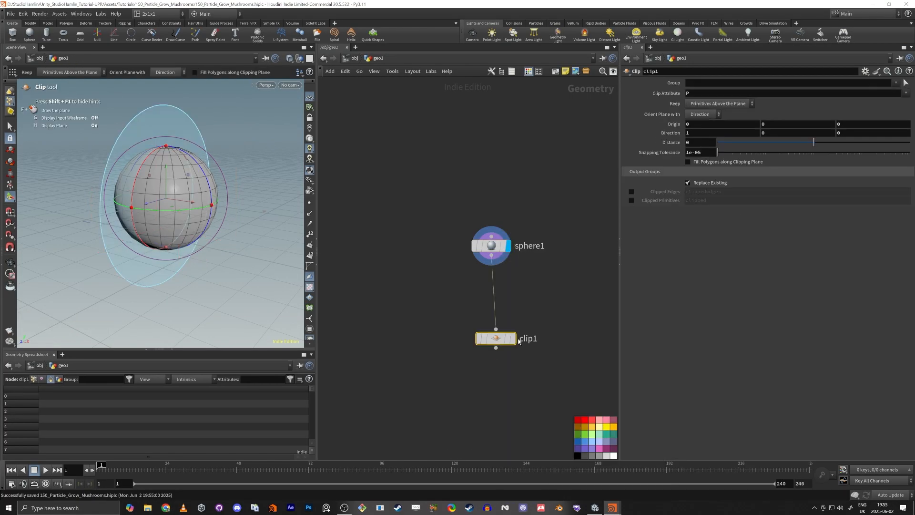
left_click(517, 318)
left_click_drag(190, 203, 240, 220, "alt")
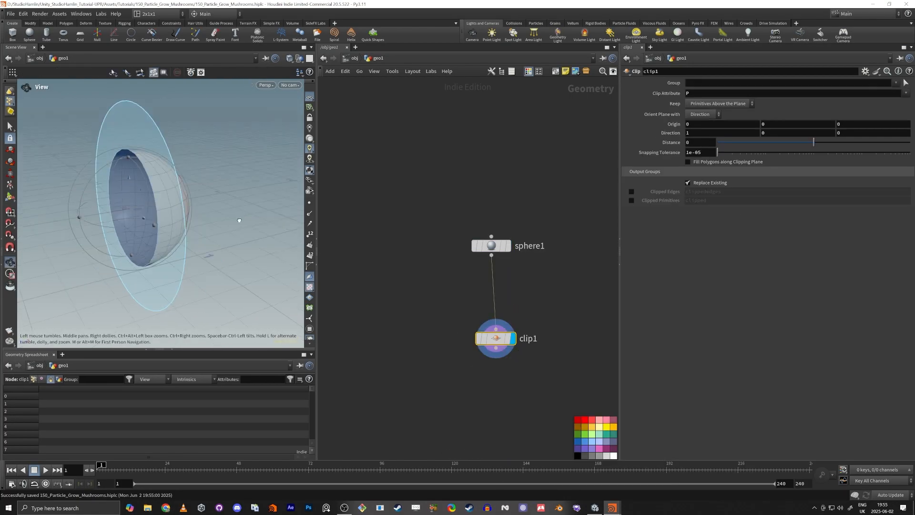
Step: Set the Clip node's direction to 0, 1, 0 to keep the upper half of the sphere
key("Return")
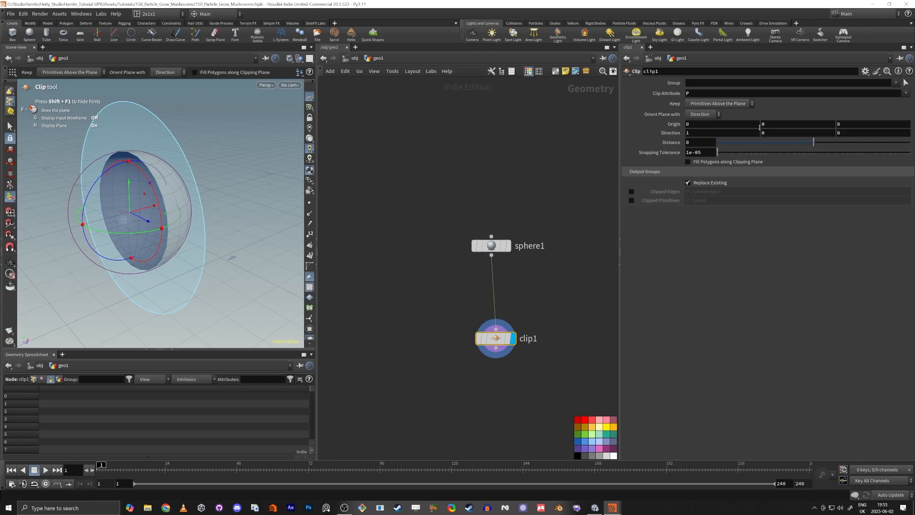
key("Tab")
type("1")
key("Tab")
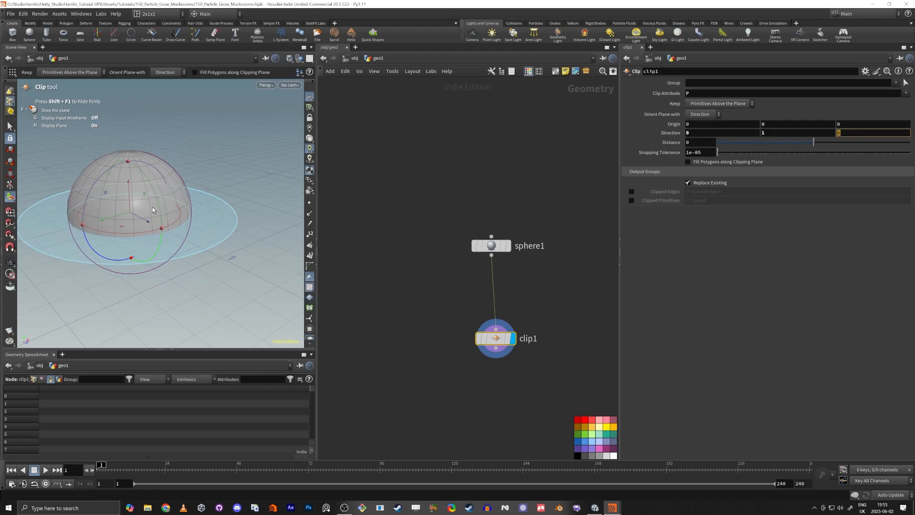
left_click_drag(129, 235, 98, 210, "alt")
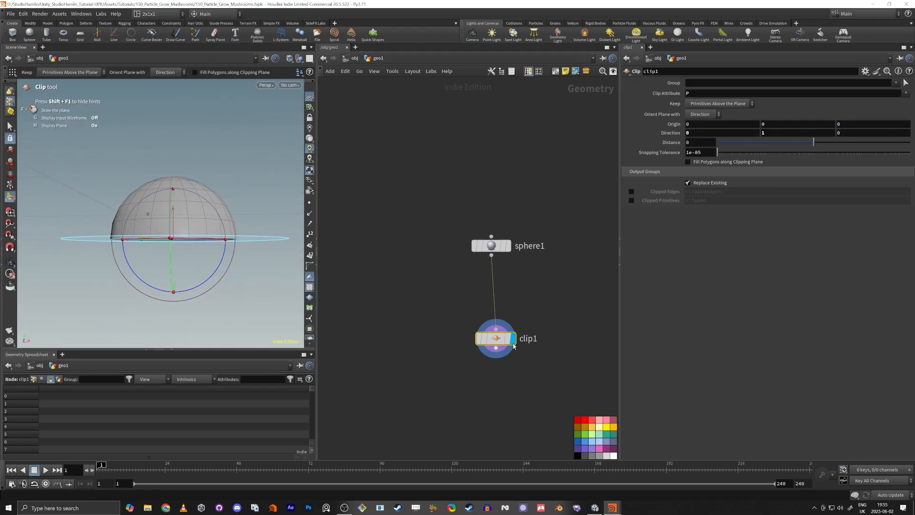
Step: Align the Clip node beneath the sphere node and close the hemisphere's open underside by filling polygons along the clipping plane
left_click_drag(499, 340, 497, 333)
left_click_drag(143, 270, 167, 228, "alt")
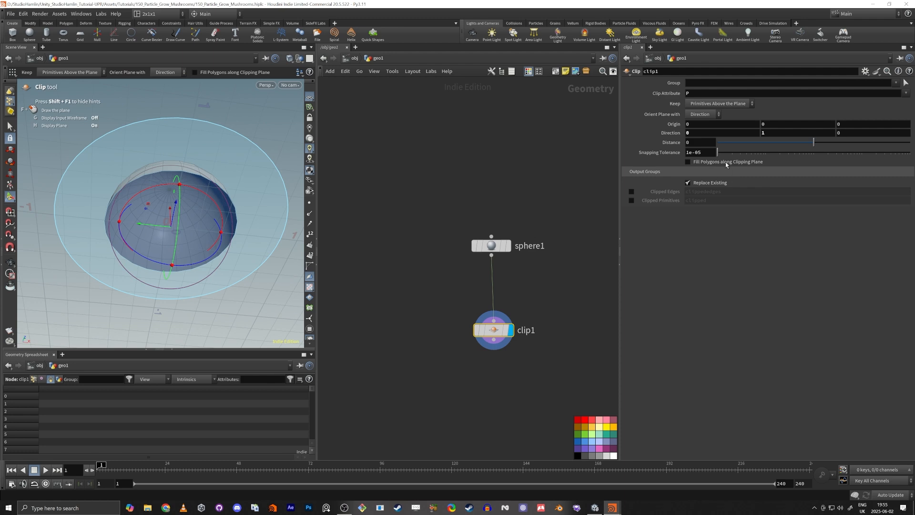
left_click(747, 162)
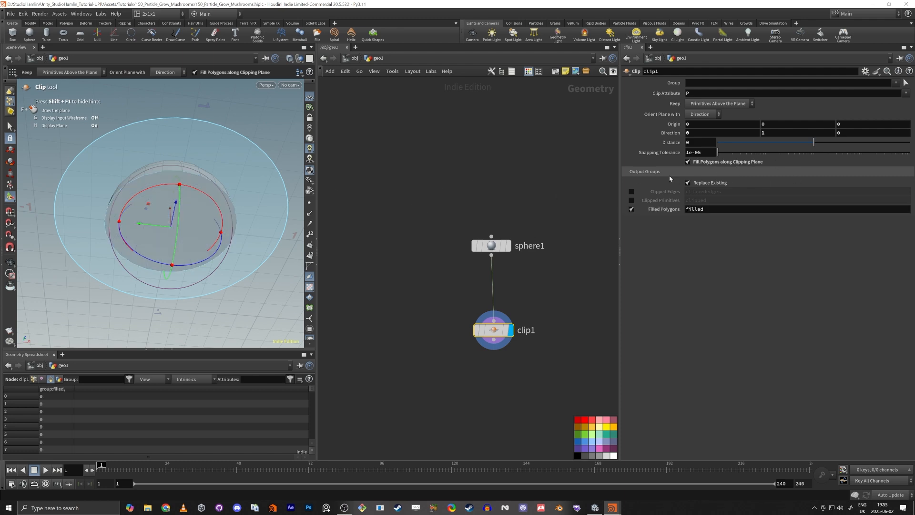
left_click_drag(102, 183, 150, 194, "alt")
key("Return")
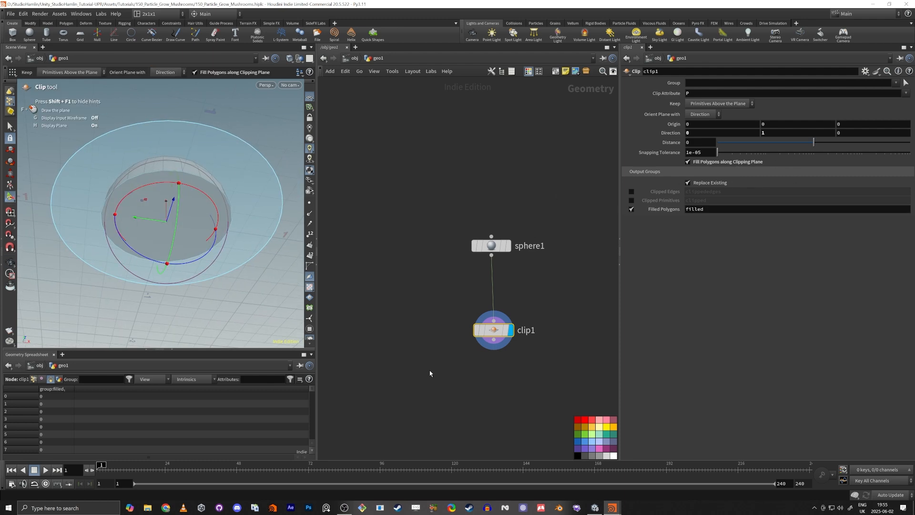
Step: Add a PolyBevel node fed by the Clip node, line it up beneath it and display its output
key("Tab")
type("bev")
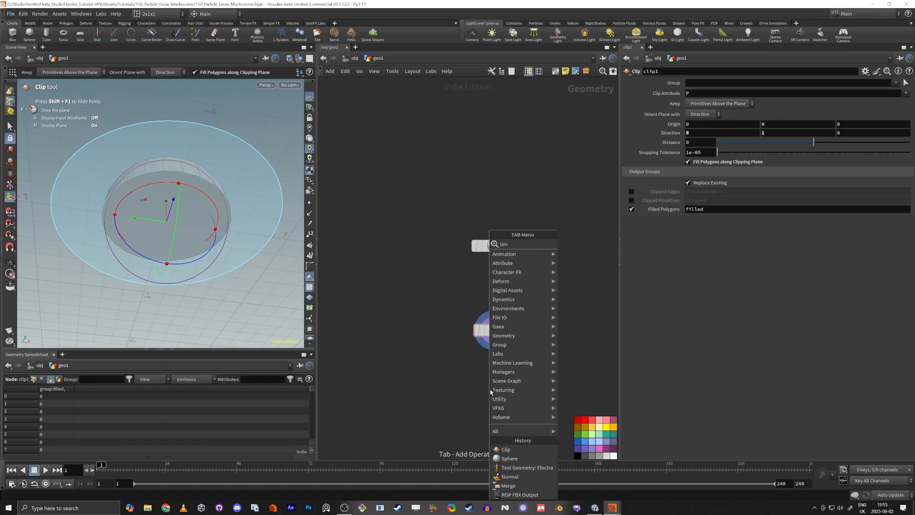
key("Return")
left_click(491, 390)
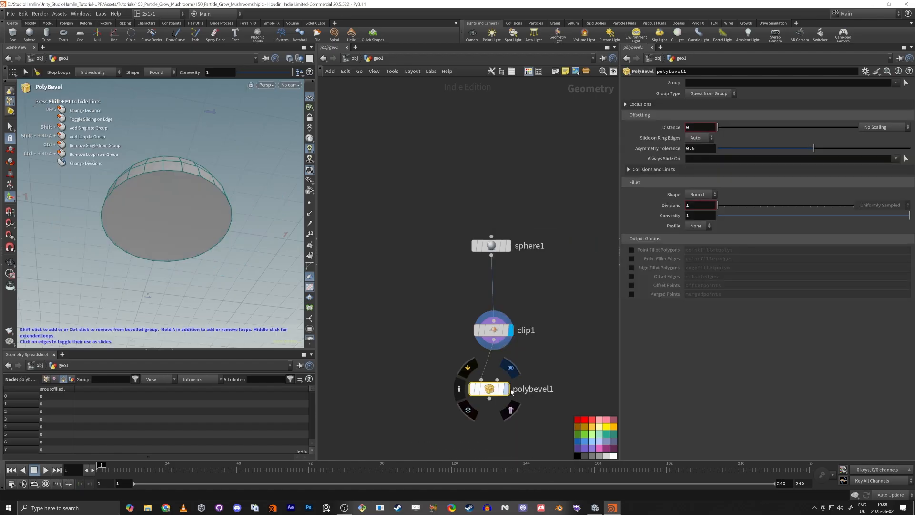
left_click_drag(214, 196, 172, 224, "alt")
right_click_drag(172, 224, 266, 196, "alt")
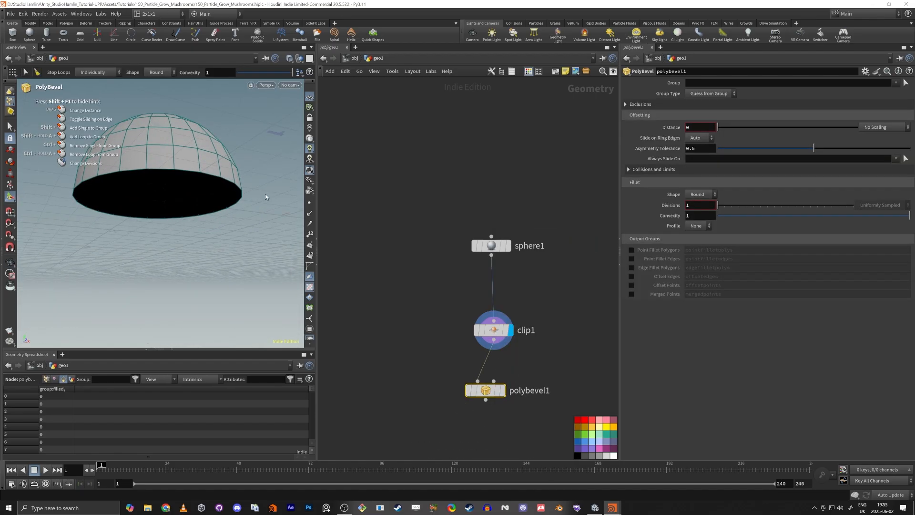
left_click_drag(491, 393, 498, 382)
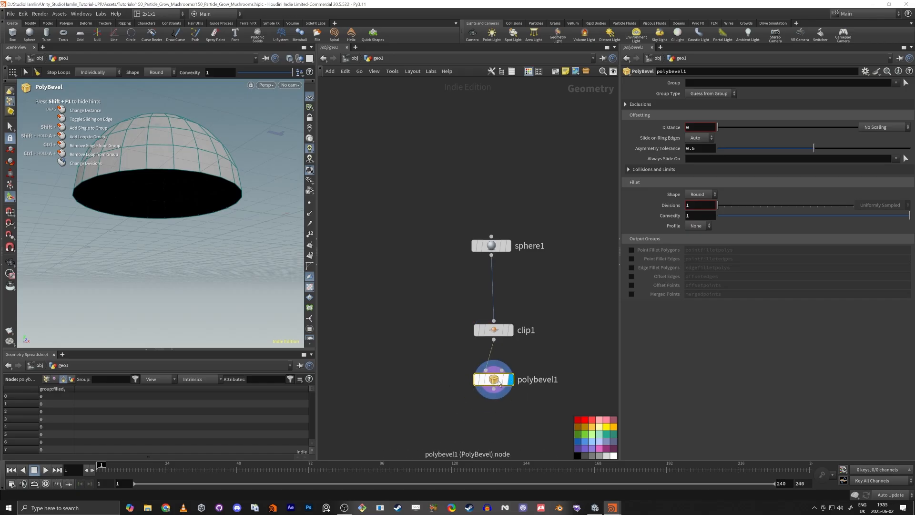
Step: Set the PolyBevel distance to about 0.066 on the hemisphere
right_click_drag(210, 180, 212, 158, "alt")
left_click_drag(213, 157, 214, 192, "alt")
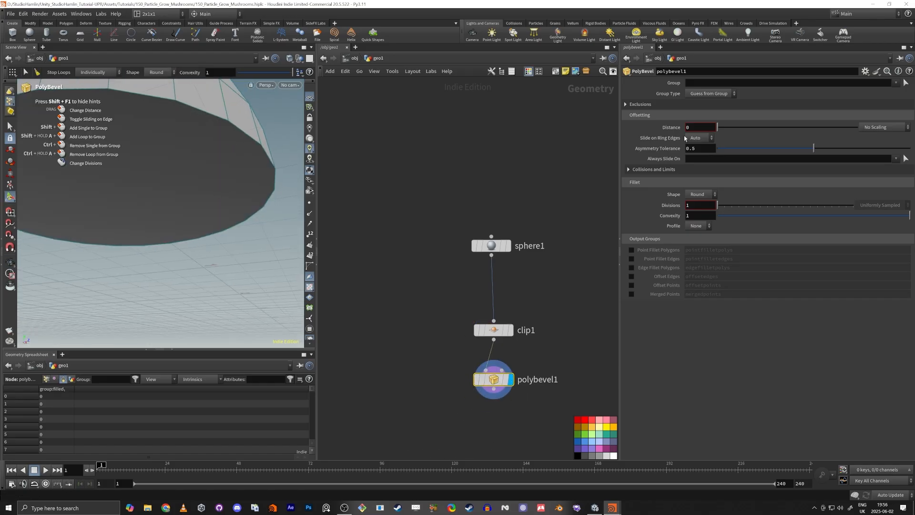
left_click_drag(719, 132, 726, 130)
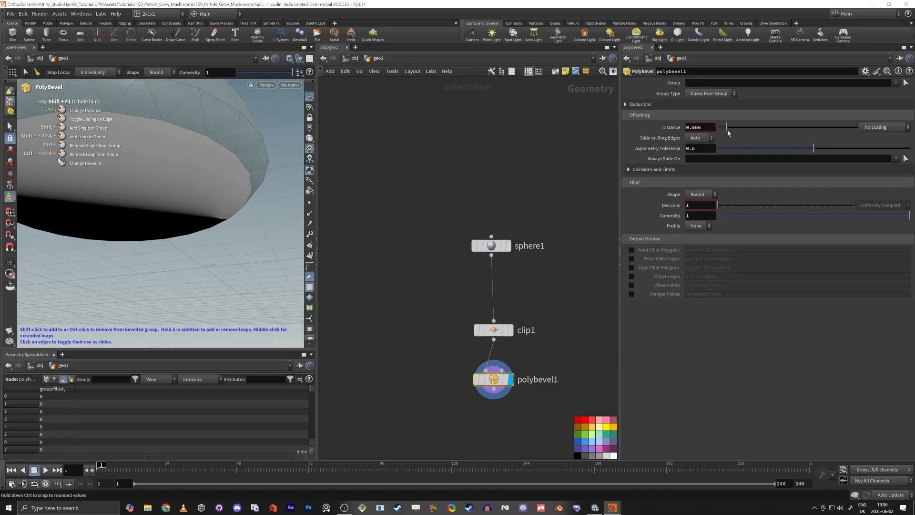
Step: Set the PolyBevel fillet divisions to 2 to round the bevel along the hemisphere's lower rim
right_click_drag(213, 139, 178, 130, "alt")
left_click_drag(178, 130, 245, 137, "alt")
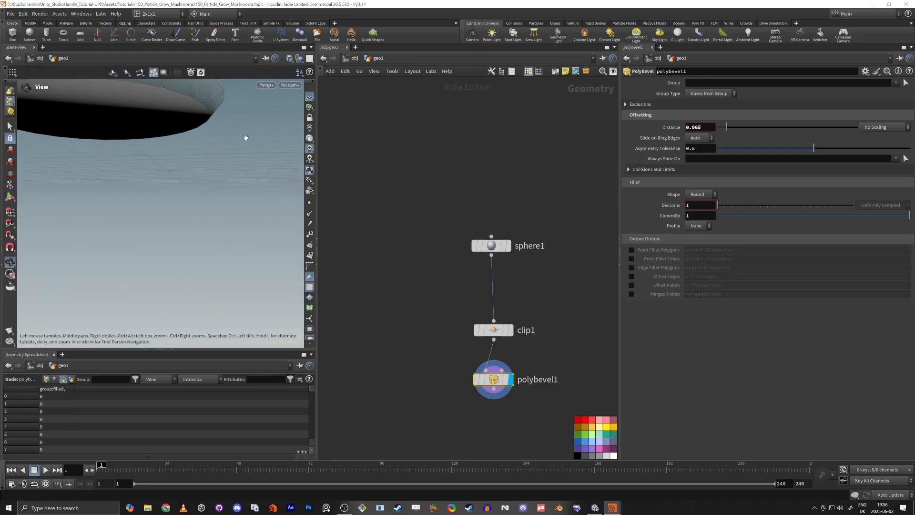
middle_click_drag(245, 137, 191, 216, "alt")
key("Return")
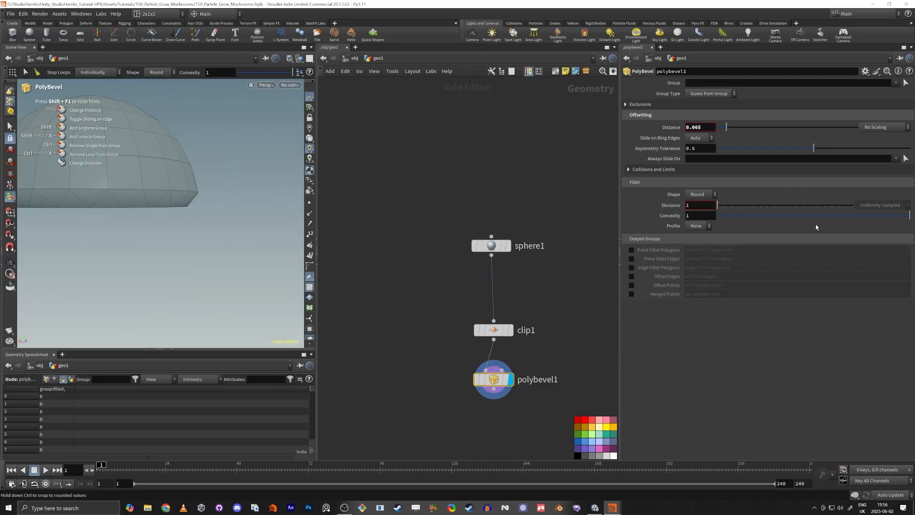
left_click(727, 206)
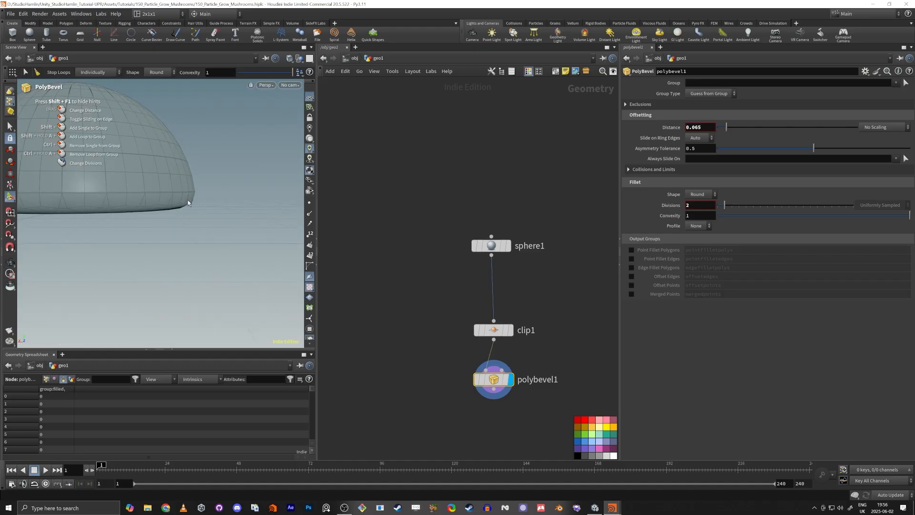
left_click_drag(190, 205, 206, 190, "alt")
middle_click_drag(206, 191, 207, 217, "alt")
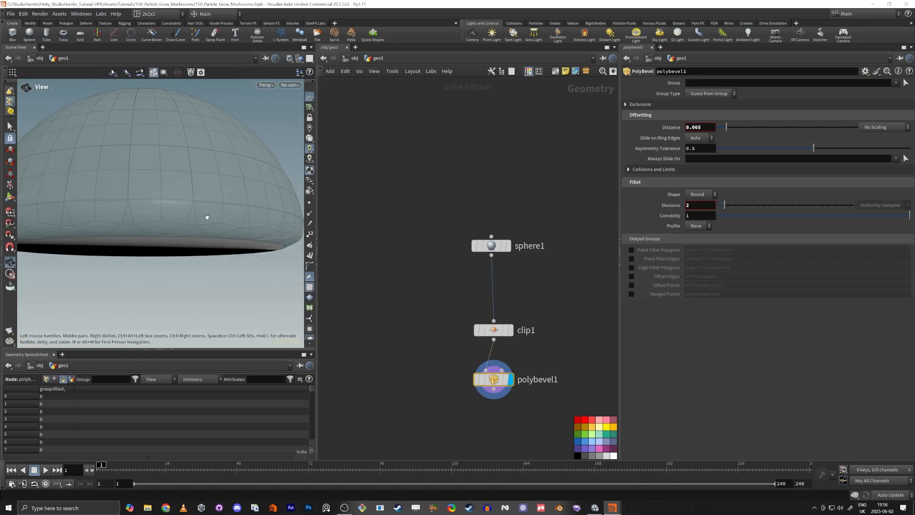
left_click_drag(207, 218, 184, 217, "alt")
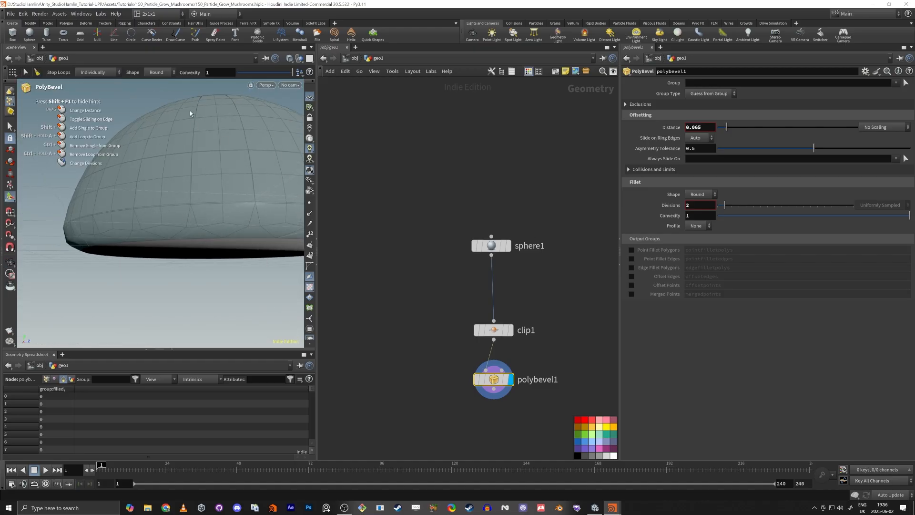
Step: Under the PolyBevel exclusions, set the flat-edge Maximum Normal Angle to about 71.6 so only the rim is bevelled
left_click(626, 104)
left_click(697, 117)
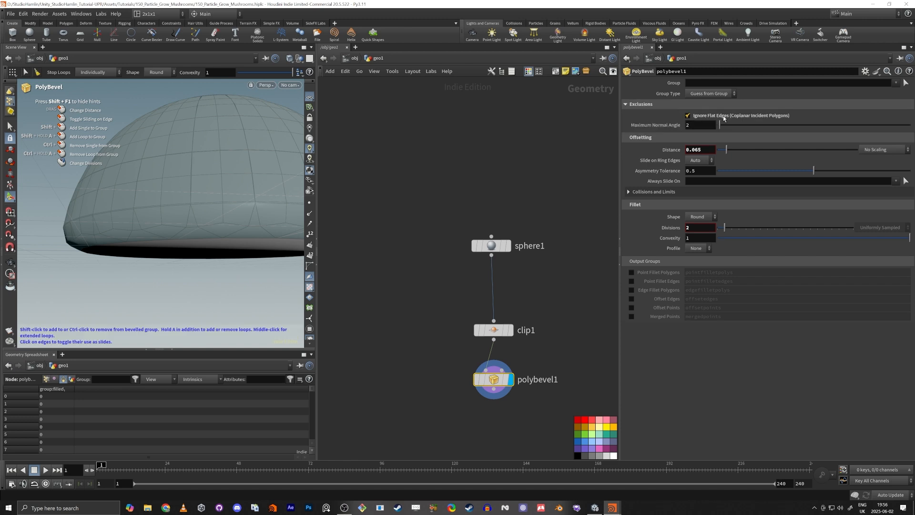
left_click_drag(723, 127, 793, 126)
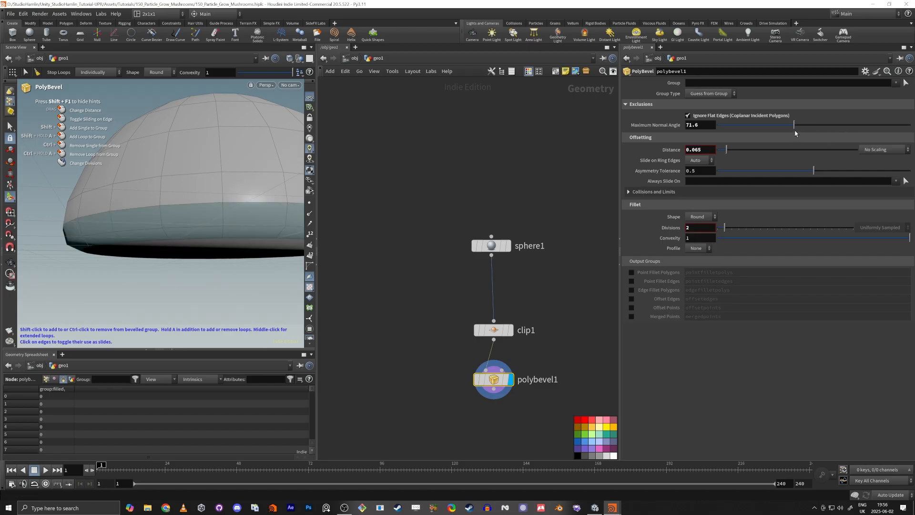
key("Escape")
left_click_drag(217, 210, 238, 240)
right_click_drag(238, 240, 86, 238)
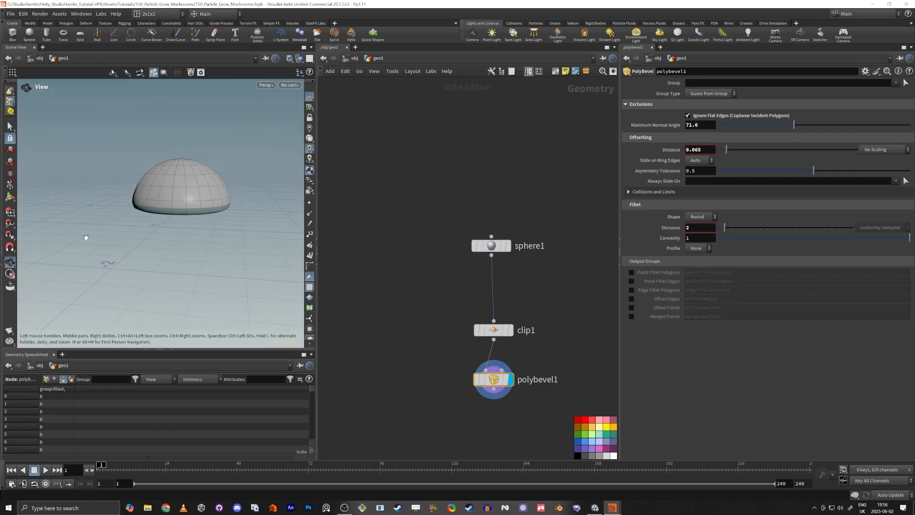
left_click_drag(171, 207, 166, 213)
Step: Add a Color node fed by the PolyBevel, display it and set its colour to dark red 0.5, 0, 0
middle_click_drag(451, 351, 428, 233)
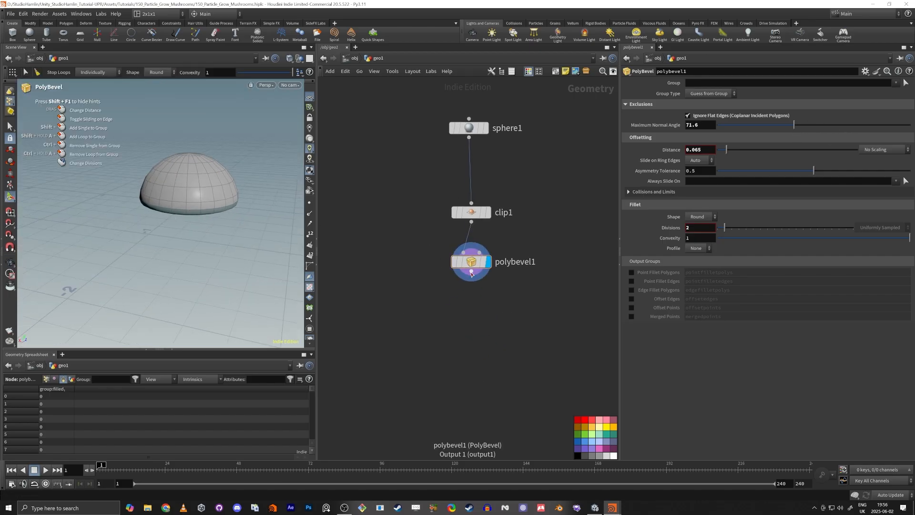
left_click(471, 273)
key("Tab")
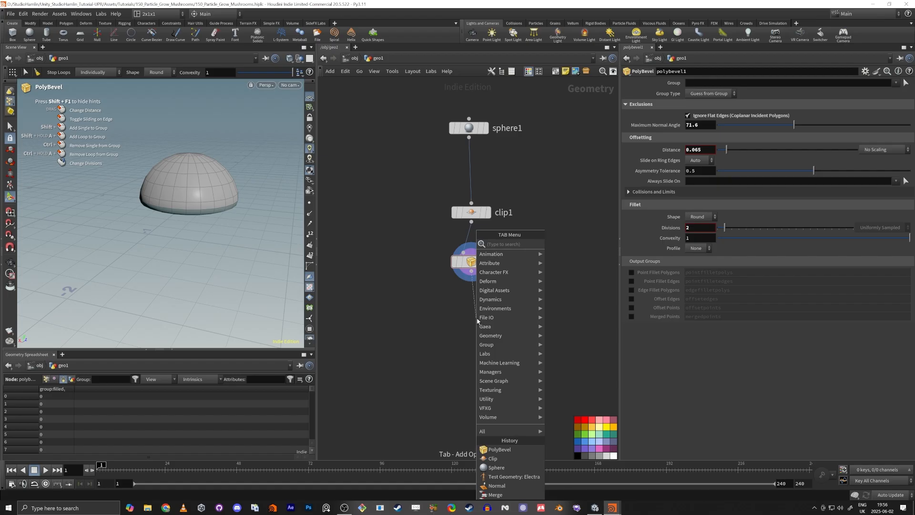
type("co")
key("Return")
left_click(477, 319)
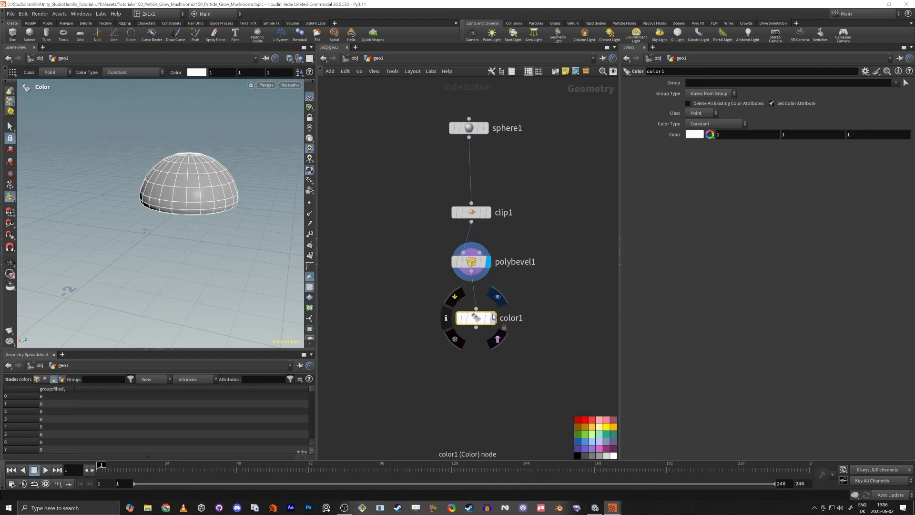
left_click(694, 135)
left_click(663, 90)
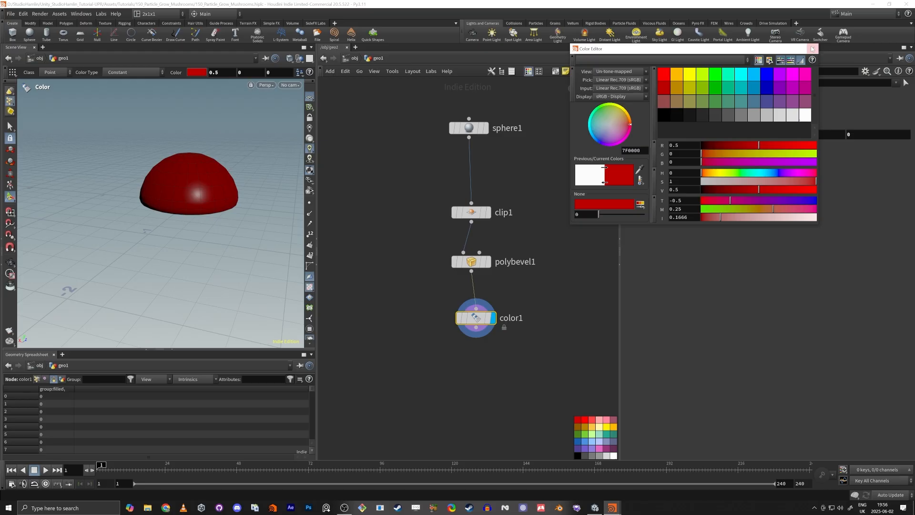
Step: Colour the Color node's tile red in the network using the network colour palette, and hide the palette
key("c")
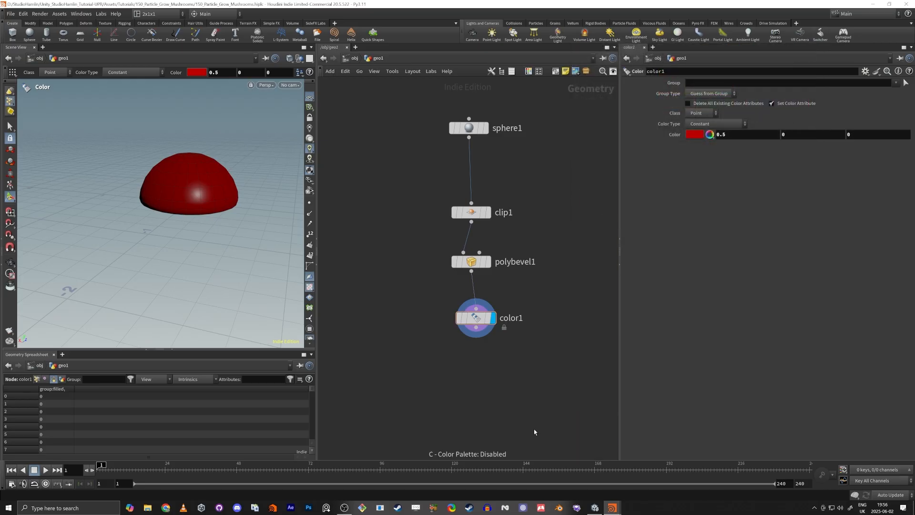
key("c")
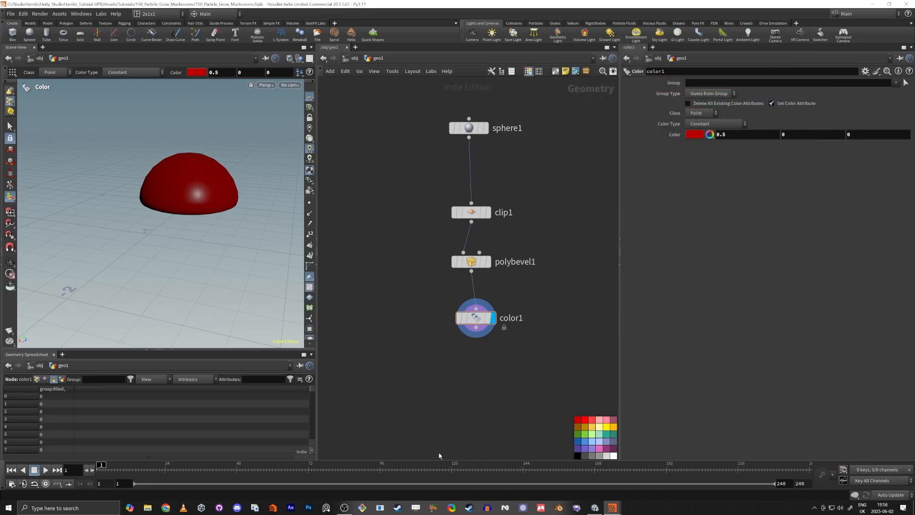
key("c")
key("c")
key("c")
key("c")
left_click(578, 420)
key("c")
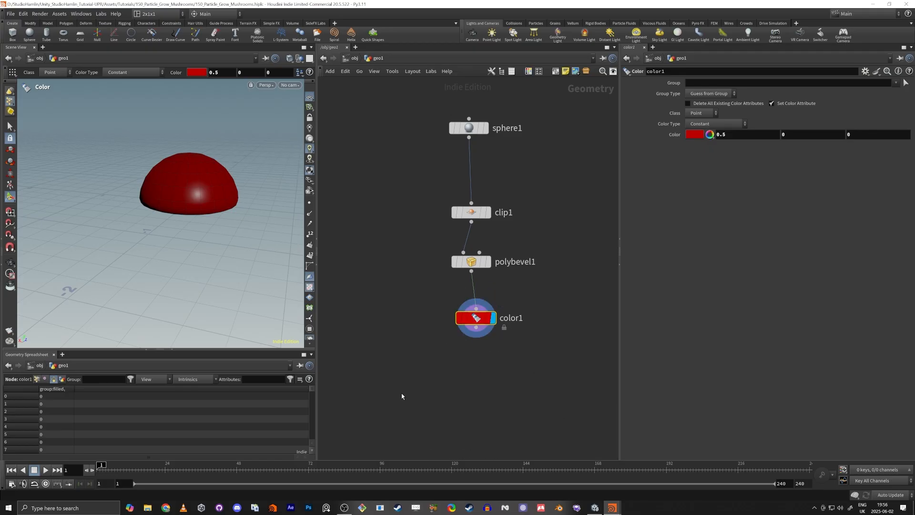
Step: Align the Clip, PolyBevel and Color nodes in a vertical column
left_click_drag(402, 396, 510, 200)
key("l")
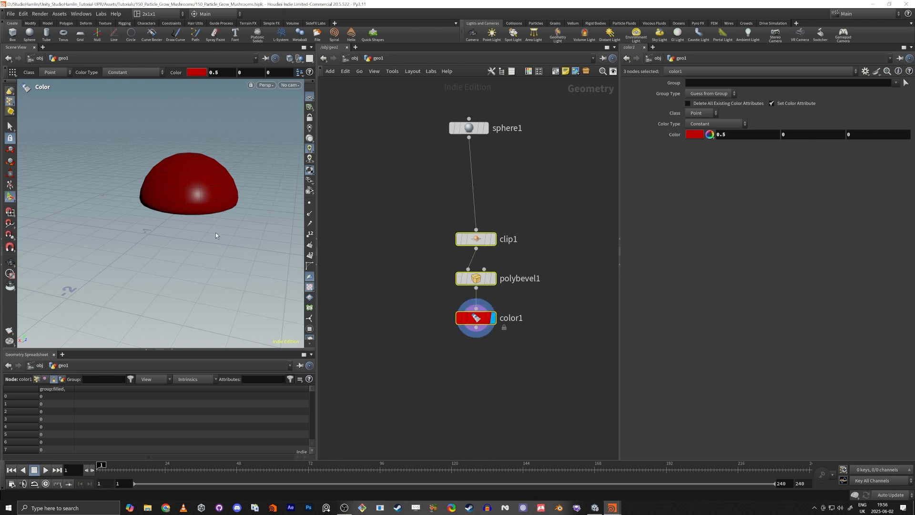
left_click_drag(216, 236, 238, 191, "alt")
middle_click_drag(400, 258, 347, 291)
Step: Duplicate the cap branch off the sphere, keeping only the copied Clip node, and display that copy
left_click_drag(419, 276, 553, 237, "alt")
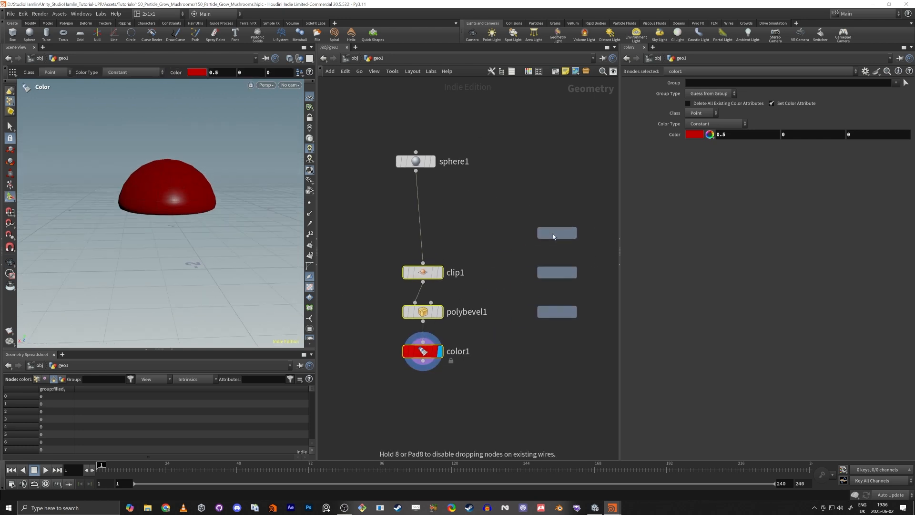
left_click_drag(521, 351, 591, 266)
key("Delete")
left_click_drag(558, 234, 583, 219)
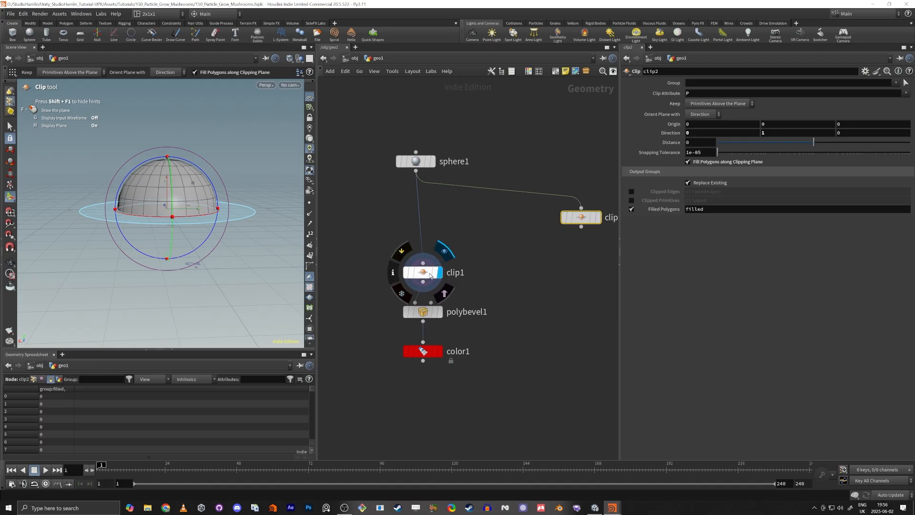
left_click(599, 217)
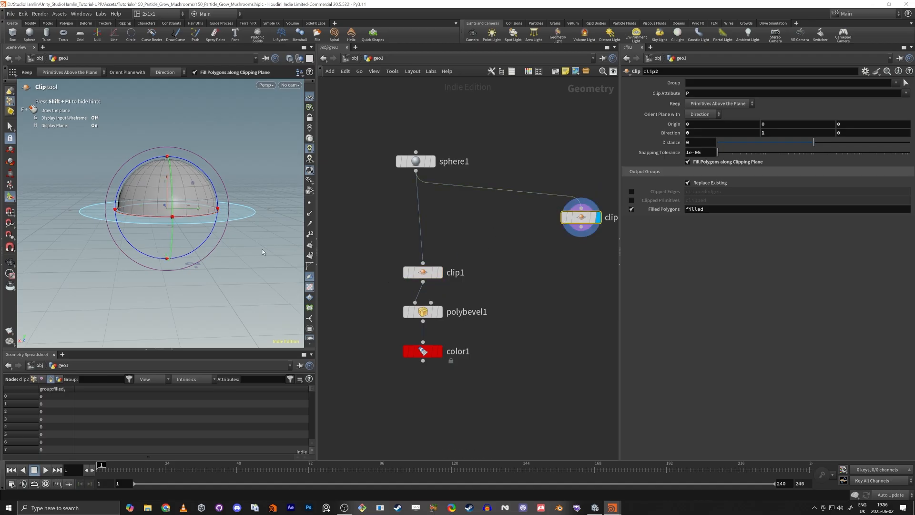
Step: Template the original Clip node for reference and raise the copied Clip's origin Y to about 0.074
left_click_drag(227, 233, 258, 194, "alt")
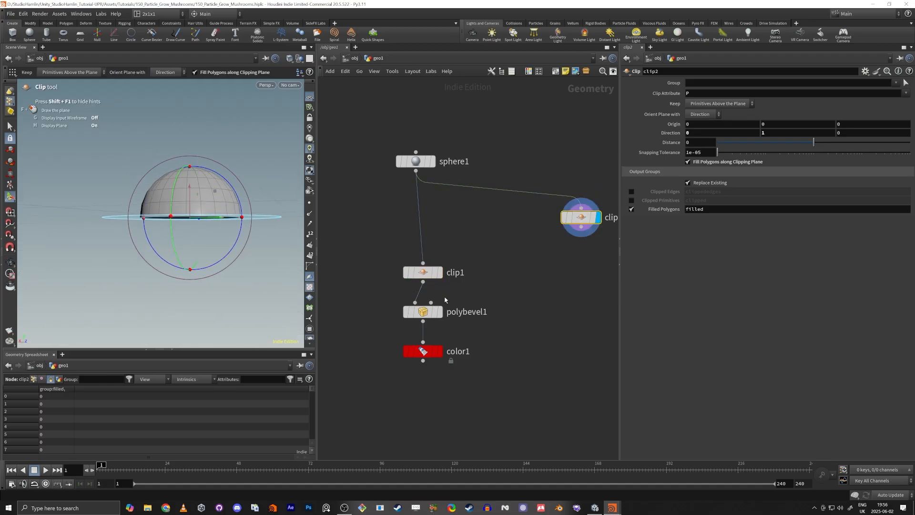
left_click(433, 266)
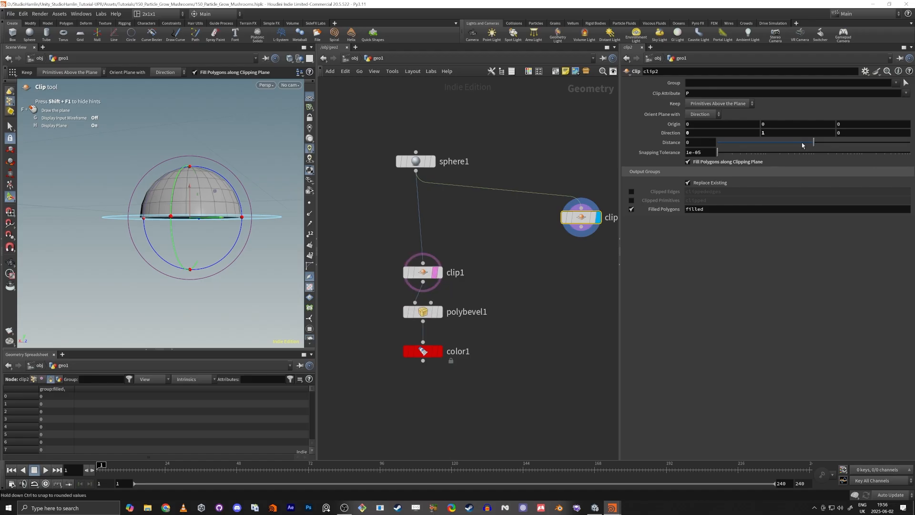
middle_click_drag(775, 126, 789, 128)
right_click_drag(123, 187, 231, 170, "alt")
key("Return")
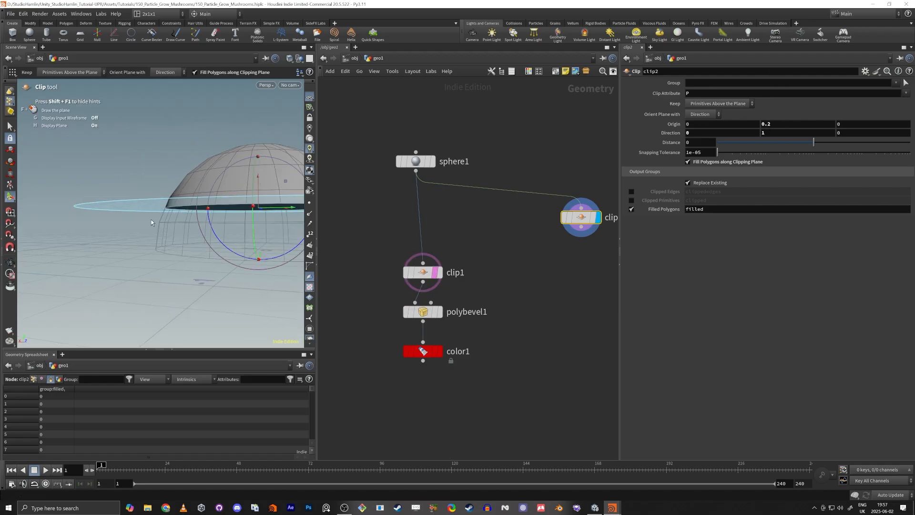
middle_click_drag(759, 128, 311, 175)
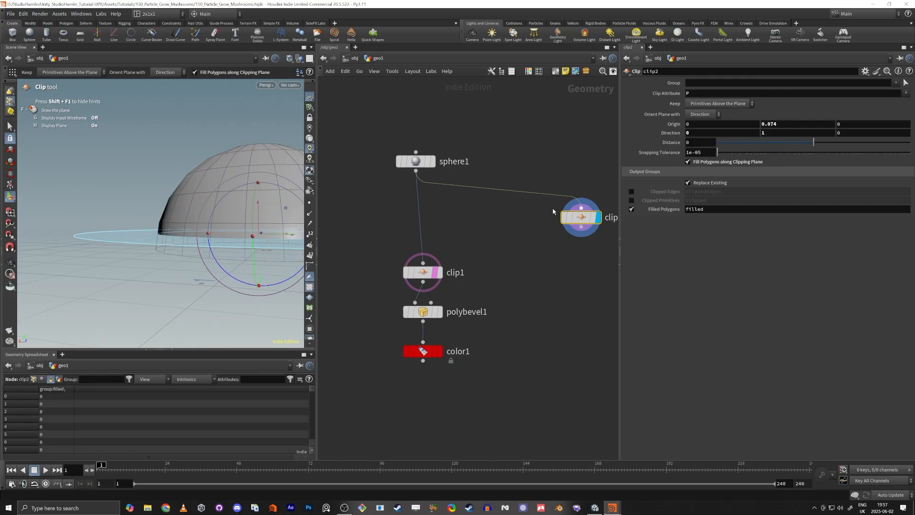
Step: Add a Scatter node fed by the second Clip node and display its points
middle_click_drag(543, 257, 459, 183)
left_click(497, 152)
key("Tab")
type("scat")
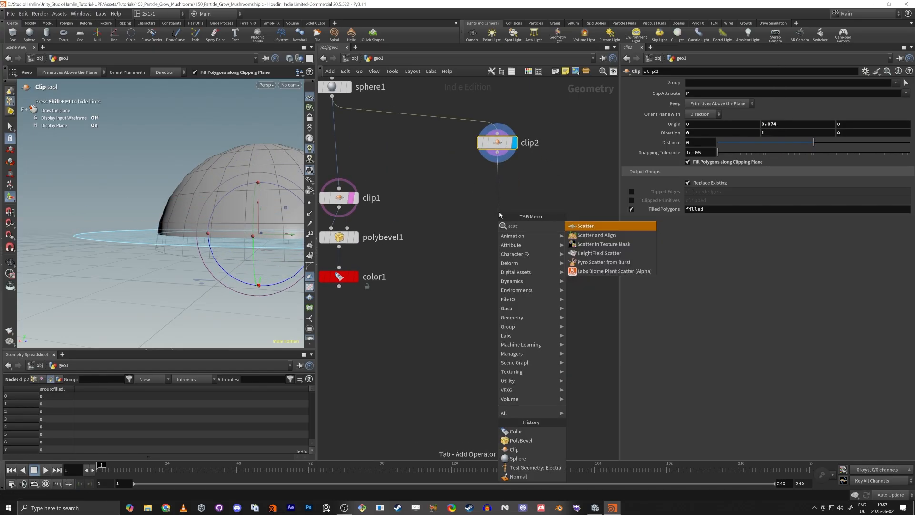
key("Return")
left_click(498, 213)
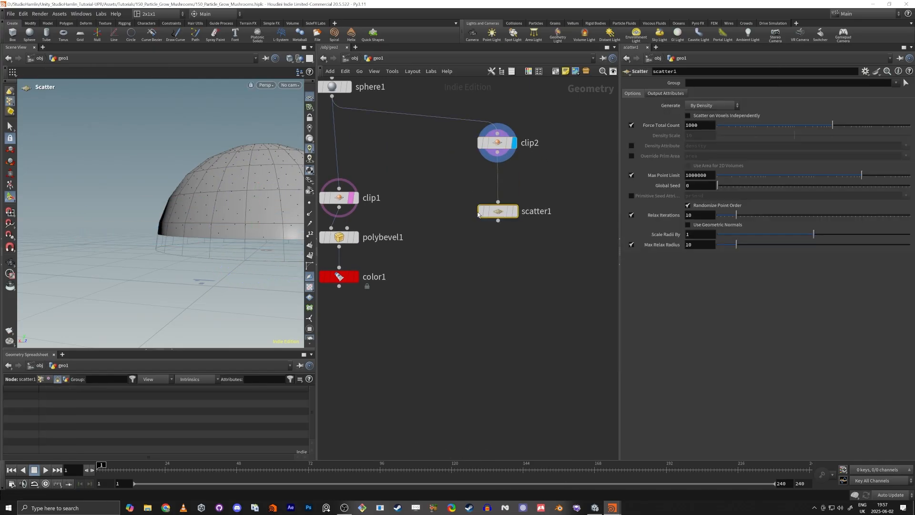
left_click(514, 211)
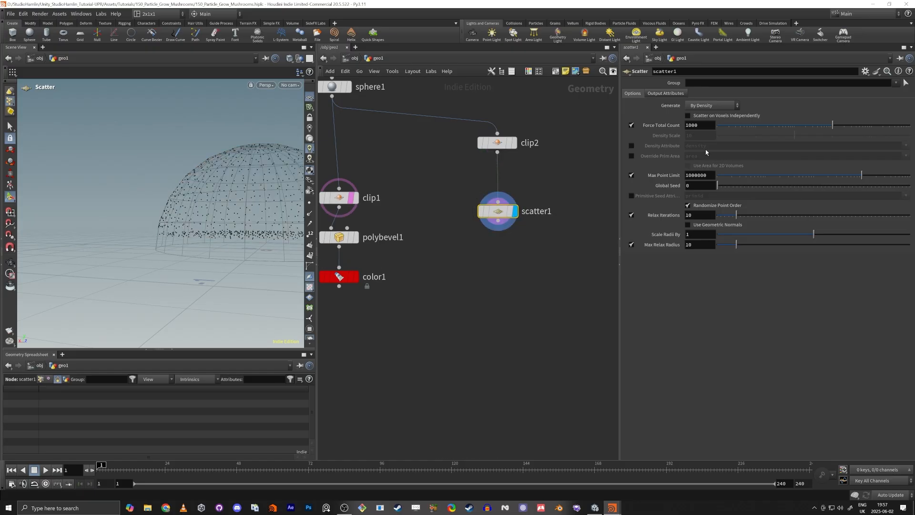
Step: Display the second Clip node and turn off filling polygons along its clipping plane to leave the underside open
left_click(515, 143)
left_click(496, 144)
left_click_drag(164, 256, 154, 230, "alt")
key("Return")
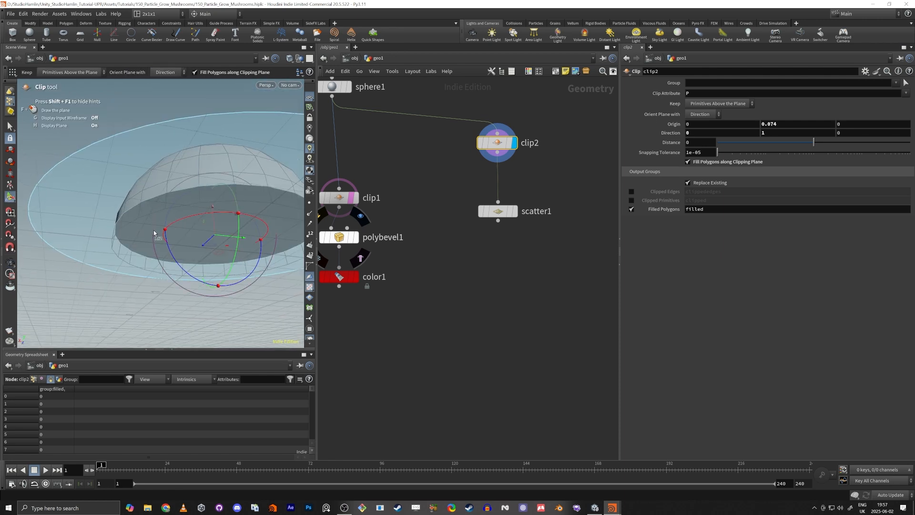
left_click(708, 162)
left_click_drag(290, 203, 234, 196, "alt")
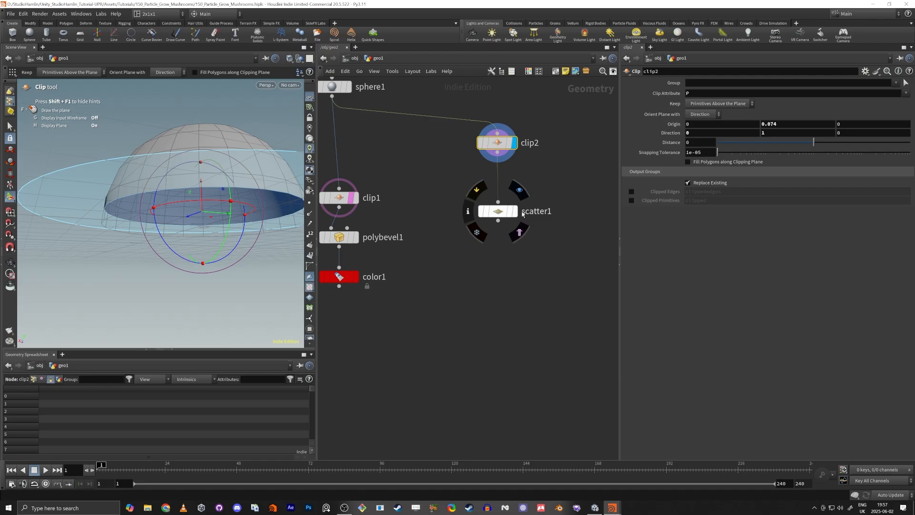
Step: Display the Scatter node beneath the second Clip and set its forced total point count to 23
left_click(519, 190)
left_click_drag(493, 217, 492, 218)
left_click_drag(224, 193, 181, 199, "alt")
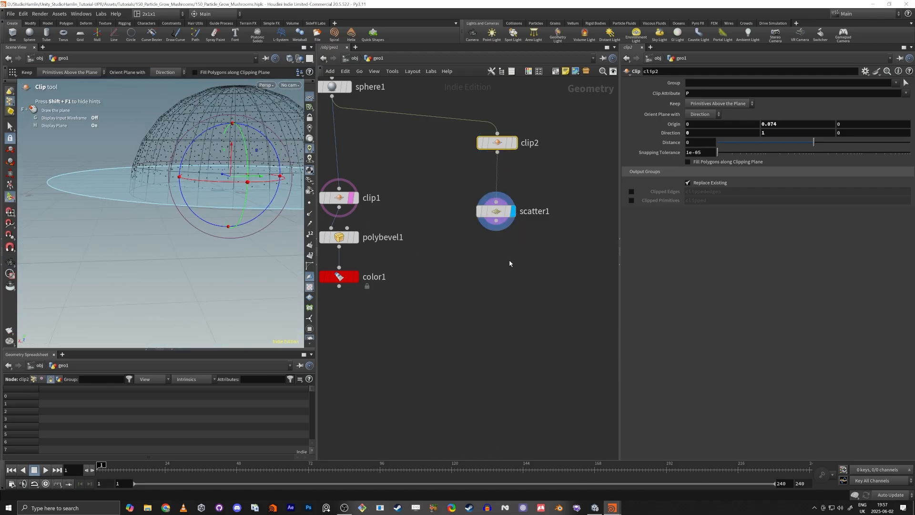
middle_click_drag(506, 262, 518, 249)
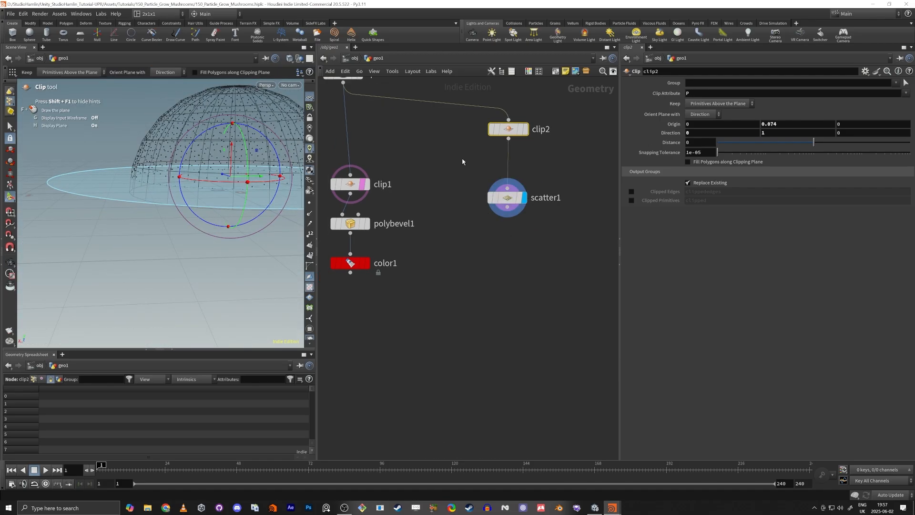
left_click(507, 197)
left_click_drag(750, 127, 724, 130)
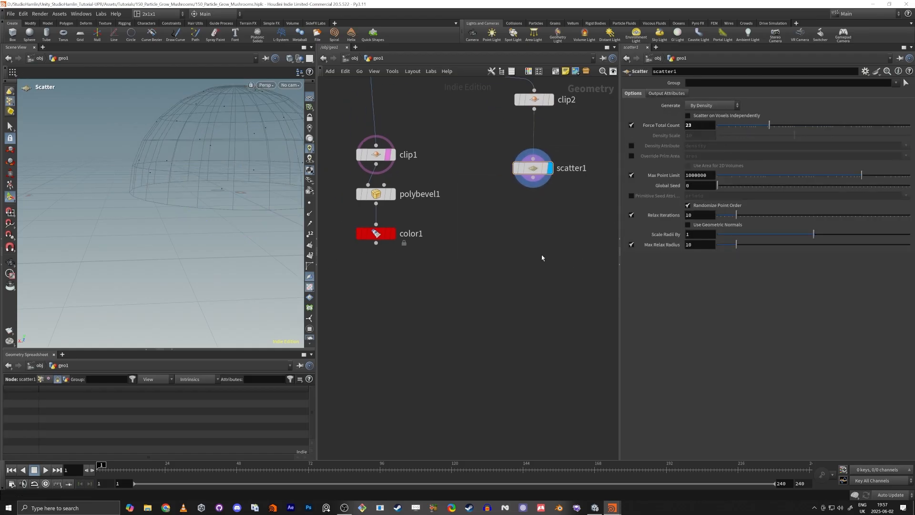
Step: Add a Copy to Points node below the Scatter node and connect the scattered points as its target
key("Tab")
type("copytop")
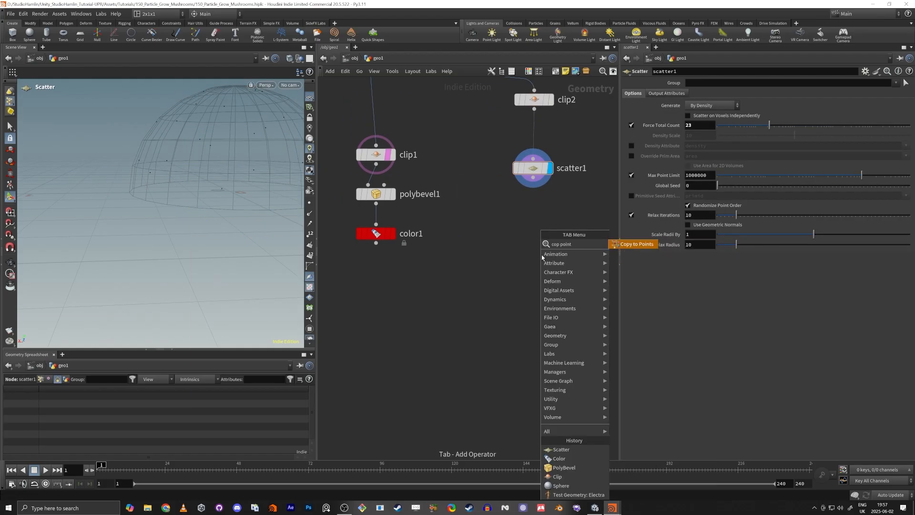
key("Return")
left_click(529, 271)
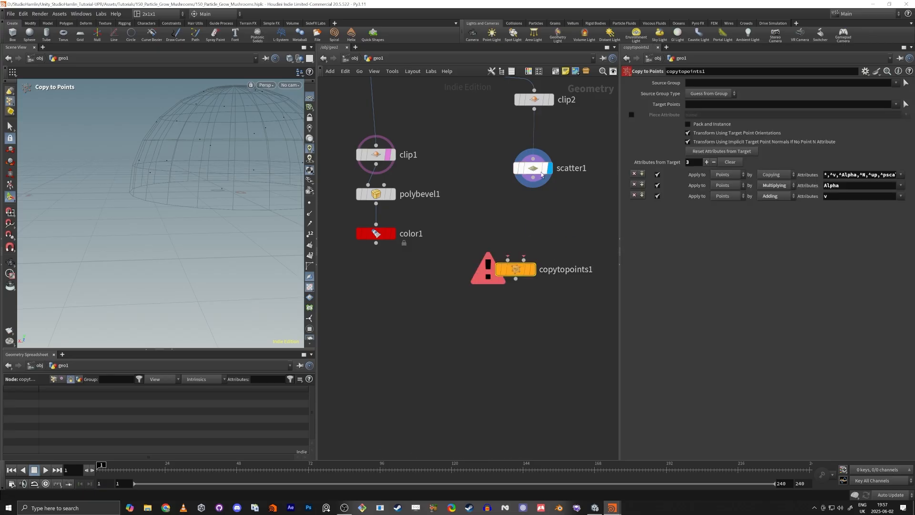
left_click_drag(533, 178, 539, 243)
Step: Add a second Sphere node, connect it as the source geometry of the Copy to Points node, and display the copied spheres
key("Tab")
type("sj")
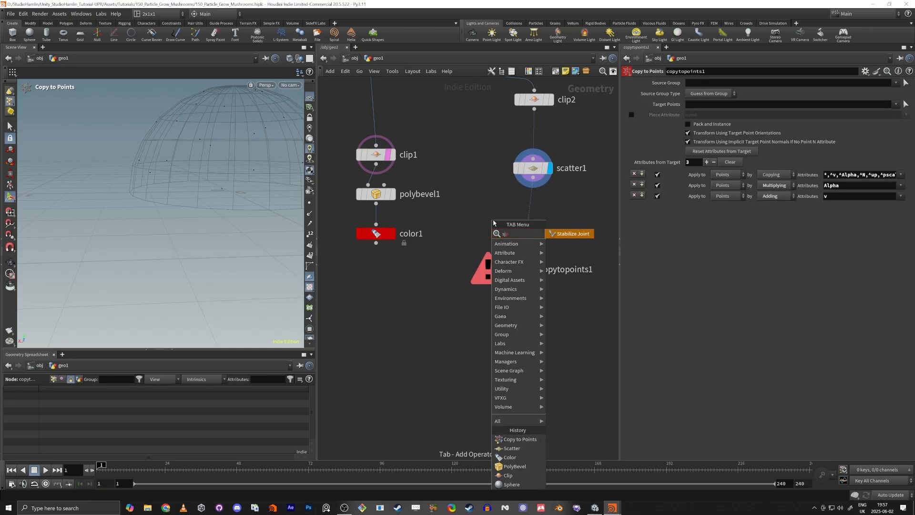
key("BackSpace")
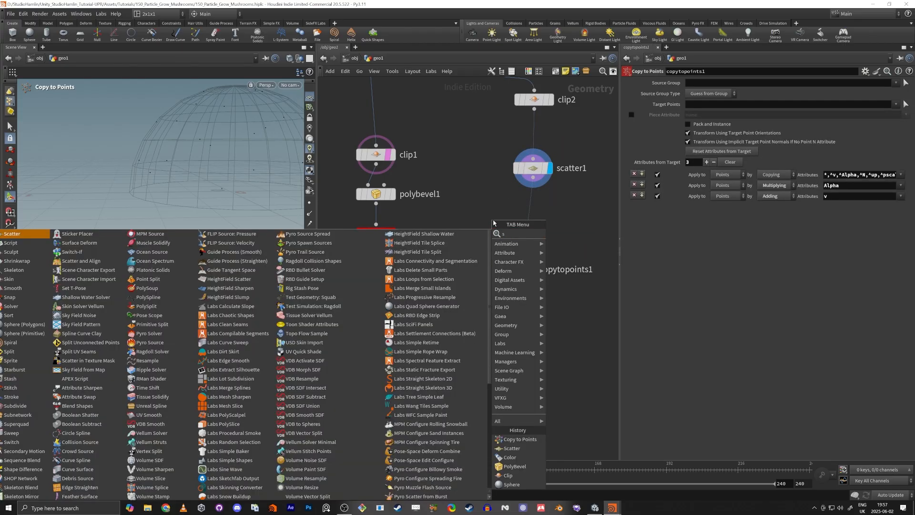
type("ph")
key("Return")
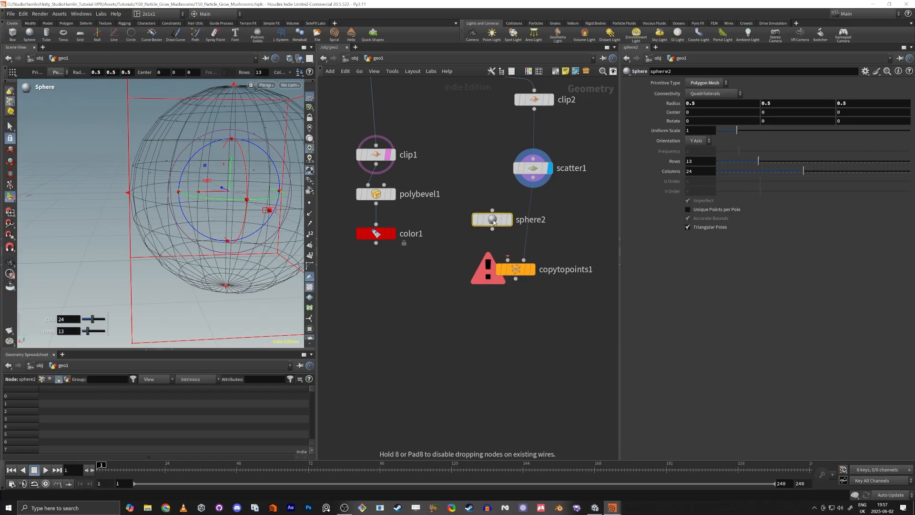
left_click(494, 221)
left_click_drag(493, 229, 498, 246)
left_click(532, 270)
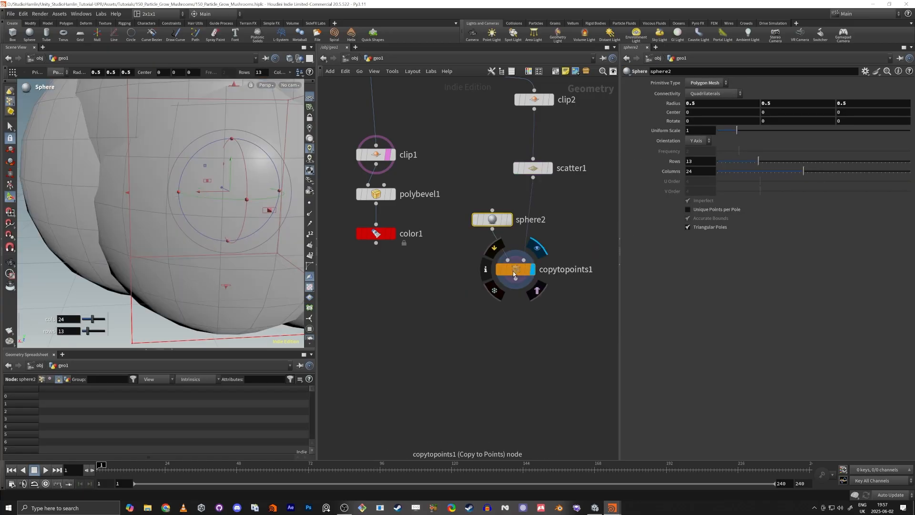
left_click(516, 269)
scroll(167, 180, "down", 3)
left_click_drag(167, 180, 241, 250, "alt")
Step: Combine the red Color node and the Copy to Points node in a new Merge node and display it
middle_click_drag(349, 310, 421, 294)
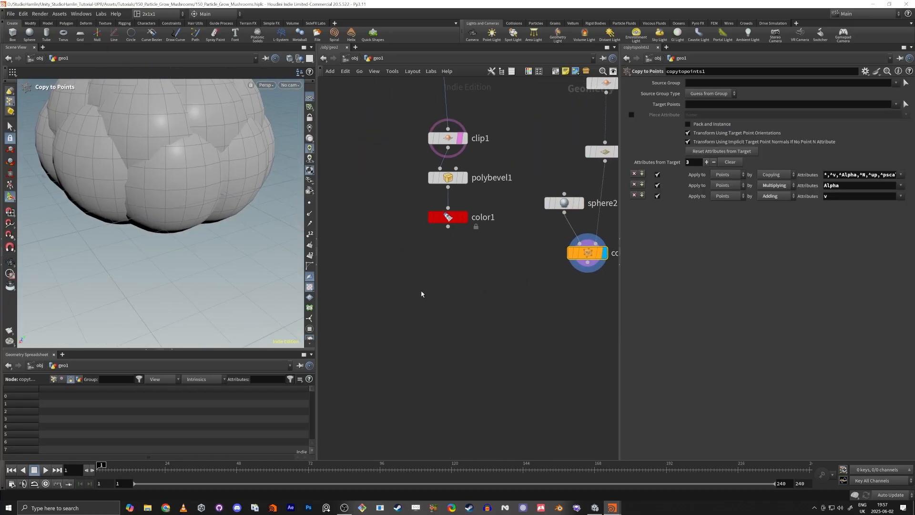
left_click(451, 218)
left_click(582, 255, "shift")
left_click_drag(587, 263, 527, 384, "alt")
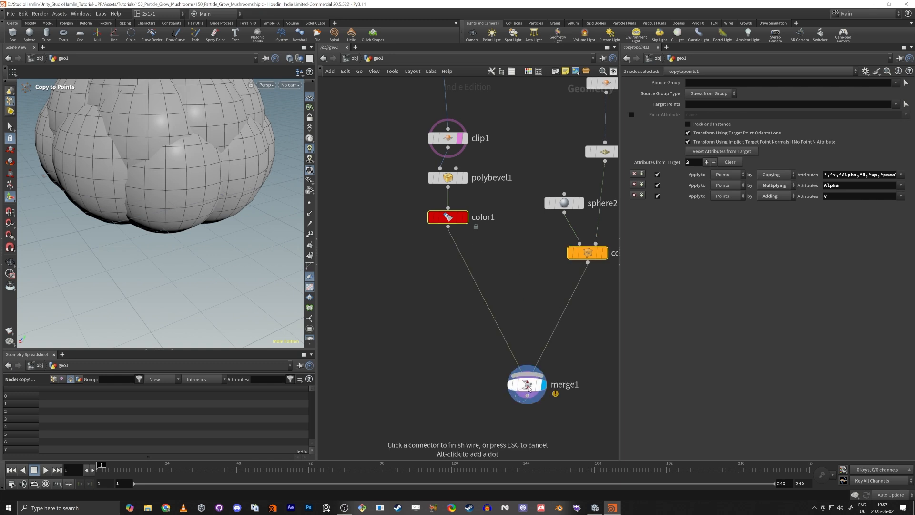
Step: Insert a Color node on the wire between the Copy to Points node and the Merge node
left_click(561, 313)
key("Tab")
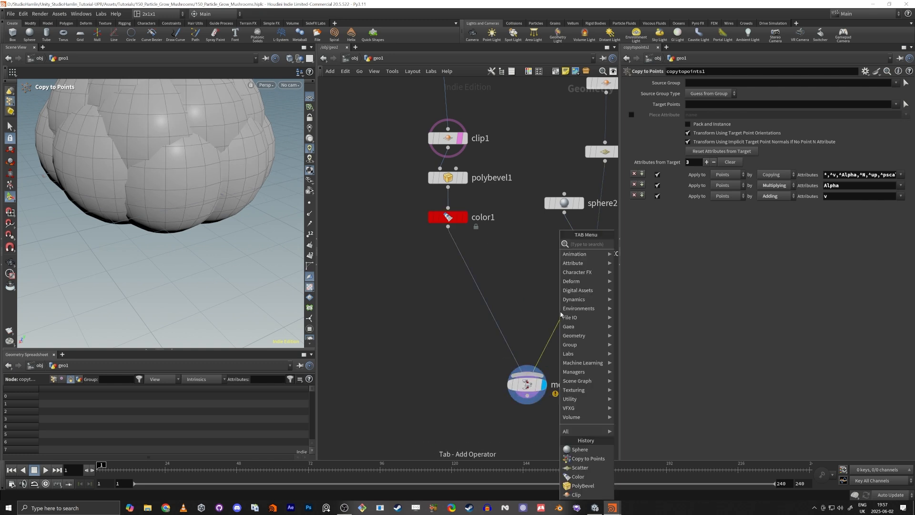
type("color")
key("Return")
left_click(571, 313)
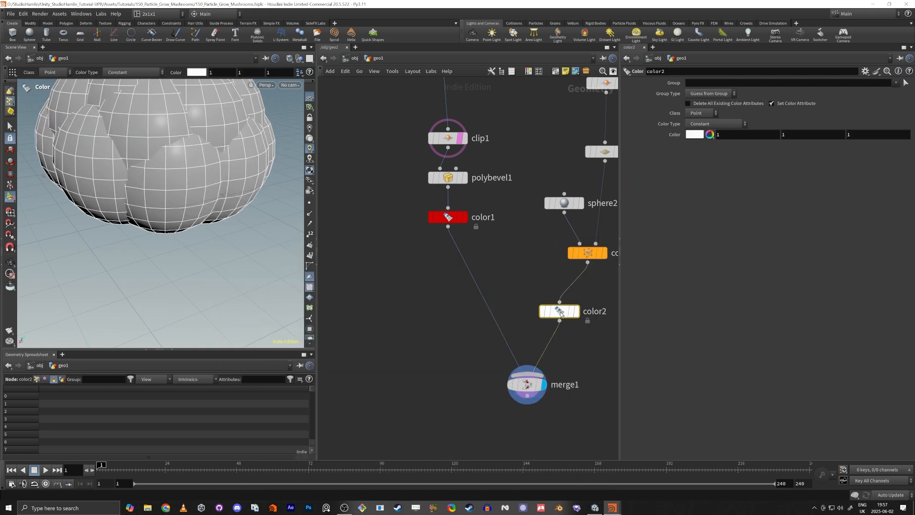
left_click_drag(572, 315, 568, 315)
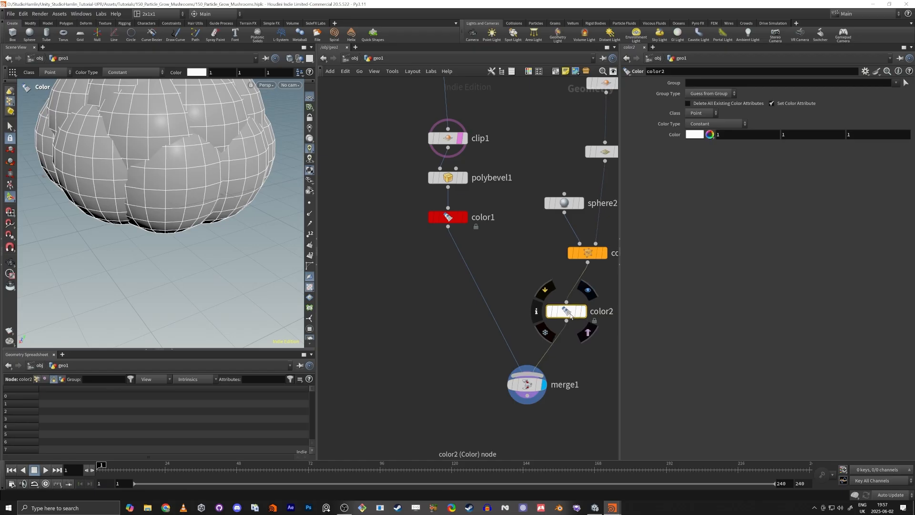
Step: Set the second Color node to a pale cream with RGB values 0.952, 0.952 and 0.77
left_click(693, 134)
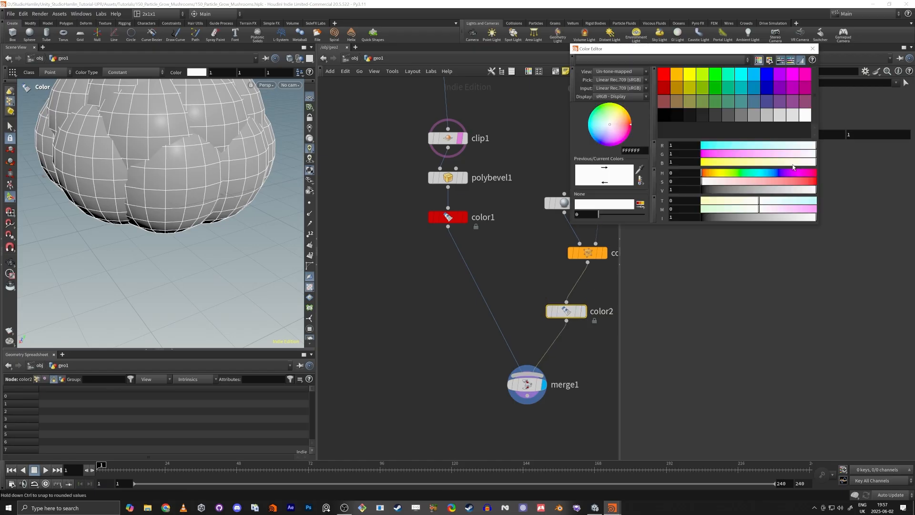
left_click_drag(793, 163, 791, 163)
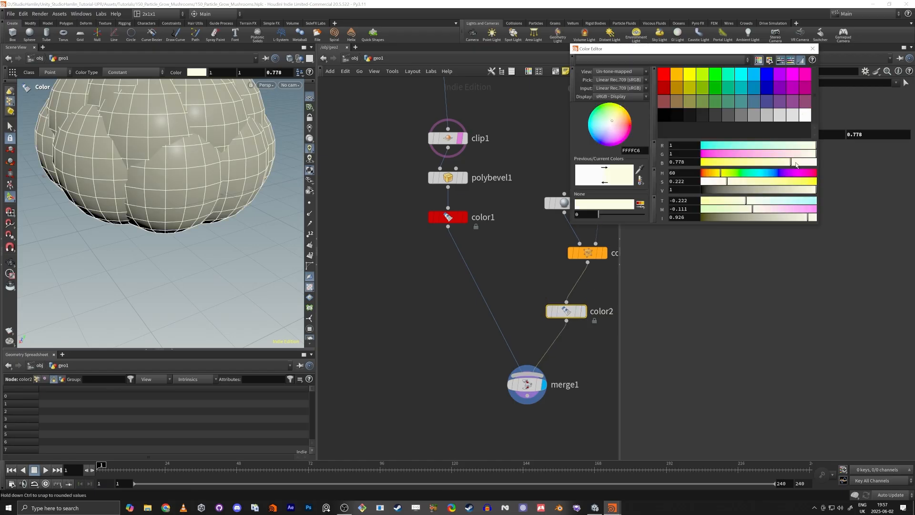
left_click_drag(810, 192, 814, 191)
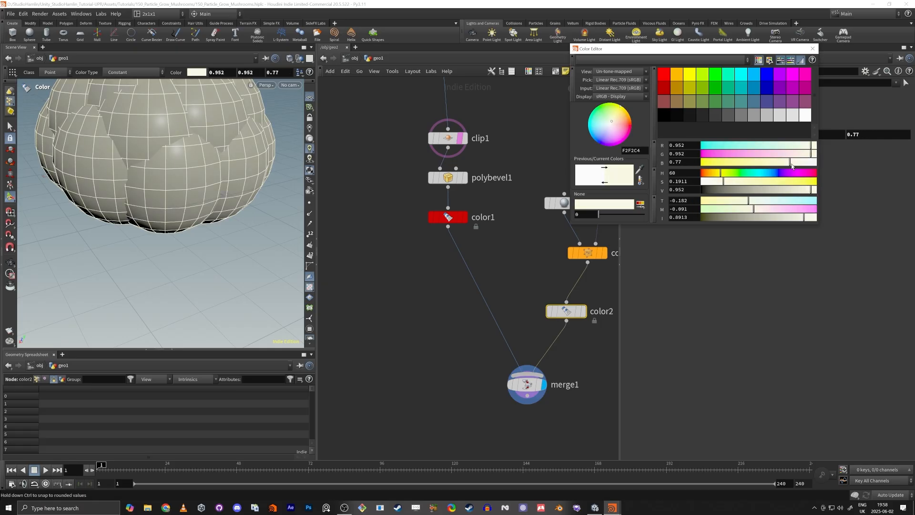
left_click(809, 50)
Step: Shrink the copied spots by setting the second Sphere node's uniform scale to 0.1
middle_click_drag(443, 346, 441, 320)
scroll(188, 170, "down", 2)
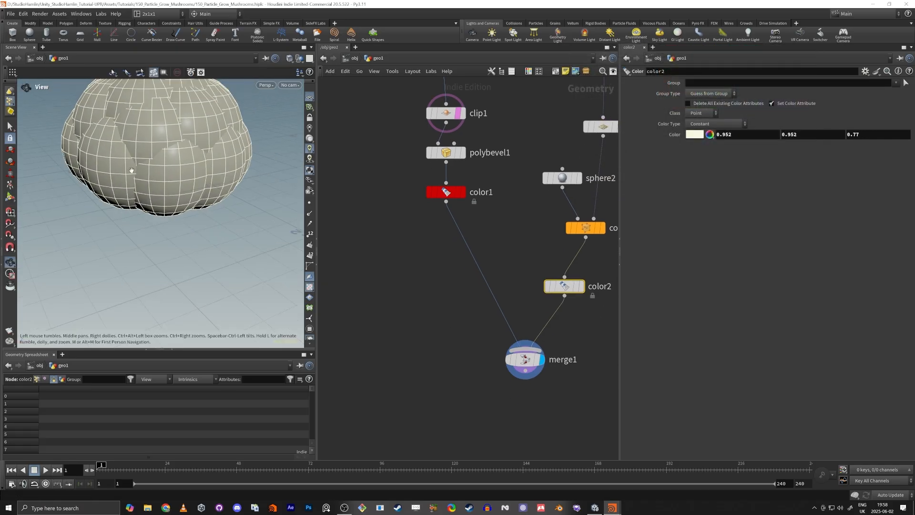
middle_click_drag(187, 171, 200, 220, "alt")
left_click_drag(199, 220, 181, 209)
key("Return")
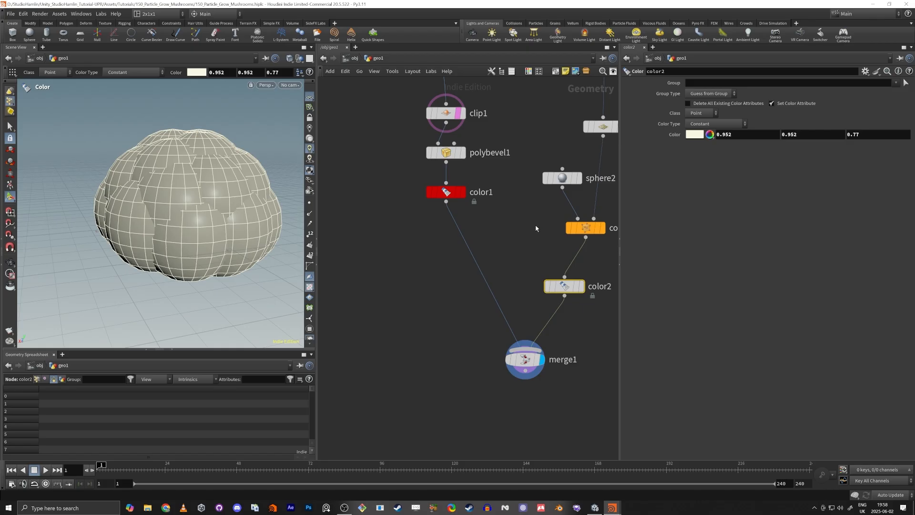
middle_click_drag(536, 229, 488, 224)
left_click(474, 375)
left_click_drag(258, 241, 238, 248, "alt")
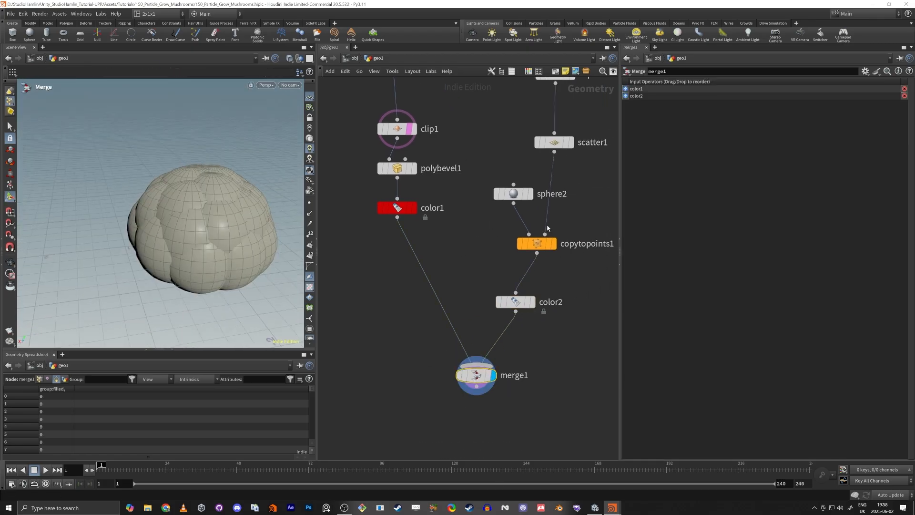
left_click_drag(514, 201, 497, 209)
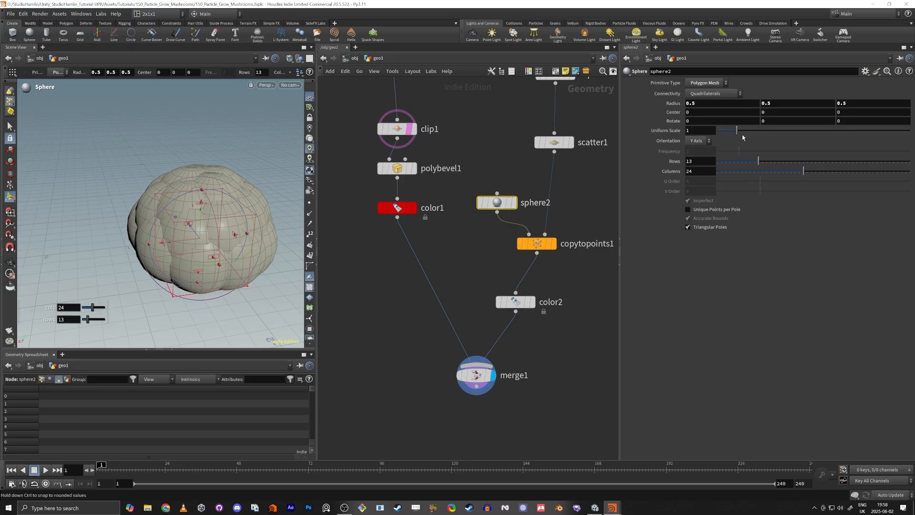
left_click_drag(737, 131, 721, 134)
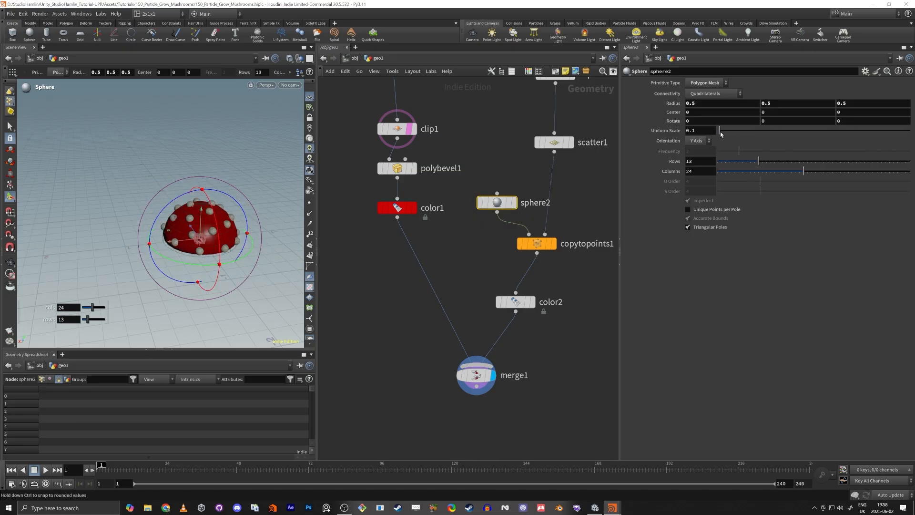
Step: Flatten the spots by setting the second Sphere node's Z radius to 0.15
left_click_drag(210, 229, 214, 222, "alt")
scroll(214, 228, "up", 6)
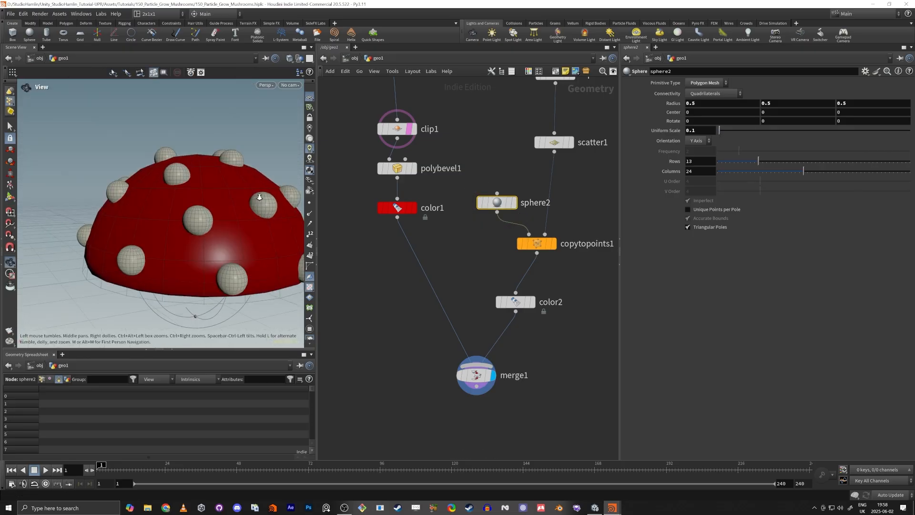
middle_click_drag(196, 224, 155, 242, "alt")
left_click_drag(155, 243, 137, 237, "alt")
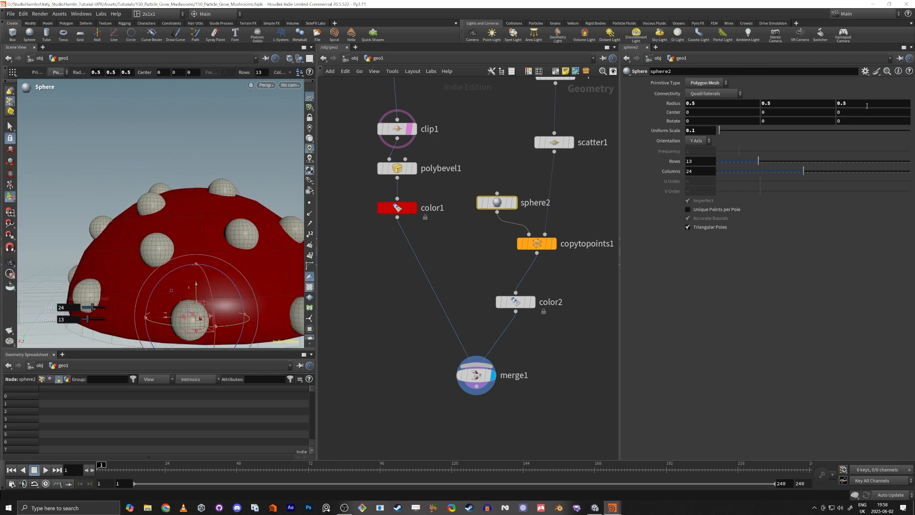
middle_click_drag(864, 103, 292, 175)
key("Escape")
left_click_drag(292, 175, 196, 232)
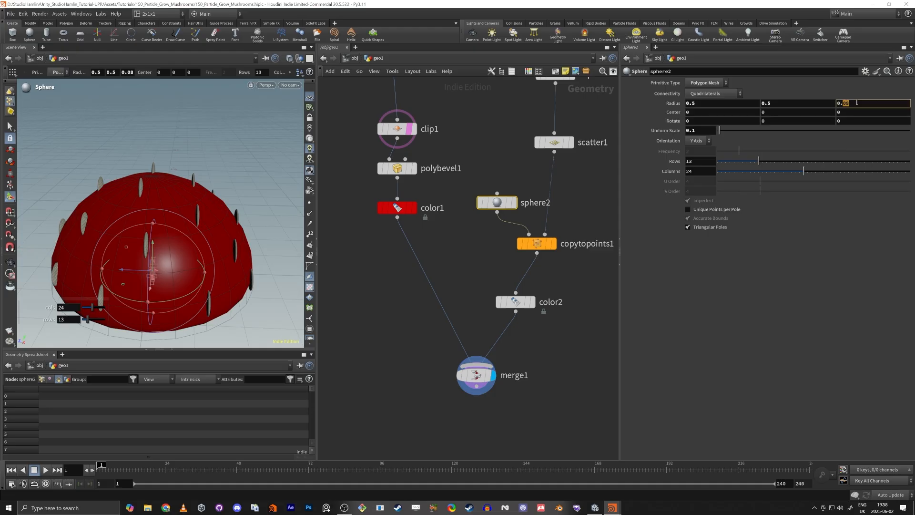
type("15")
key("Return")
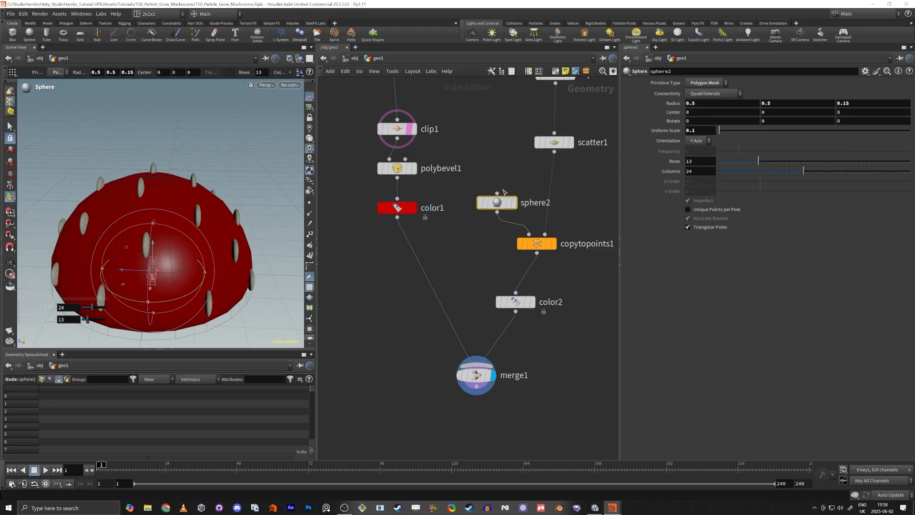
Step: Display the second Sphere node alone and examine the flattened spot's shape and axis from several angles
left_click_drag(190, 210, 192, 192, "alt")
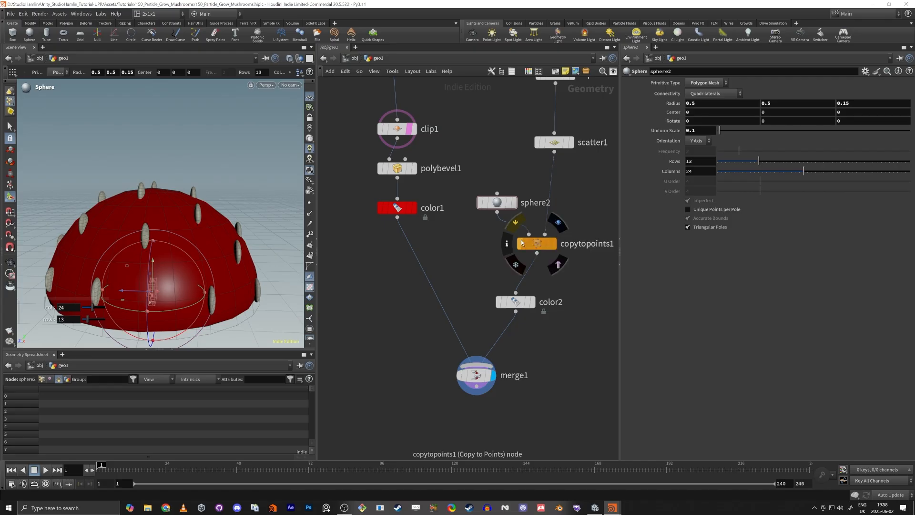
left_click(513, 202)
key("space+g")
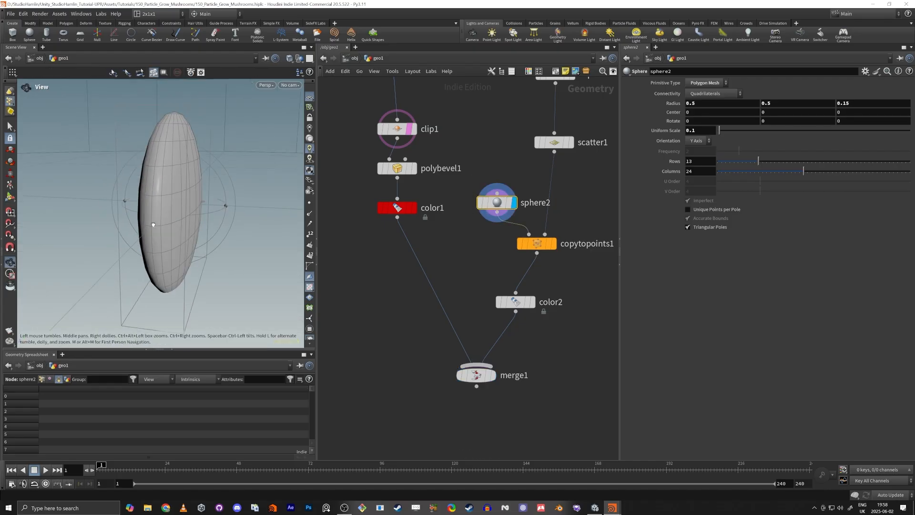
right_click_drag(224, 204, 236, 227)
left_click_drag(237, 227, 138, 246)
middle_click_drag(138, 246, 192, 245)
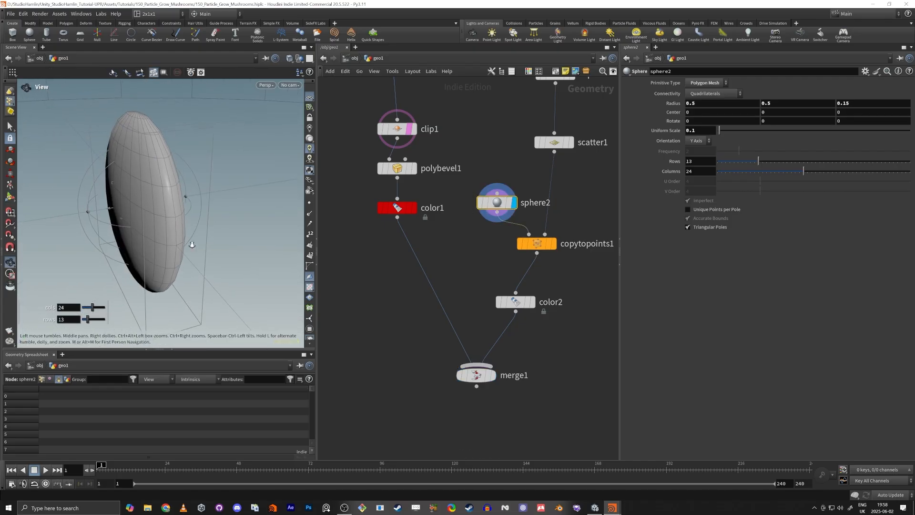
right_click_drag(192, 245, 152, 229)
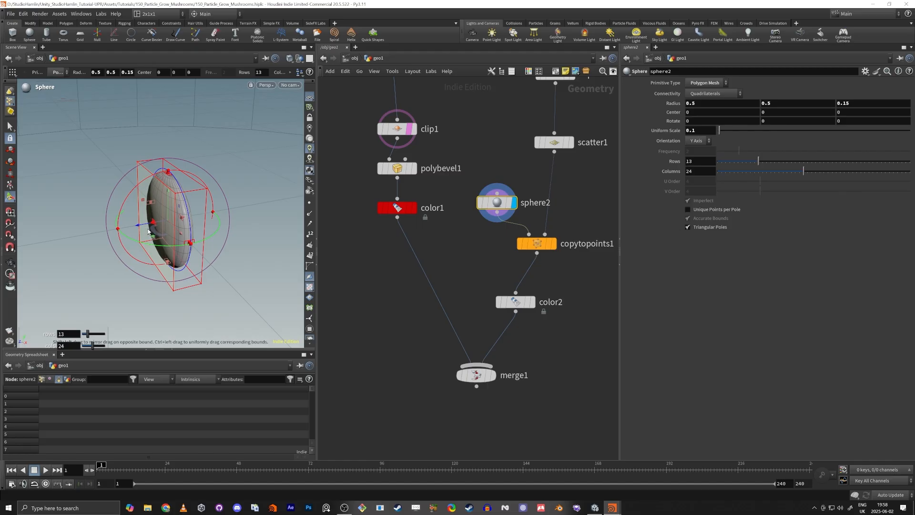
left_click_drag(160, 233, 131, 228)
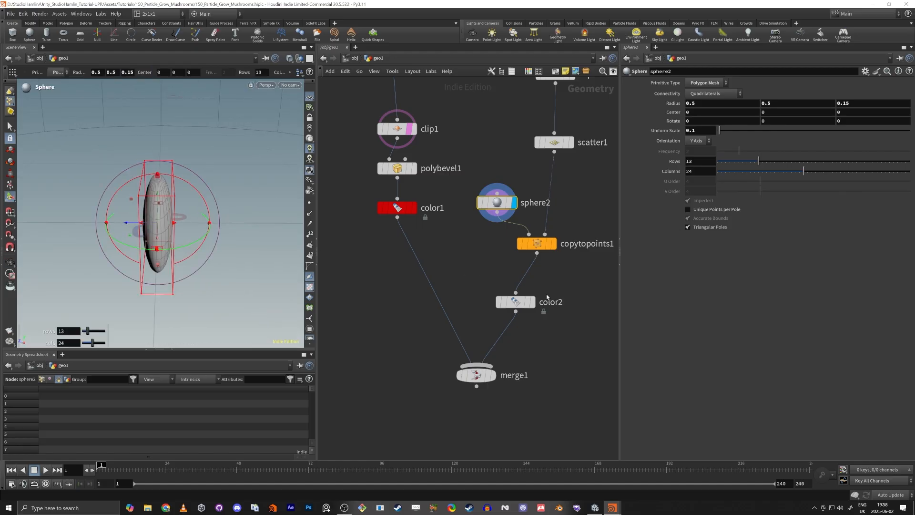
Step: Display the second Color node and the Merge node in turn to examine how the spots are oriented on the cap
left_click(533, 303)
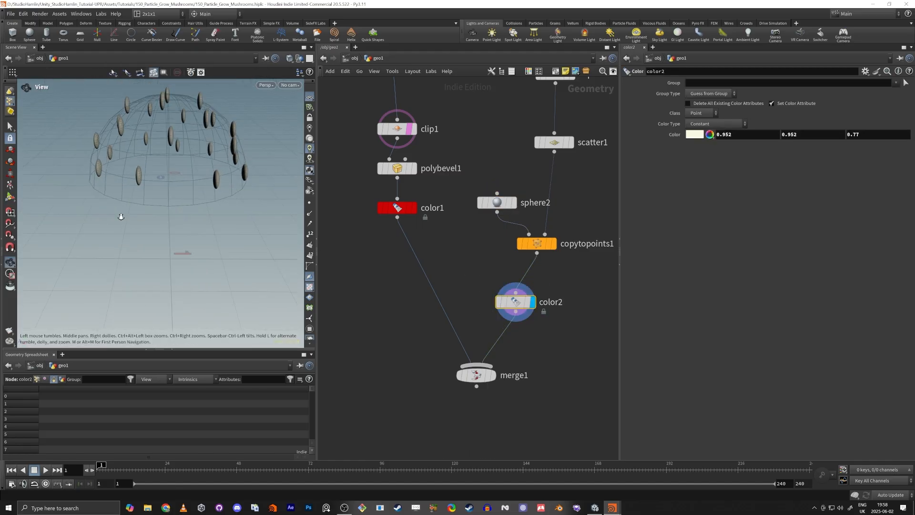
left_click(494, 375)
left_click(477, 375)
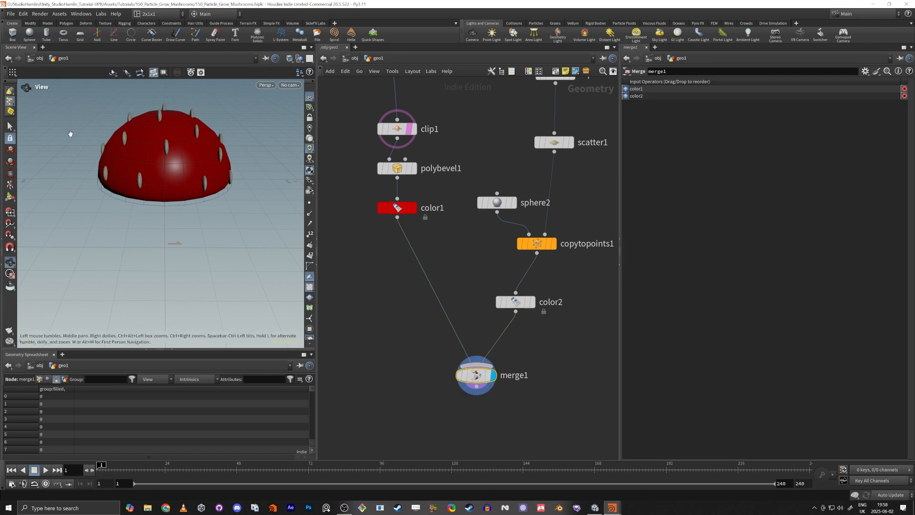
scroll(193, 274, "up", 5)
left_click_drag(204, 204, 224, 233)
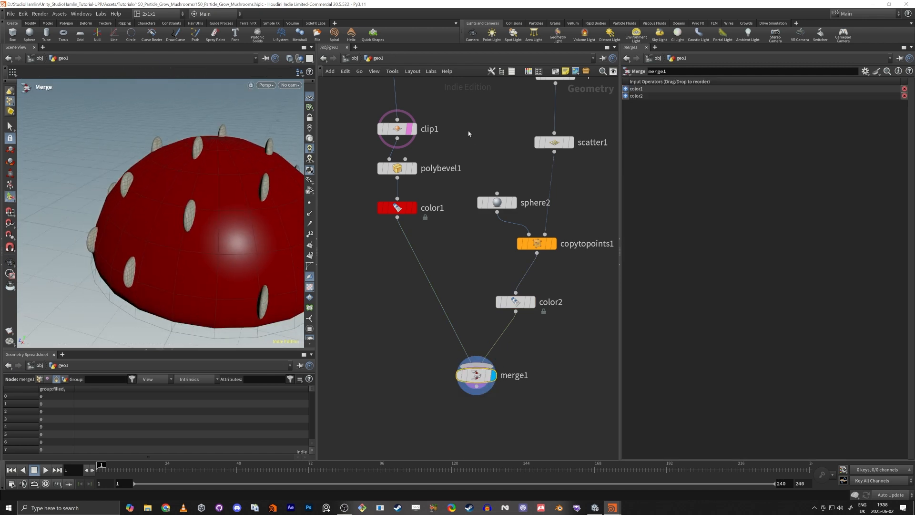
Step: Display the second Clip node and list its point attributes in the Geometry Spreadsheet
middle_click_drag(468, 131, 452, 233)
left_click(558, 177)
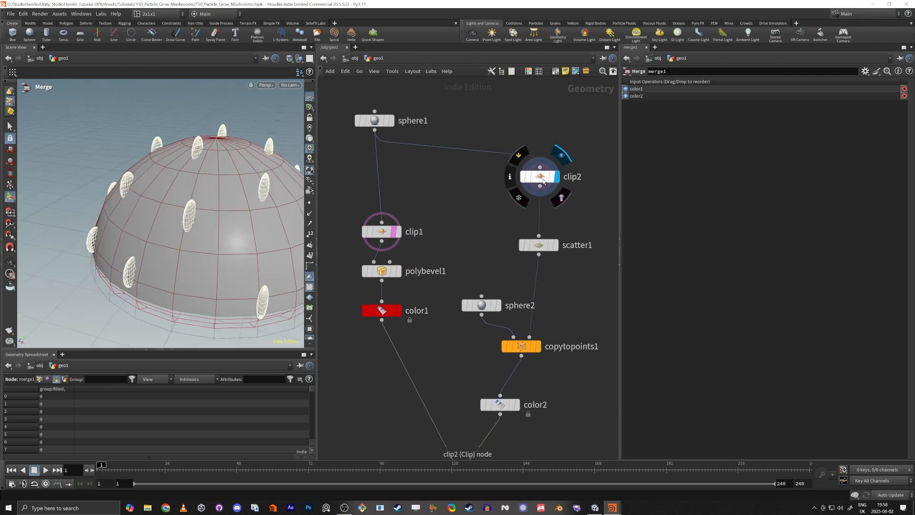
left_click(540, 176)
left_click(34, 380)
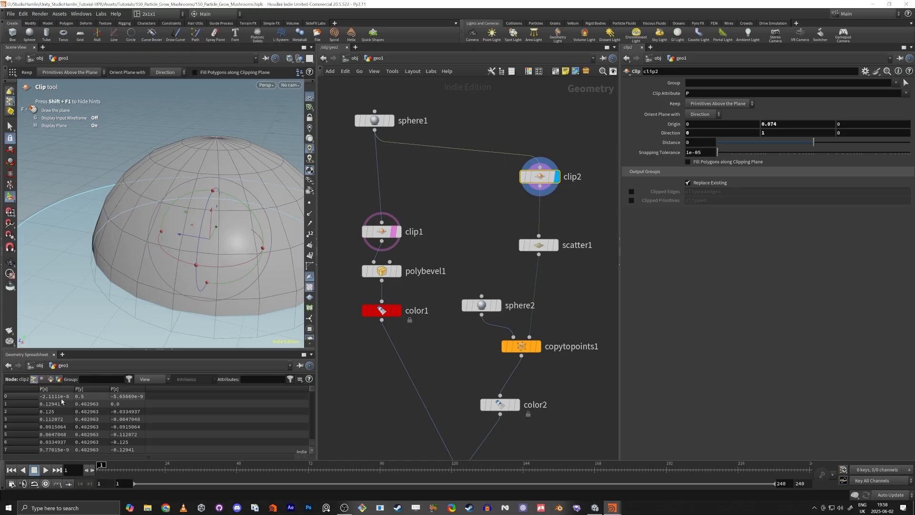
Step: Insert a Normal node on the wire between the second Clip node and the Scatter node
key("Tab")
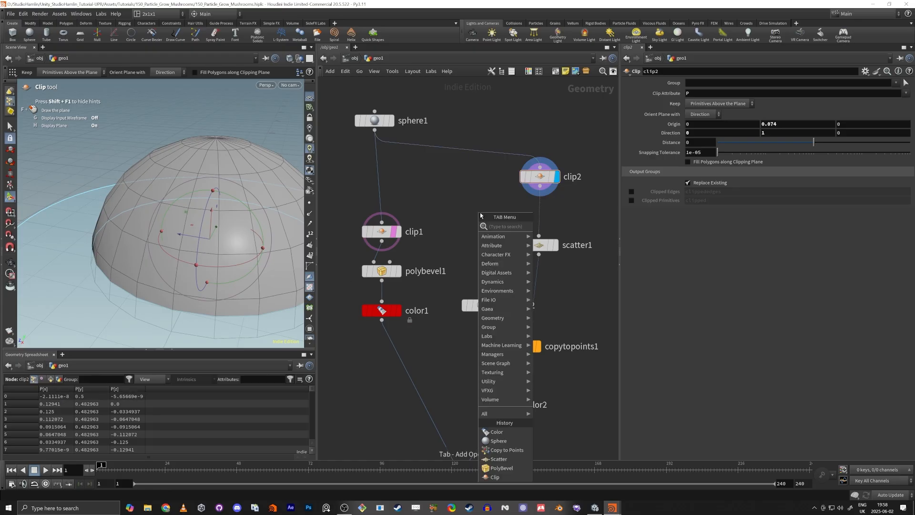
type("normal")
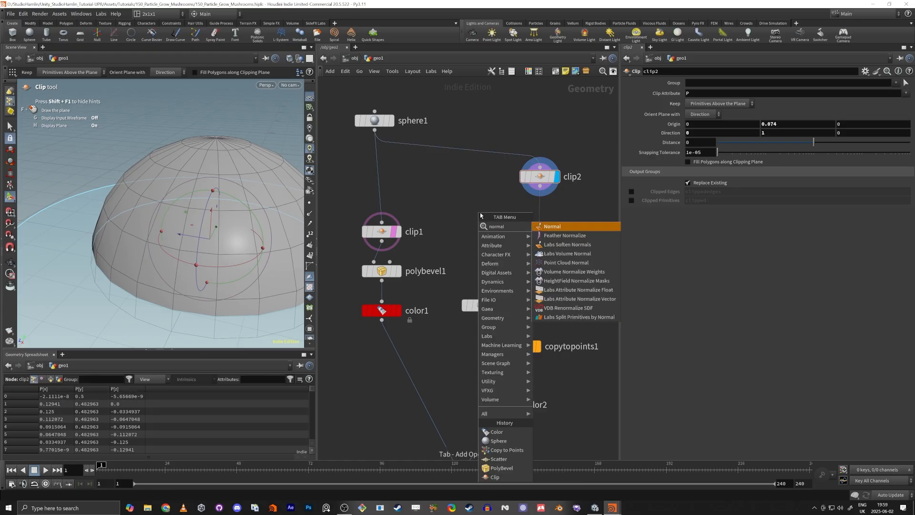
key("Return")
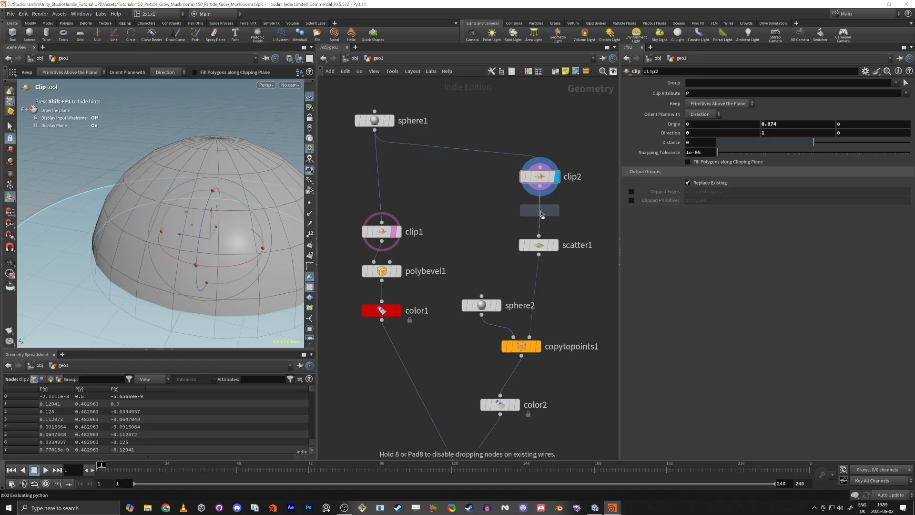
left_click(541, 213)
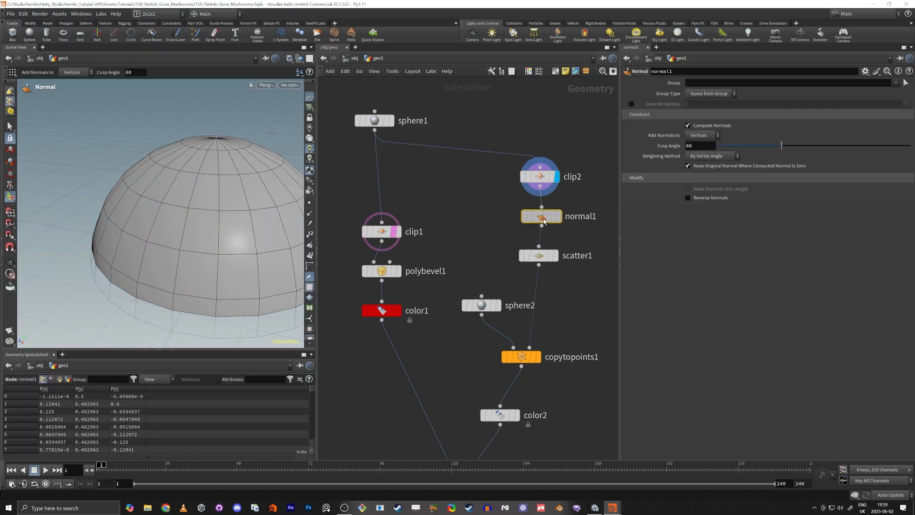
Step: Display the Normal node and set it to add normals to Points
key("r")
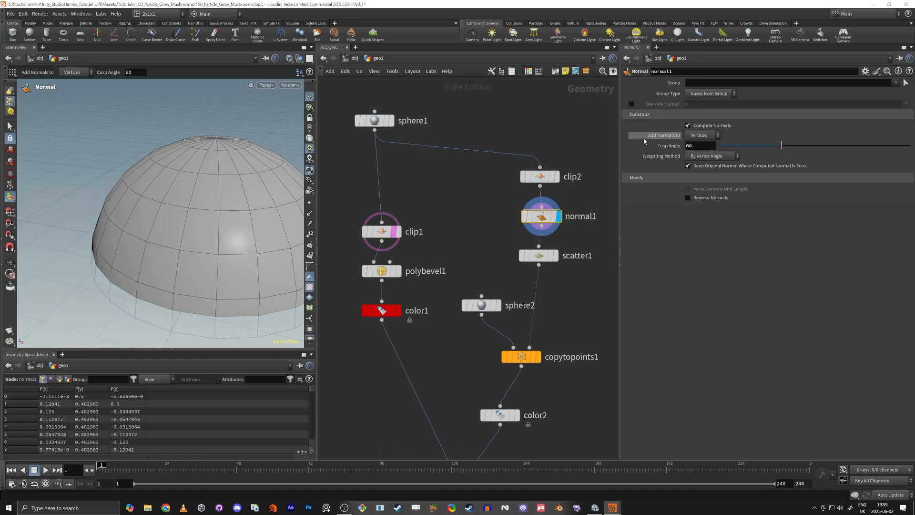
left_click(700, 136)
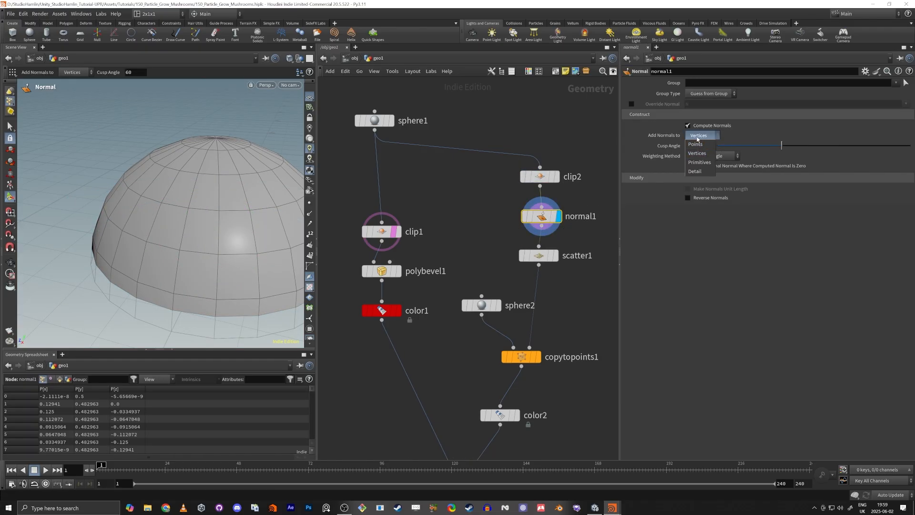
left_click(696, 144)
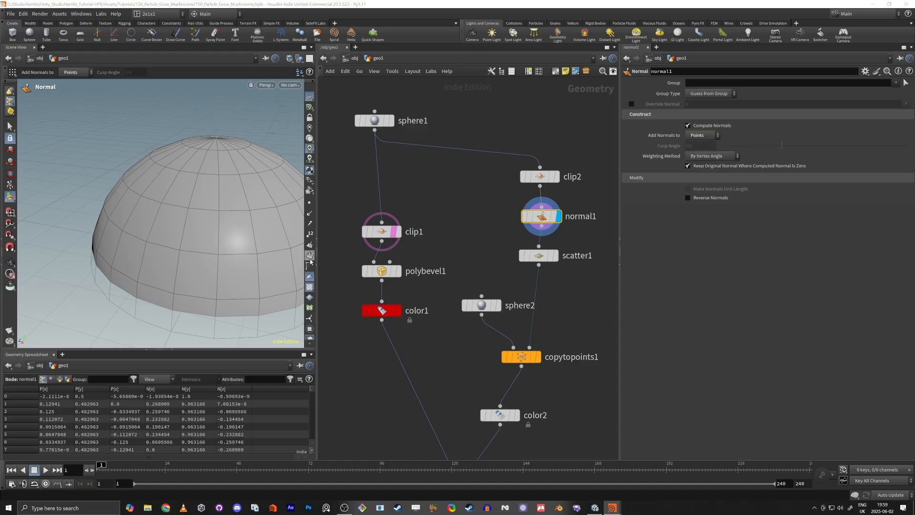
Step: Show the point normals in the viewport, examine their directions around the dome, and hide them again
left_click(310, 214)
left_click_drag(164, 237, 190, 217, "alt")
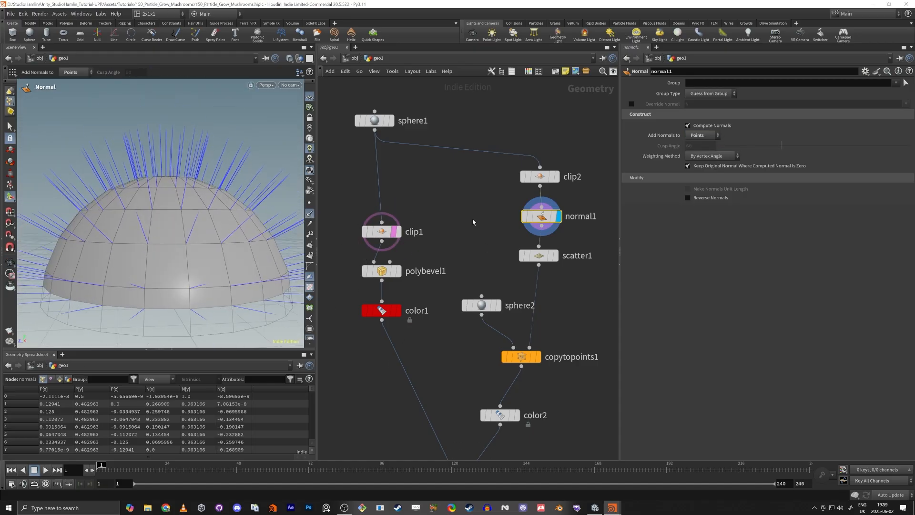
left_click(310, 216)
Step: Display the Merge node and examine up close how the spots align with the cap's surface
middle_click_drag(457, 405, 443, 288)
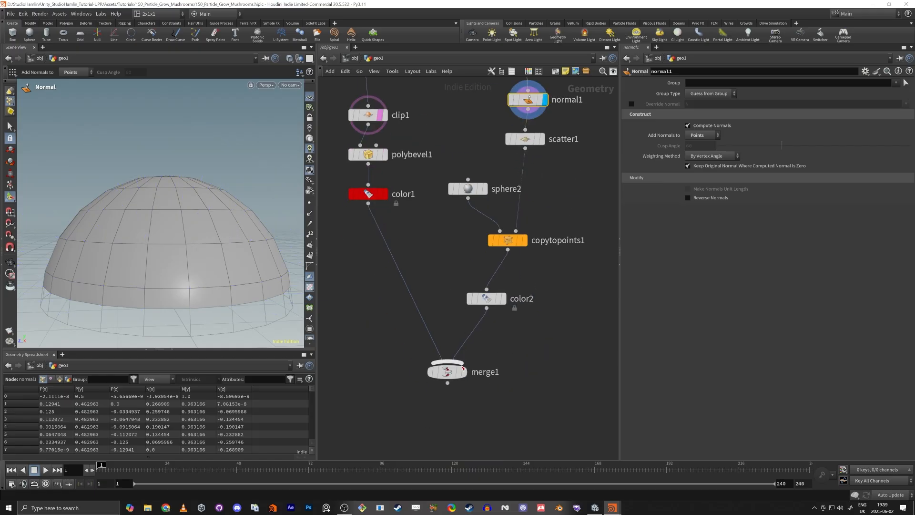
left_click(463, 371)
left_click(453, 376)
left_click_drag(162, 248, 185, 234)
mouse_move(186, 233)
right_mouse_down()
mouse_move(167, 262)
mouse_move(202, 248)
mouse_move(176, 228)
right_mouse_up()
middle_click_drag(143, 143, 166, 203)
left_click_drag(167, 202, 176, 234)
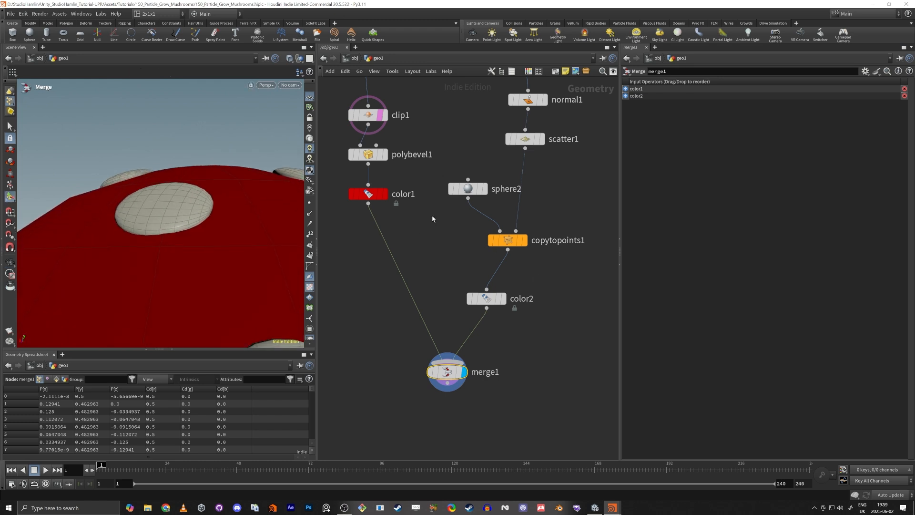
Step: Change the second Sphere's primitive type to Polygon and check the faceted spots on the cap
left_click(467, 189)
left_click(706, 84)
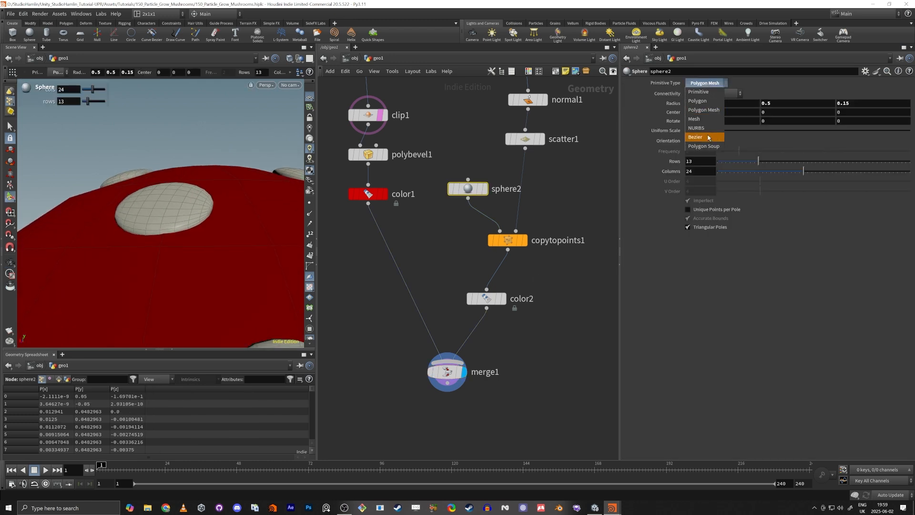
left_click(707, 101)
left_click_drag(165, 222, 266, 153)
scroll(148, 208, "up", 4)
scroll(141, 202, "down", 4)
right_click_drag(267, 153, 213, 180)
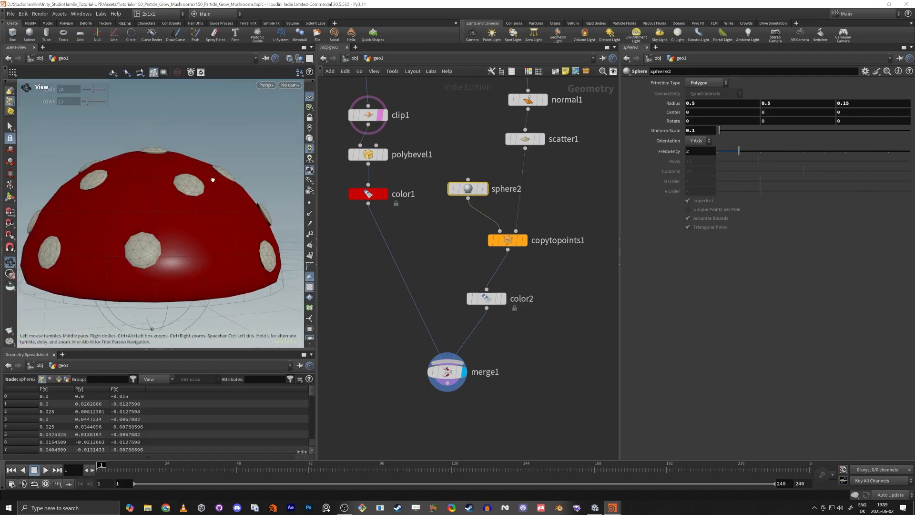
left_click_drag(213, 180, 248, 160)
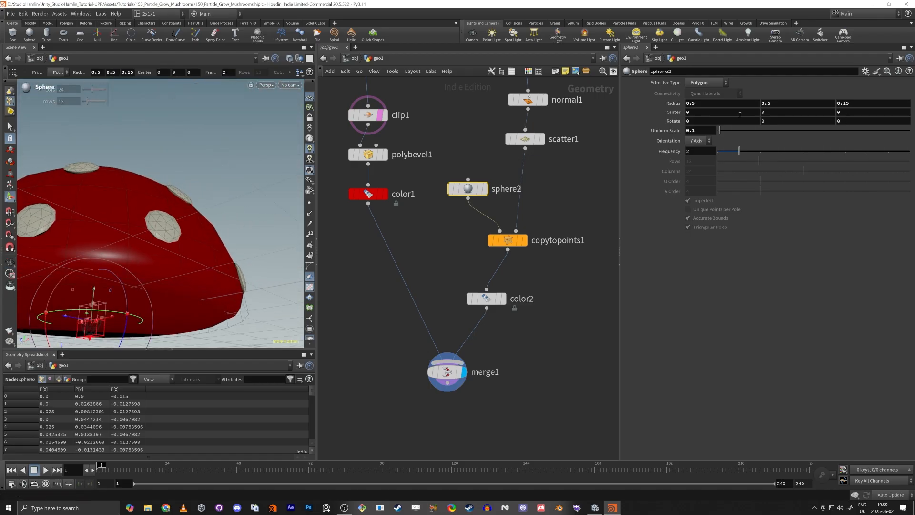
Step: Try a centre Z offset of 0.3 on the second Sphere, viewing the sphere alone and the merged cap
middle_click_drag(865, 116, 906, 118)
left_click(485, 189)
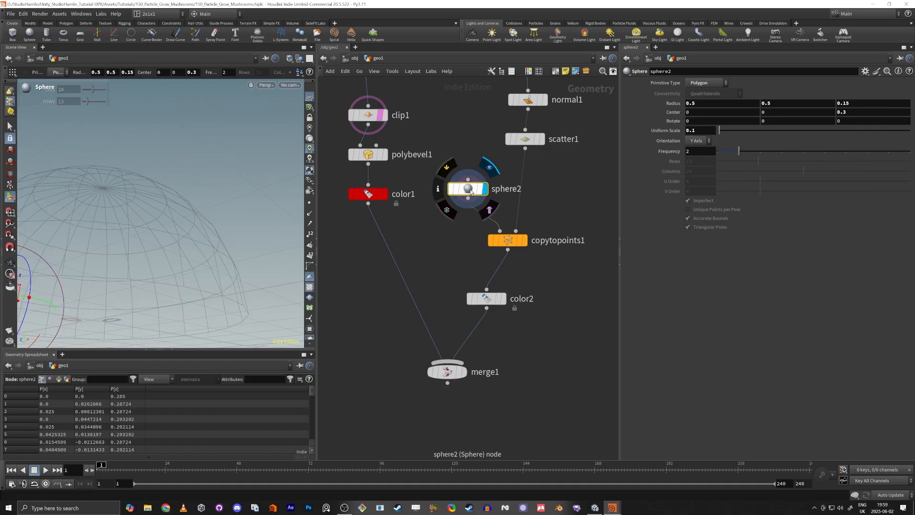
key("s")
right_click_drag(185, 213, 161, 221, "alt")
left_click_drag(162, 221, 138, 215, "alt")
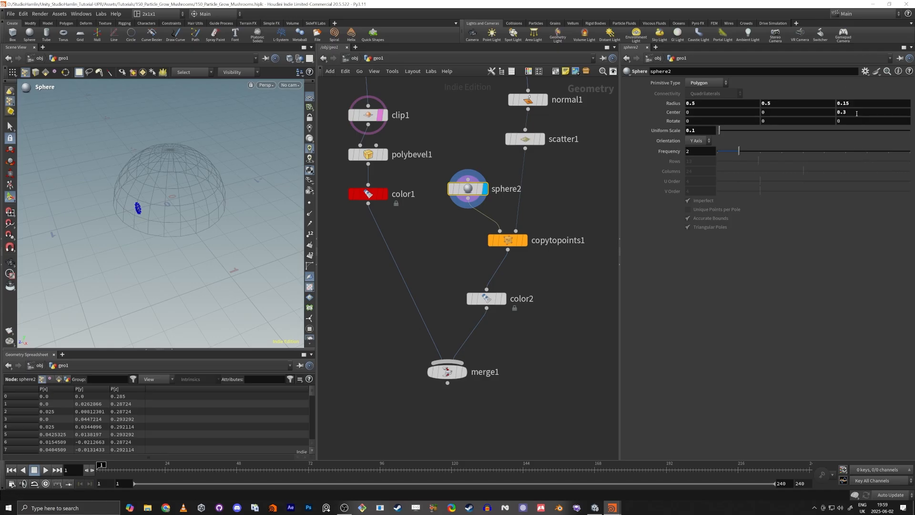
left_click(464, 372)
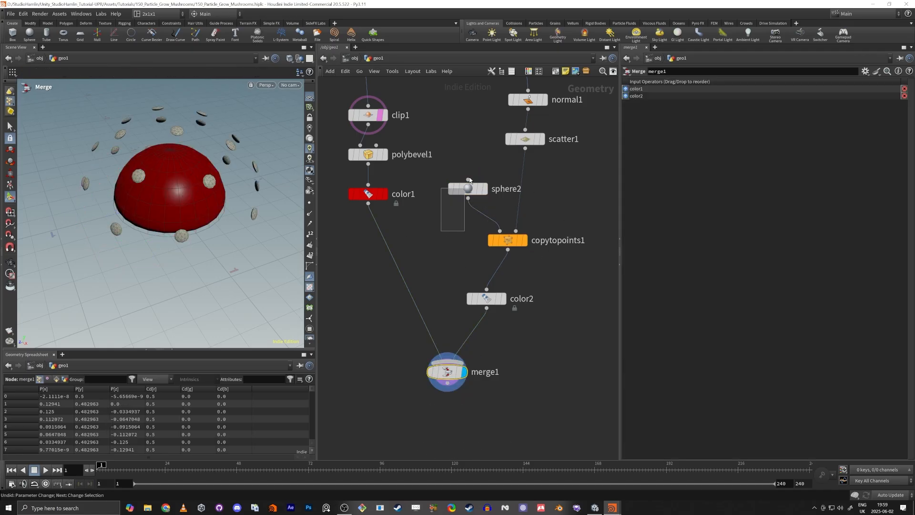
Step: Try centre Z offsets of -0.01, 0.05 and 0.005 on the second Sphere to adjust how far the spots protrude
left_click_drag(469, 181, 470, 181)
middle_click_drag(852, 111, 735, 138)
key("Escape")
scroll(251, 213, "up", 4)
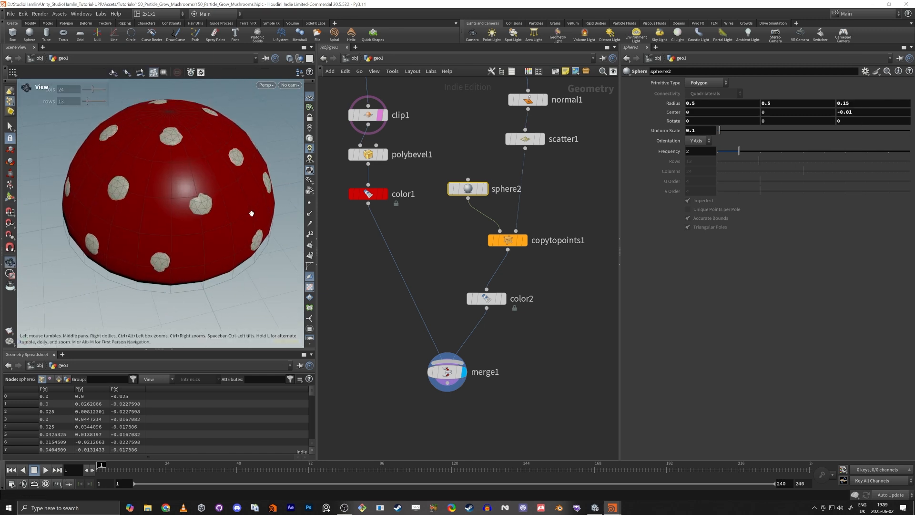
key("Return")
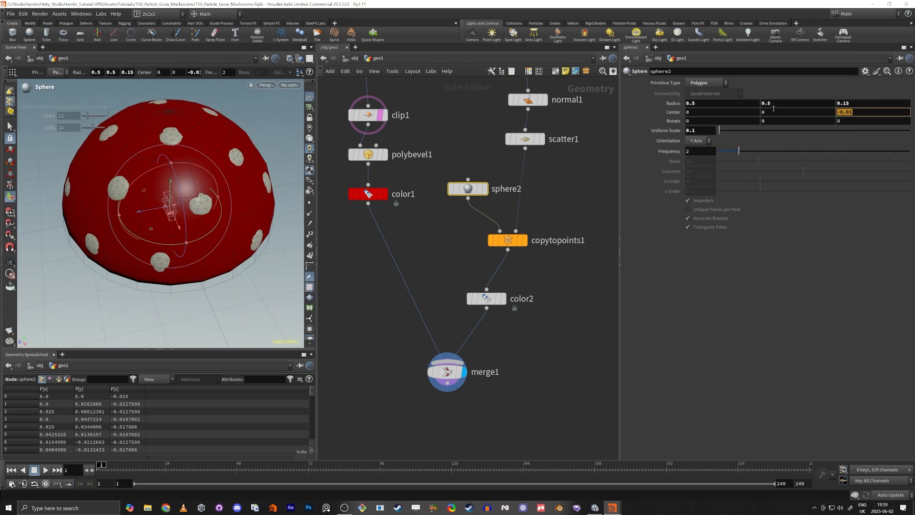
type("0.05")
key("Return")
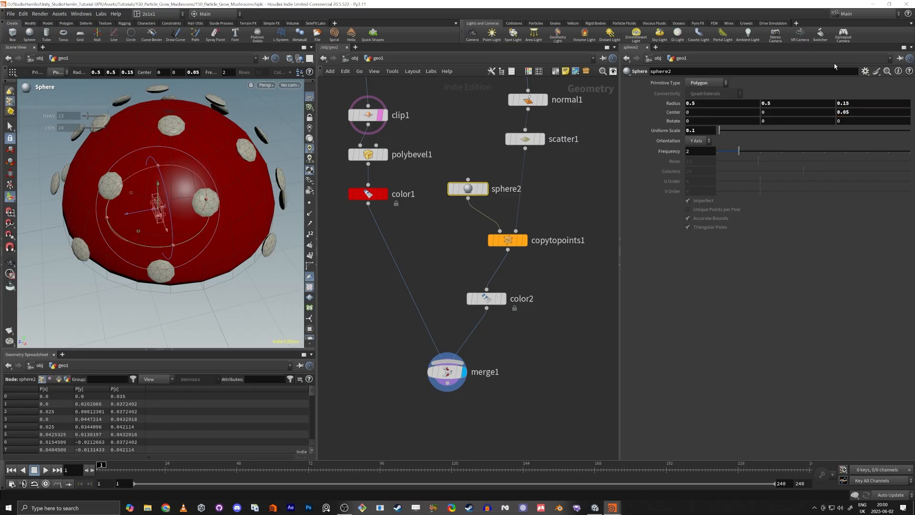
type("0")
key("Return")
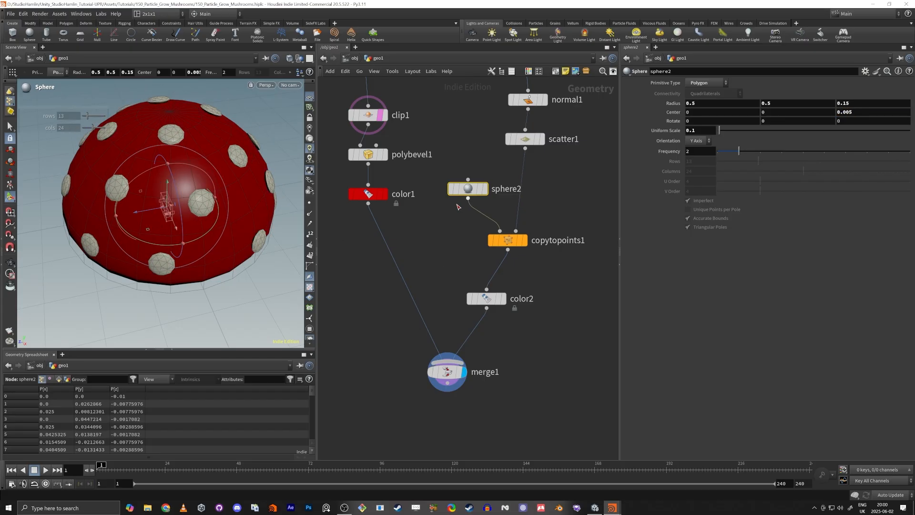
Step: Set the second Sphere's Z radius to 0.2
left_click_drag(844, 103, 865, 107)
type("2")
key("Tab")
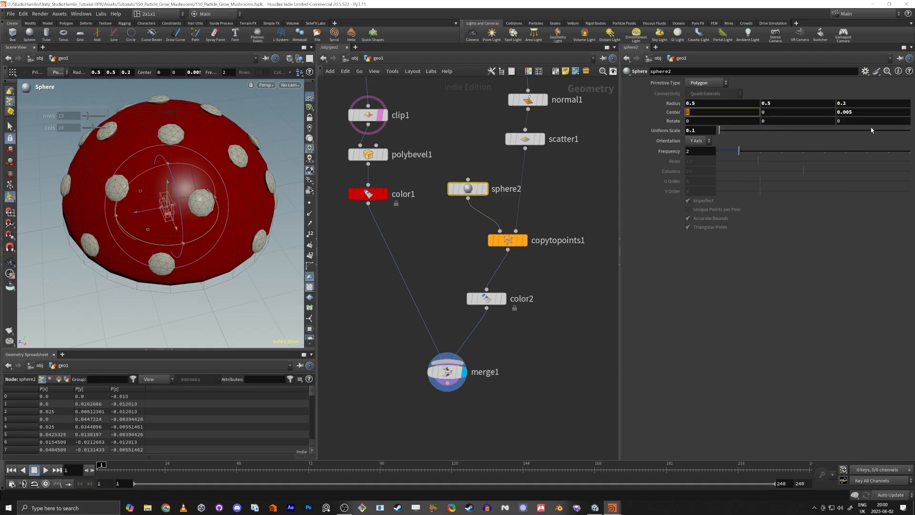
Step: Set the second Sphere's centre Z to -0.006 to sink the spots slightly into the cap
left_click_drag(107, 163, 164, 135, "alt")
right_click_drag(163, 135, 199, 189, "alt")
middle_click_drag(857, 116, 857, 116)
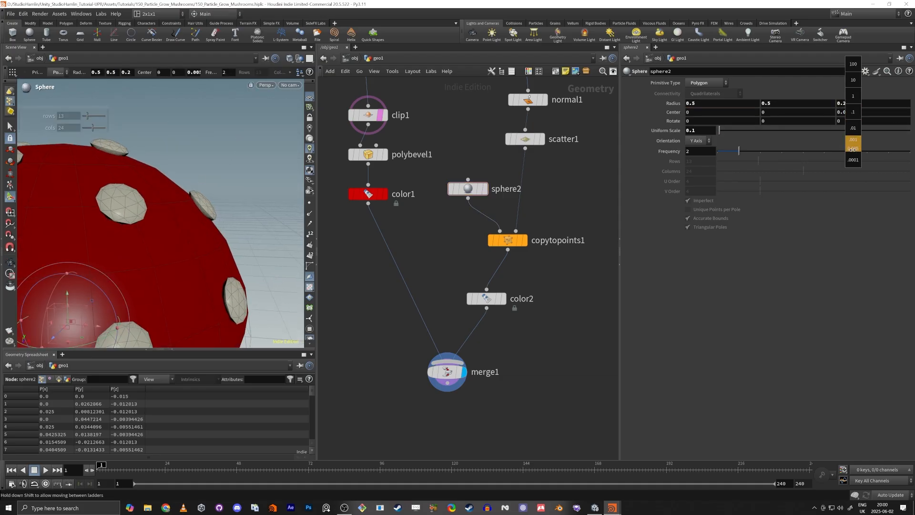
middle_click_drag(853, 149, 809, 153)
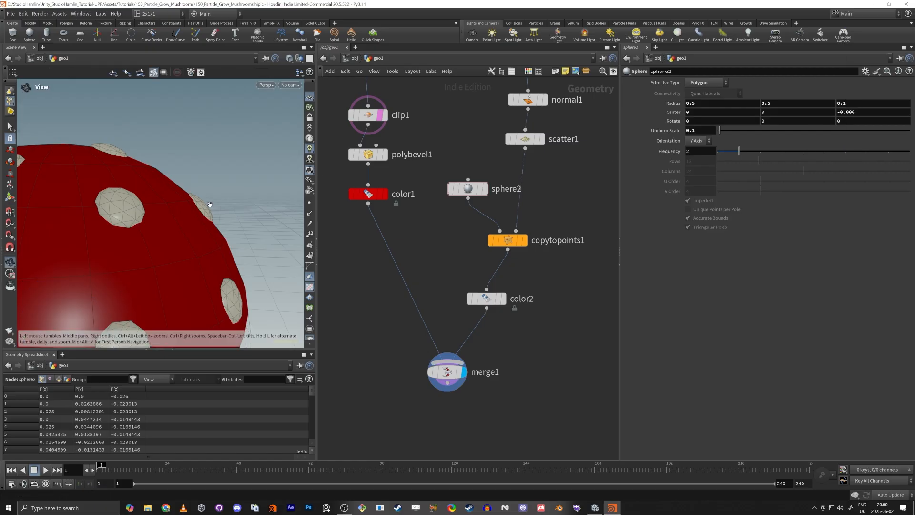
left_click_drag(208, 204, 143, 178, "alt")
right_click_drag(143, 178, 119, 155, "alt")
Step: Make room around the Copy to Points node and insert an Attribute Randomize node between it and the Scatter node
middle_click_drag(395, 261, 381, 310)
mouse_move(498, 294)
left_click_drag(499, 294, 515, 301)
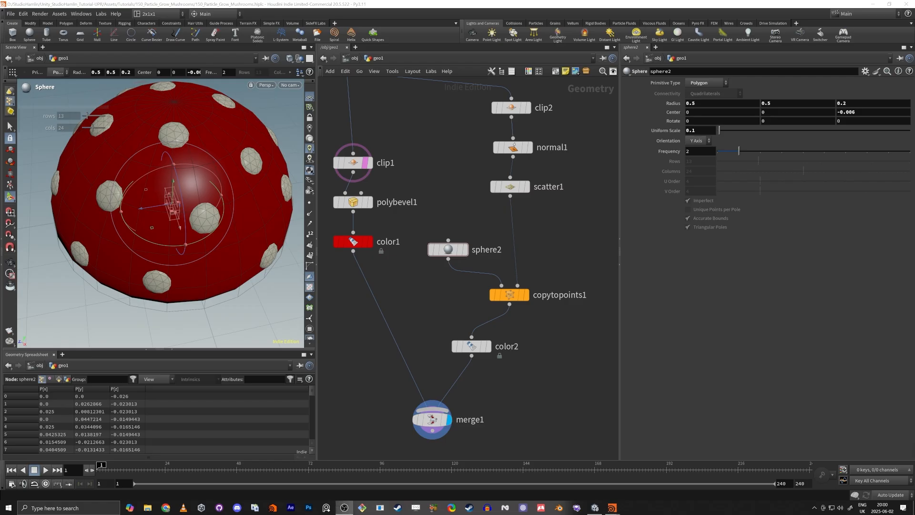
middle_click_drag(580, 256, 543, 255)
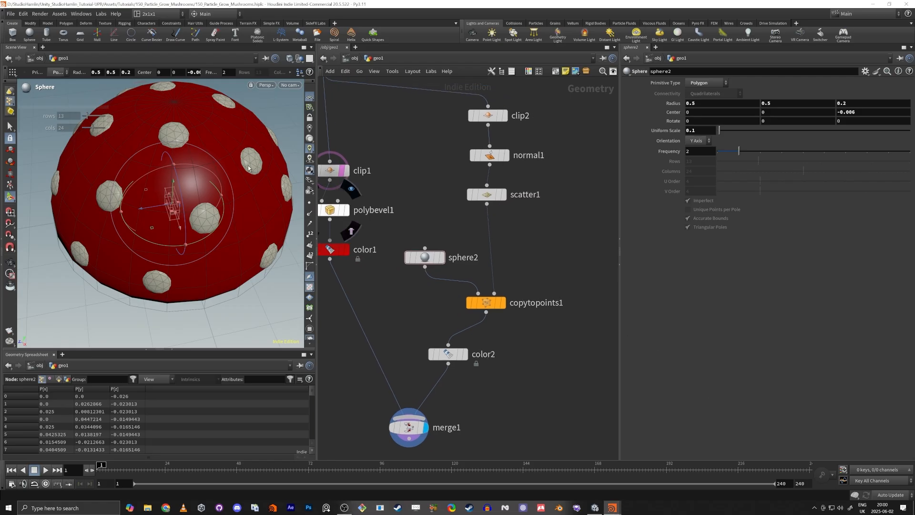
key("Tab")
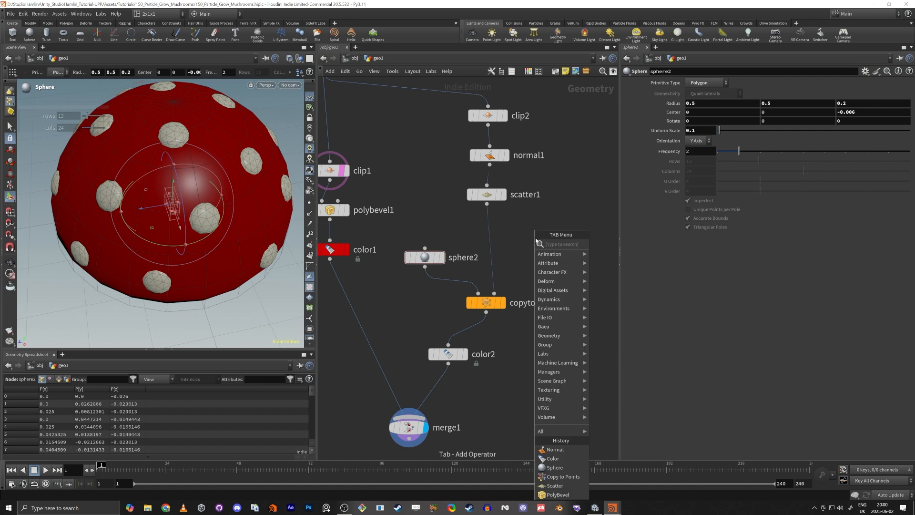
type("att rand")
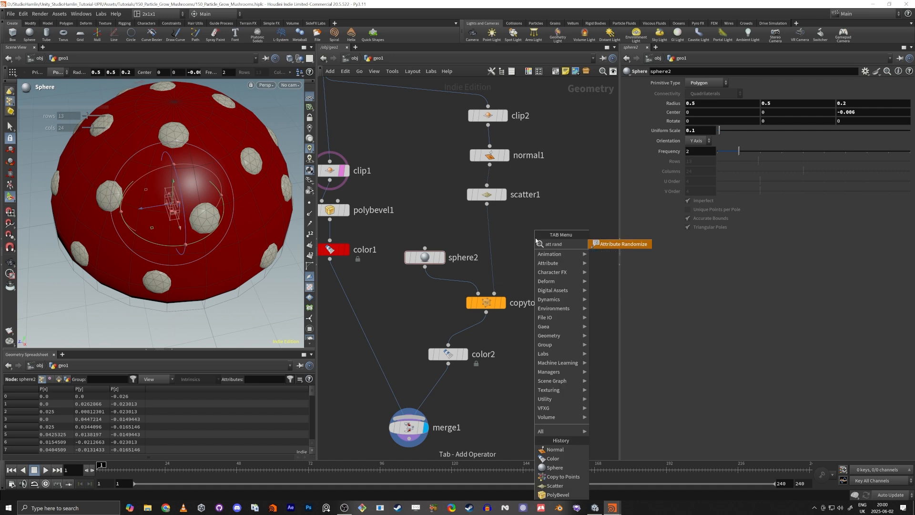
key("Return")
left_click(496, 242)
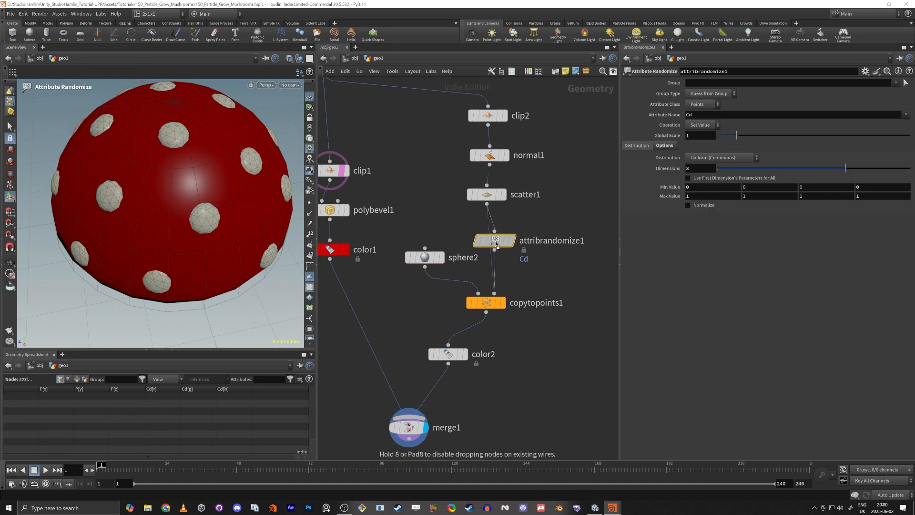
mouse_move(496, 242)
Step: Display the Attribute Randomize node and set its attribute name to pscale with 1 dimension
double_click(514, 242)
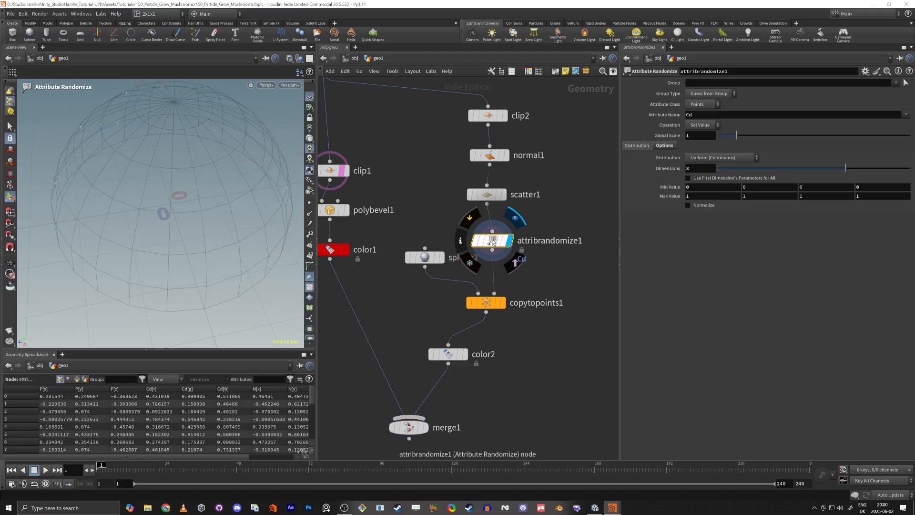
key("u")
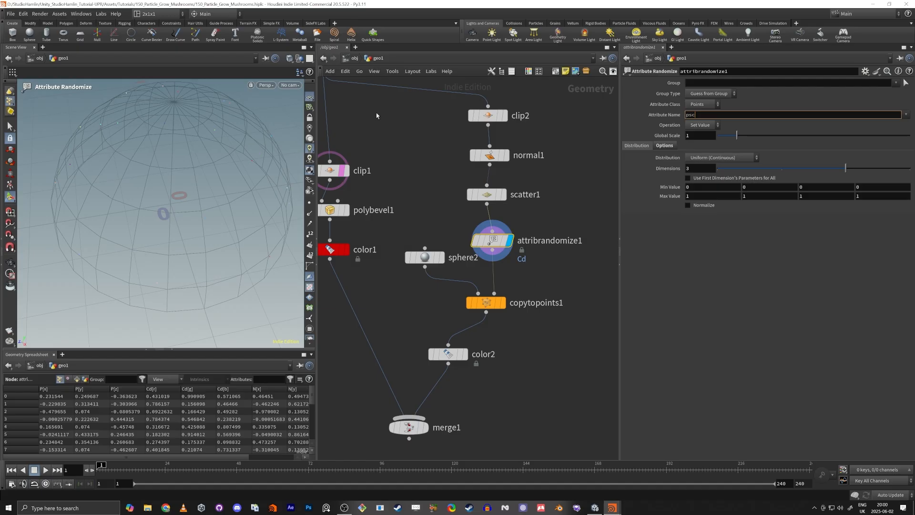
type("pscale")
key("Return")
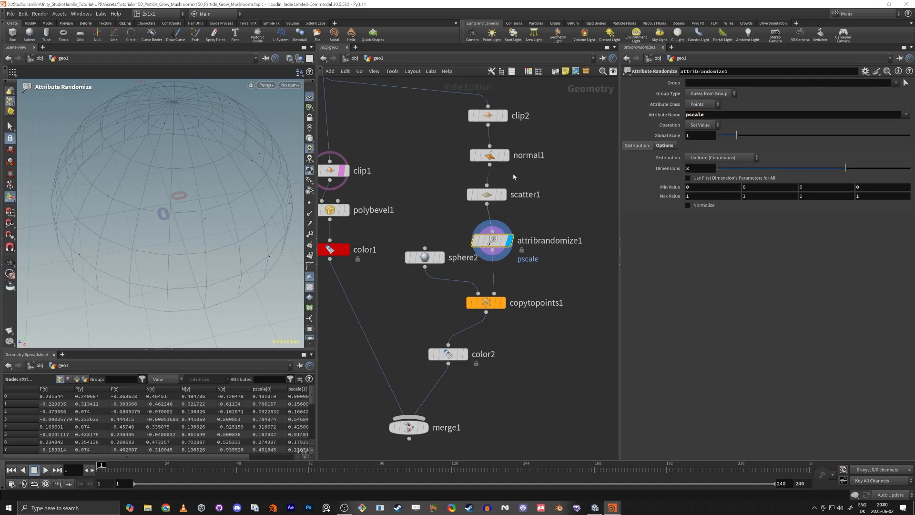
left_click(746, 171)
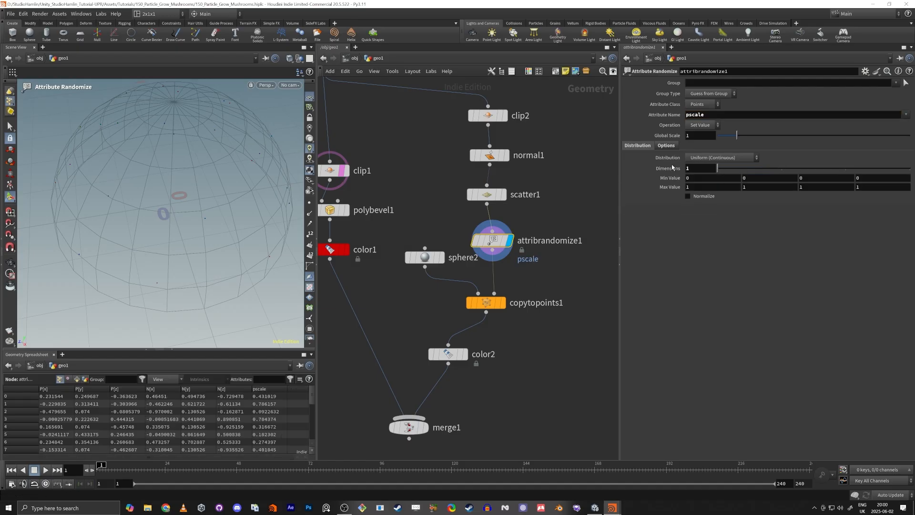
double_click(695, 181)
Step: Display the Merge node and set the Attribute Randomize node's minimum value to 0.36
left_click(426, 428)
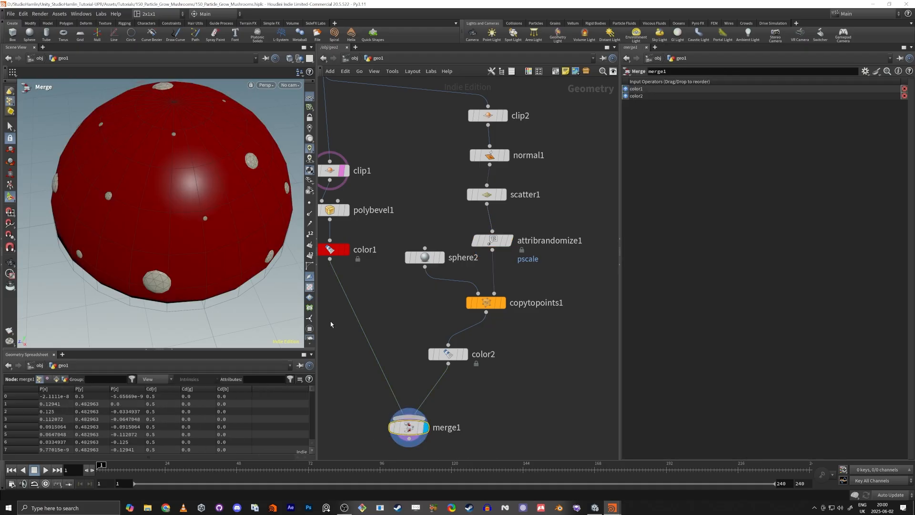
left_click_drag(136, 290, 147, 272, "alt")
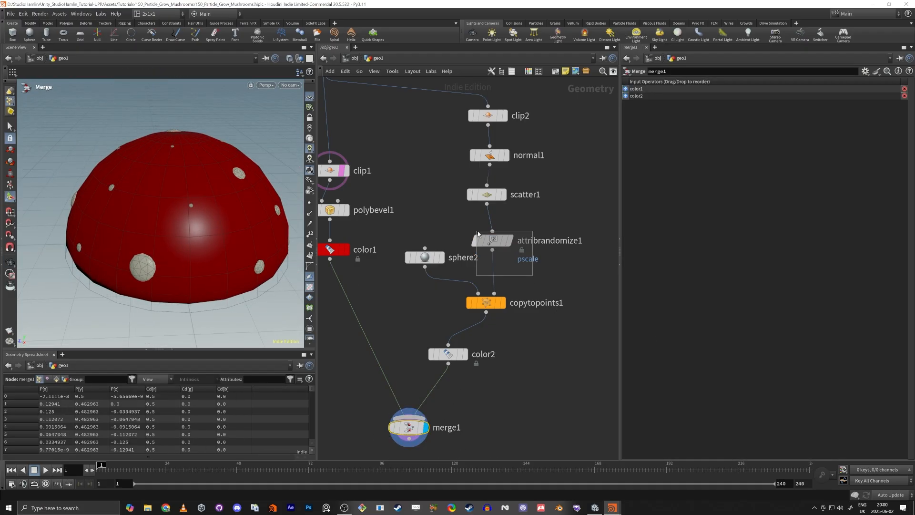
left_click(492, 240)
middle_click_drag(669, 179, 871, 184)
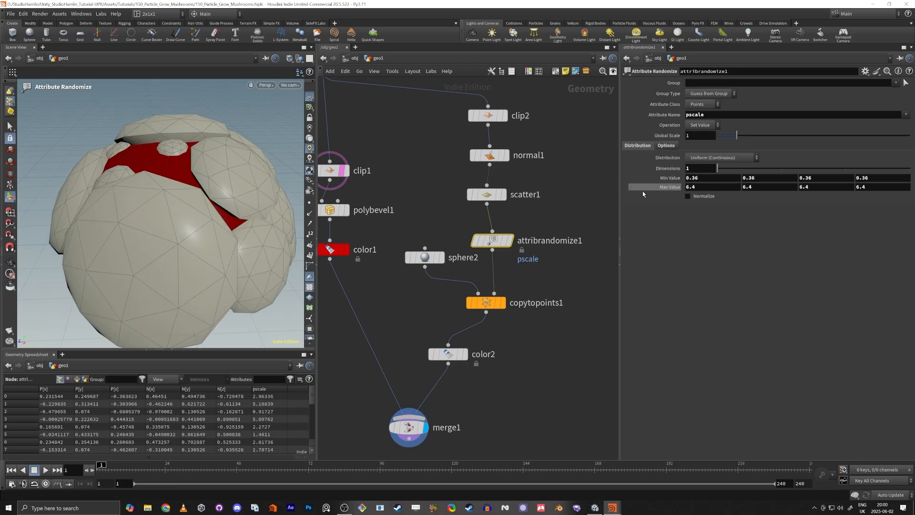
key("ctrl+z")
left_click_drag(185, 179, 211, 177, "alt")
right_click_drag(212, 176, 245, 173, "alt")
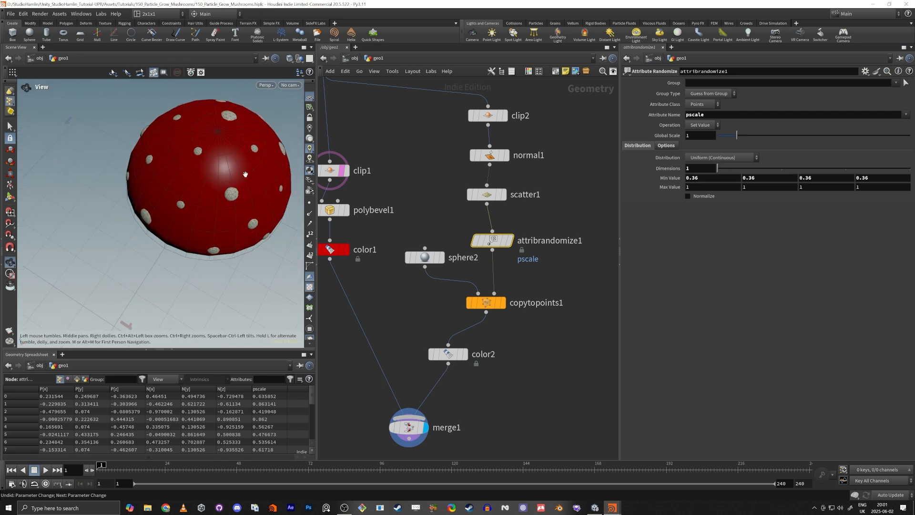
middle_click_drag(245, 174, 209, 206, "alt")
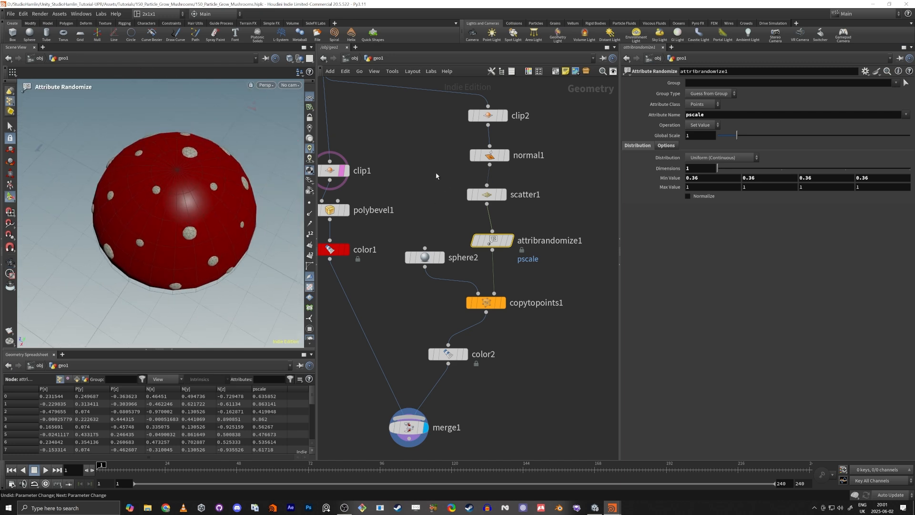
Step: Increase the Scatter node's point count and set the Attribute Randomize node's maximum value to 1.6
left_click(486, 195)
left_click_drag(774, 126, 781, 133)
left_click(503, 243)
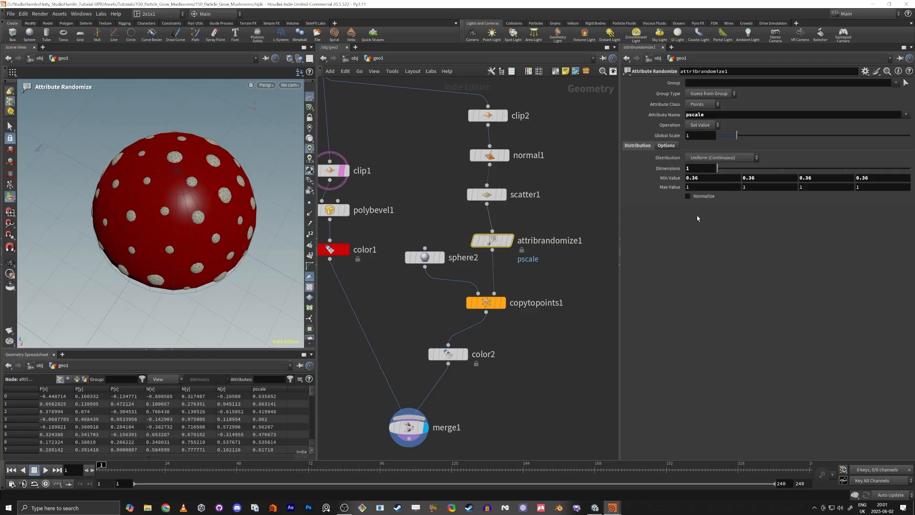
middle_click_drag(668, 189, 716, 196)
left_click_drag(130, 267, 191, 243, "alt")
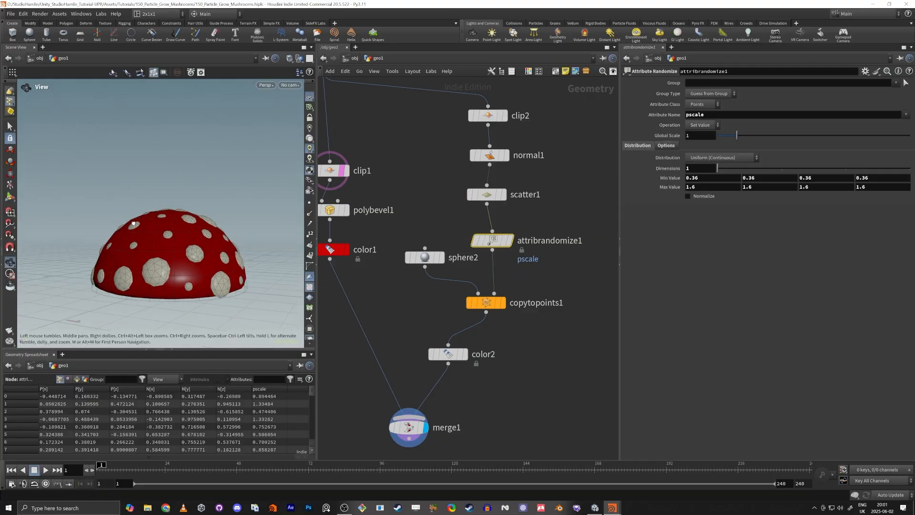
Step: Raise the clip plane of the clip2 node that feeds the spots by setting its Y origin to 0.094
right_click_drag(190, 243, 221, 286, "alt")
middle_click_drag(221, 286, 150, 224, "alt")
left_click_drag(150, 224, 147, 220, "alt")
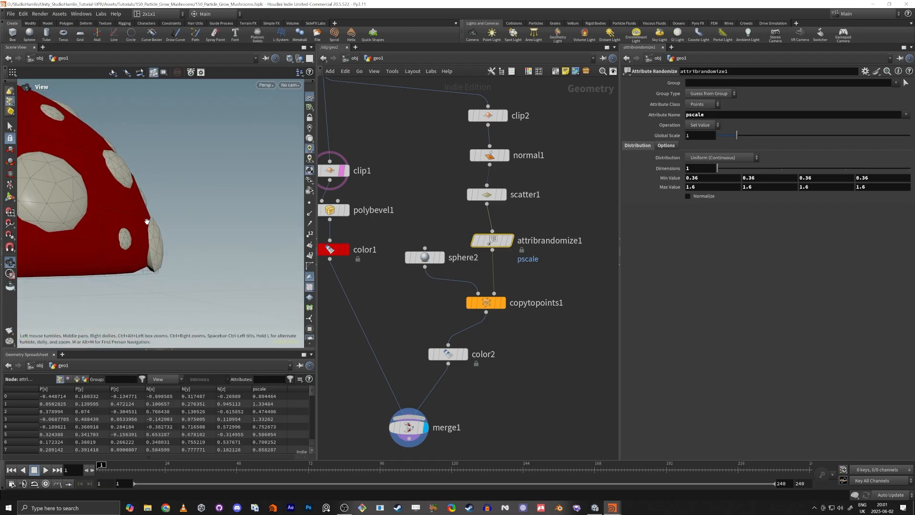
middle_click_drag(148, 221, 160, 221, "alt")
left_click(487, 116)
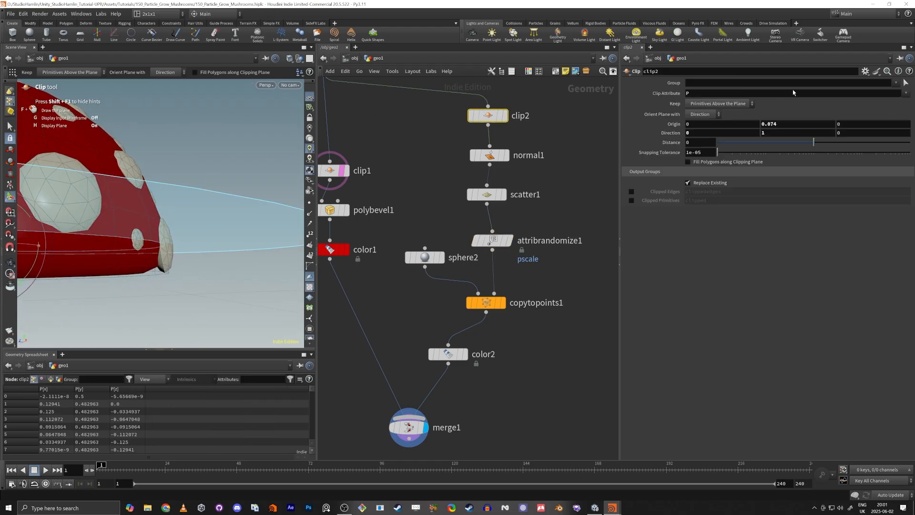
middle_click_drag(777, 123, 789, 140)
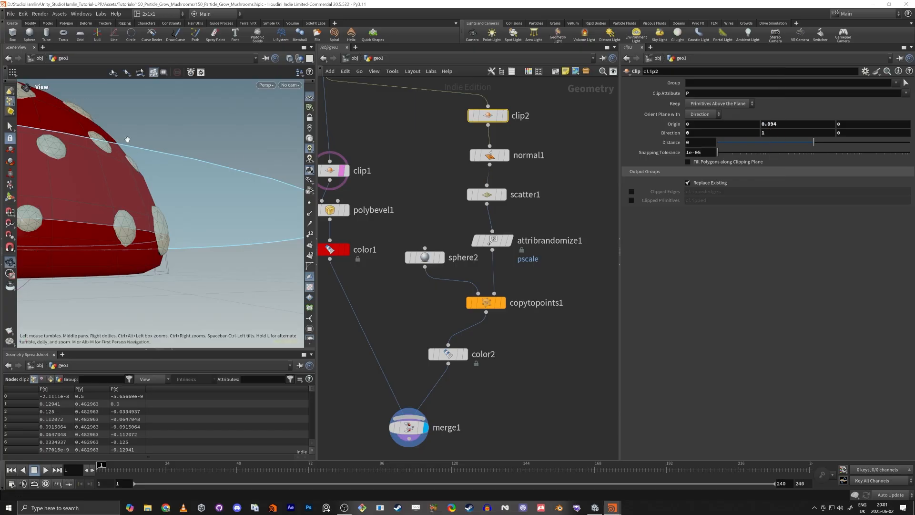
scroll(104, 166, "down", 4)
left_click_drag(147, 162, 242, 156, "alt")
left_click(384, 309)
middle_click_drag(383, 309, 412, 263)
left_click_drag(106, 178, 233, 181, "alt")
scroll(121, 190, "up", 3)
middle_click_drag(233, 181, 128, 233, "alt")
Step: Add a new Sphere node for the stem beside the cap branches, display it and place it in free space
middle_click_drag(389, 317, 450, 264)
scroll(450, 264, "down", 3)
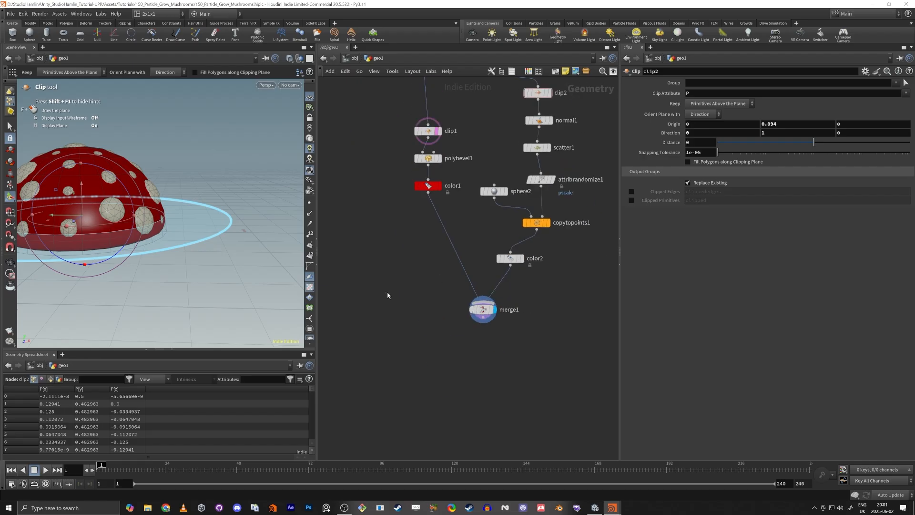
middle_click_drag(388, 294, 435, 272)
key("Tab")
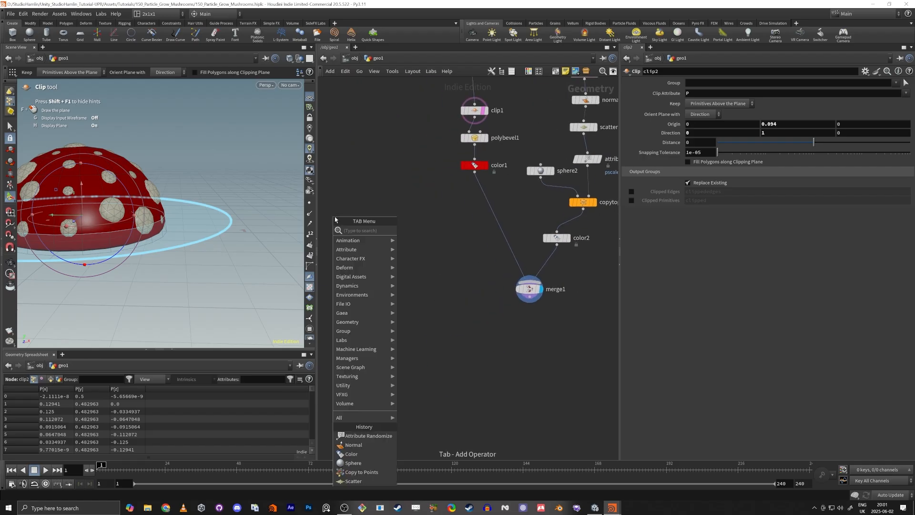
type("tube")
key("Return")
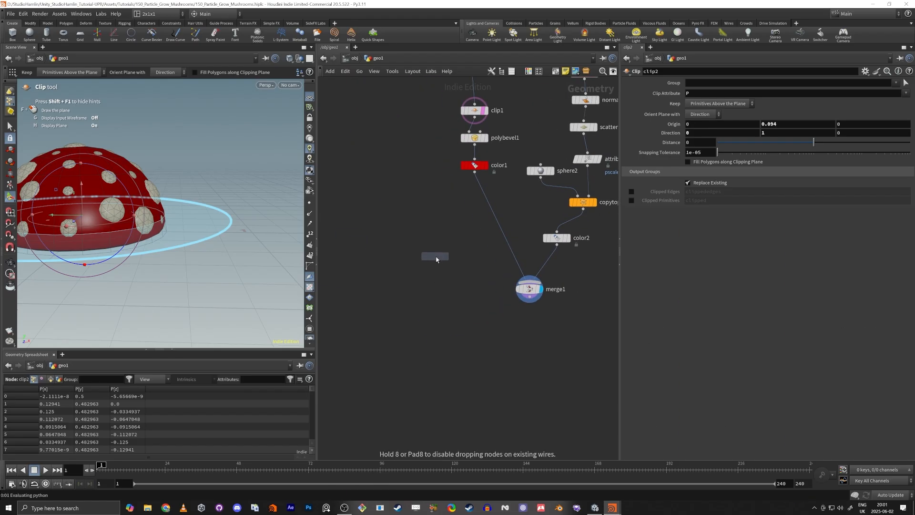
left_click(436, 260)
left_click(446, 256)
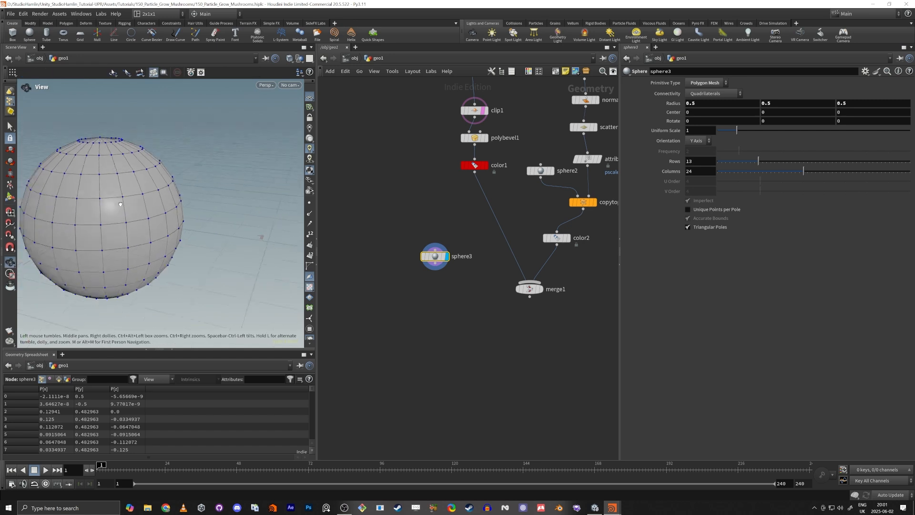
scroll(120, 204, "down", 5)
left_click_drag(440, 263, 403, 252)
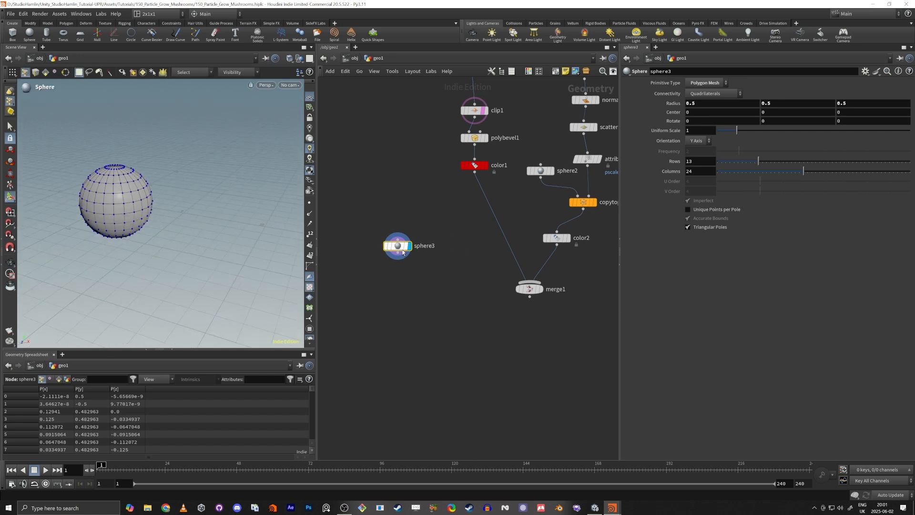
Step: Add a Soft Transform node fed by the new stem sphere, display it and align it beneath the sphere
key("Tab")
type("soft")
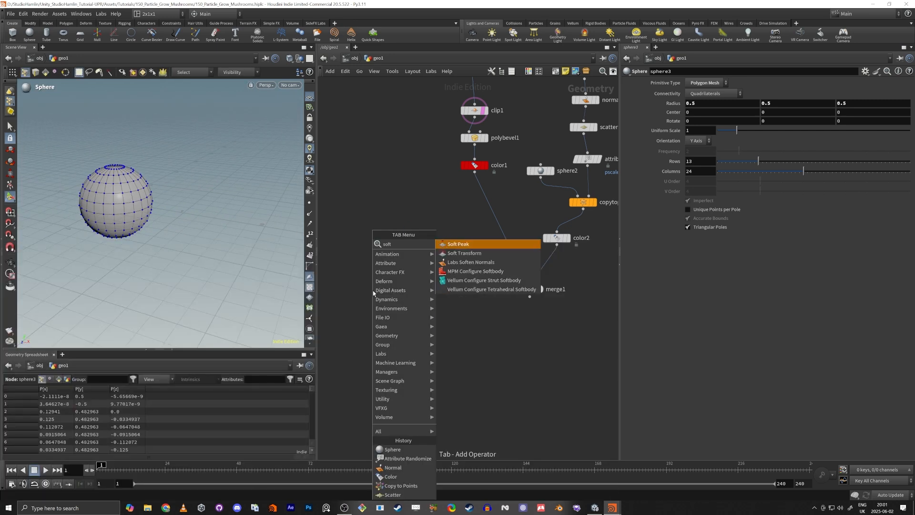
type(" tran")
key("Return")
left_click(373, 291)
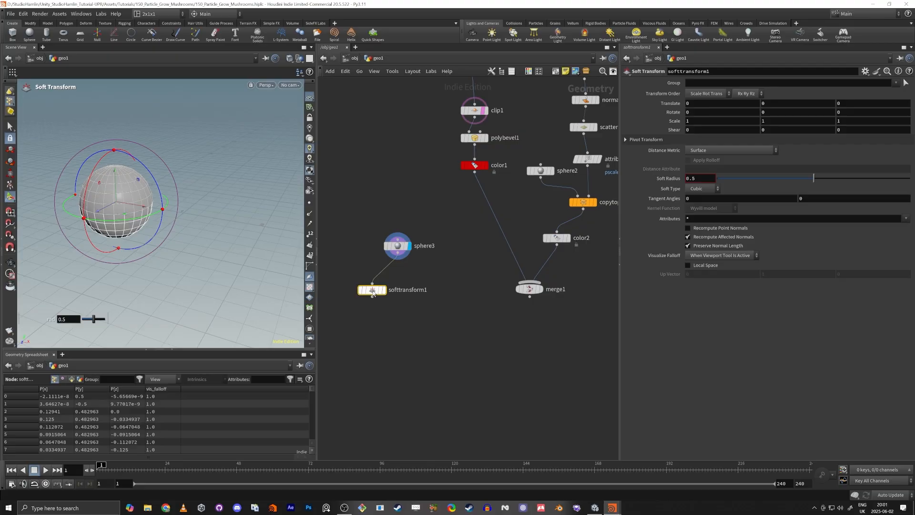
left_click(384, 290)
left_click_drag(375, 291, 400, 292)
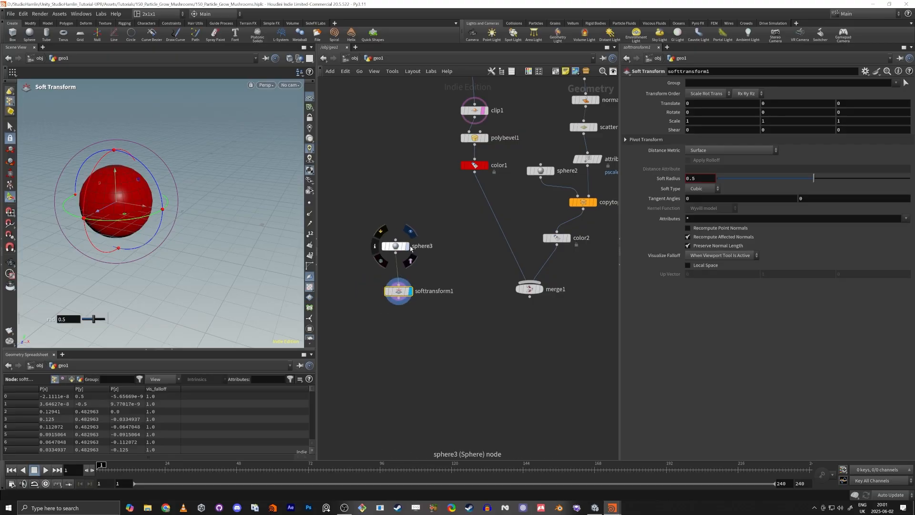
Step: Compare the stem sphere with the Soft Transform output, try a Y translation of 0.3 on the whole sphere and undo it
left_click(406, 246)
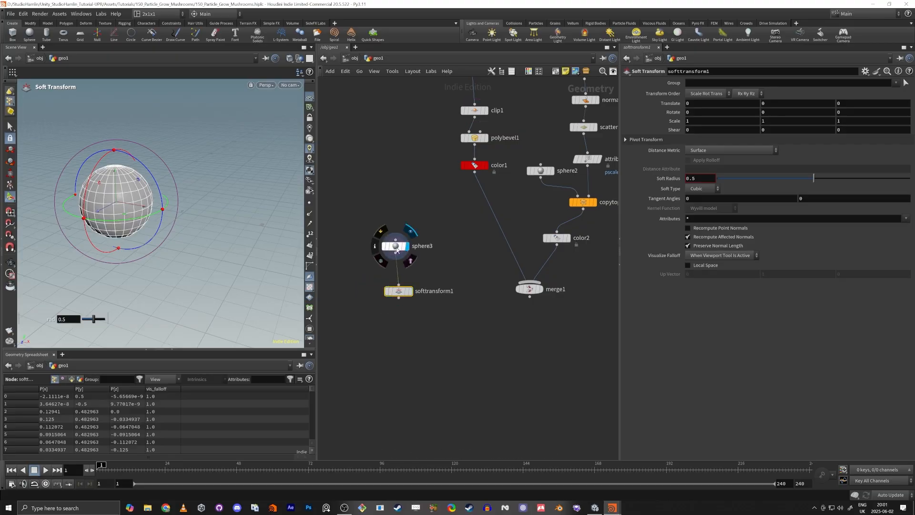
left_click(395, 246)
left_click(404, 292)
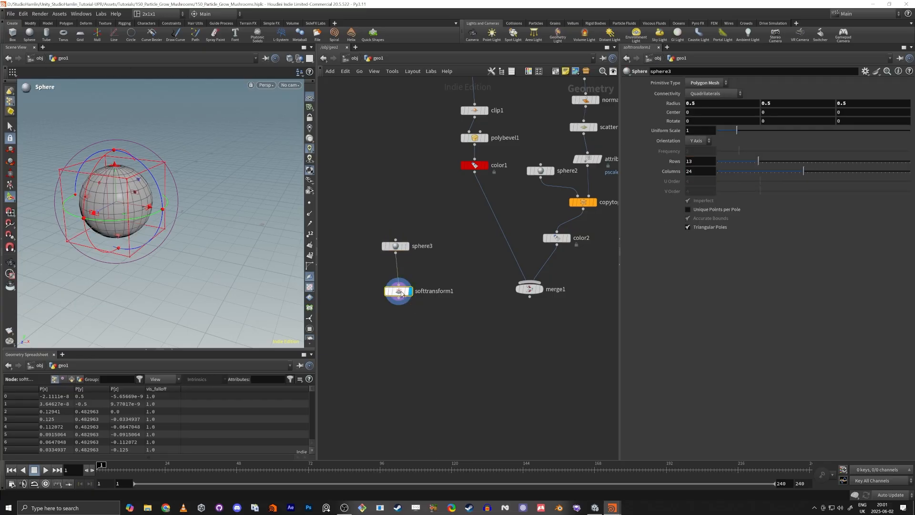
middle_click_drag(200, 208, 212, 205, "alt")
scroll(211, 205, "down", 2)
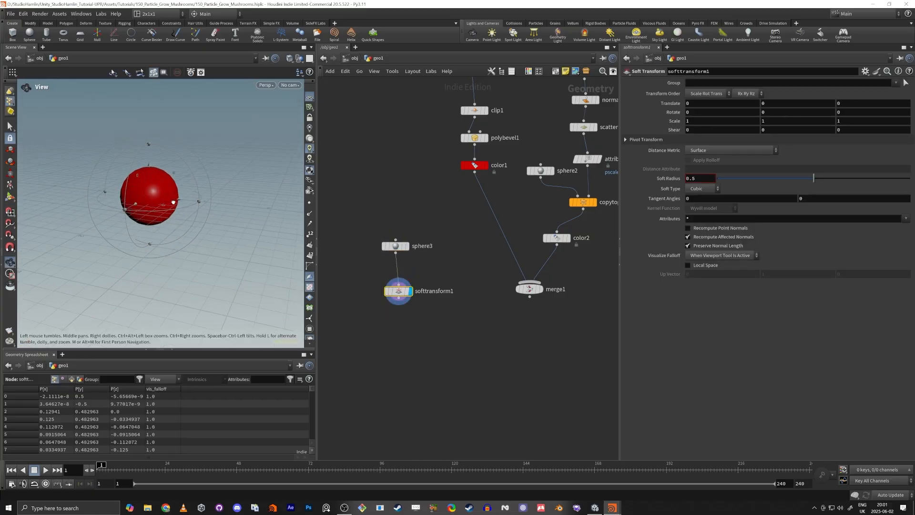
key("Return")
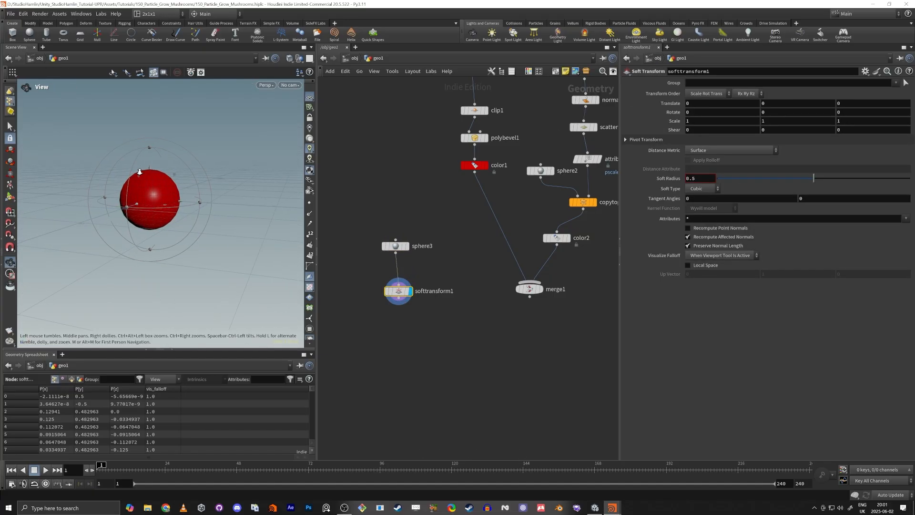
scroll(126, 184, "up", 3)
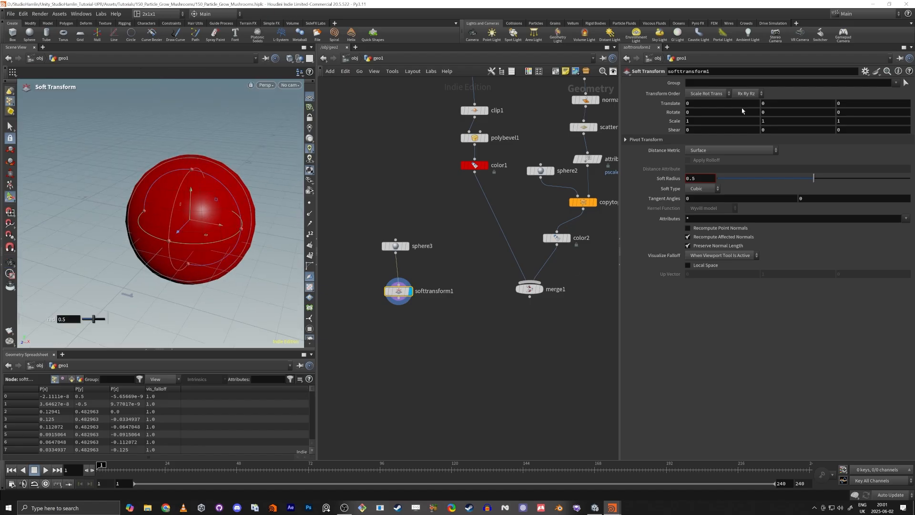
mouse_move(769, 103)
middle_mouse_down()
mouse_move(792, 101)
mouse_move(772, 103)
middle_mouse_up()
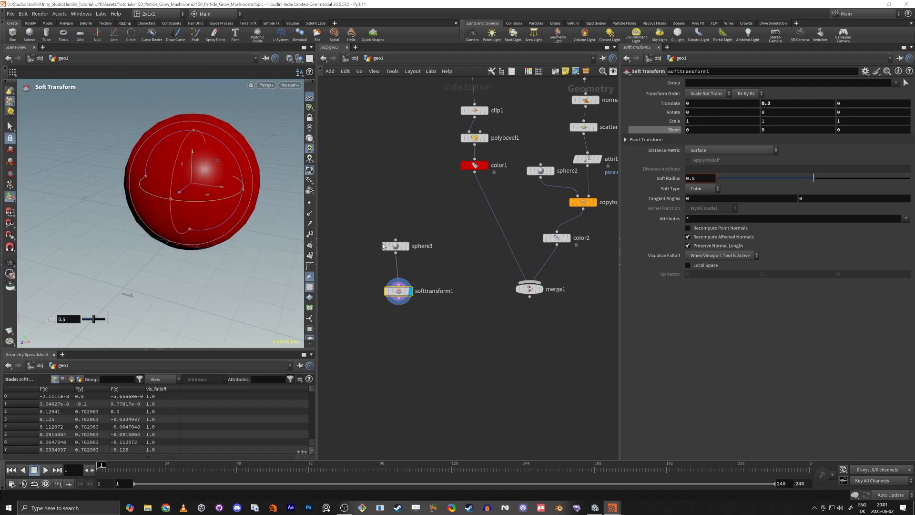
key("ctrl+z")
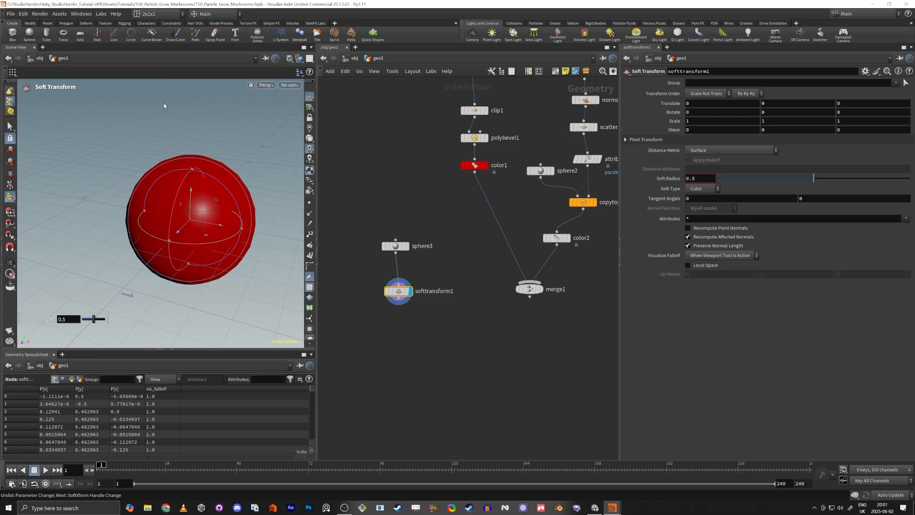
Step: Select the sphere's top points 0 and 2-25 in the viewport as the Soft Transform's group
left_click(906, 83)
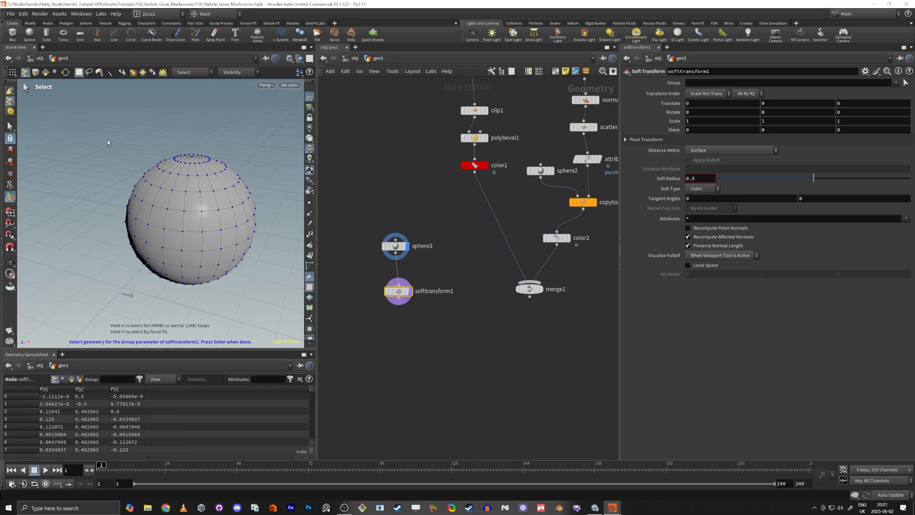
left_click_drag(108, 139, 127, 131, "alt")
right_click_drag(153, 137, 181, 167, "alt")
left_click_drag(182, 167, 275, 213, "alt")
key("Return")
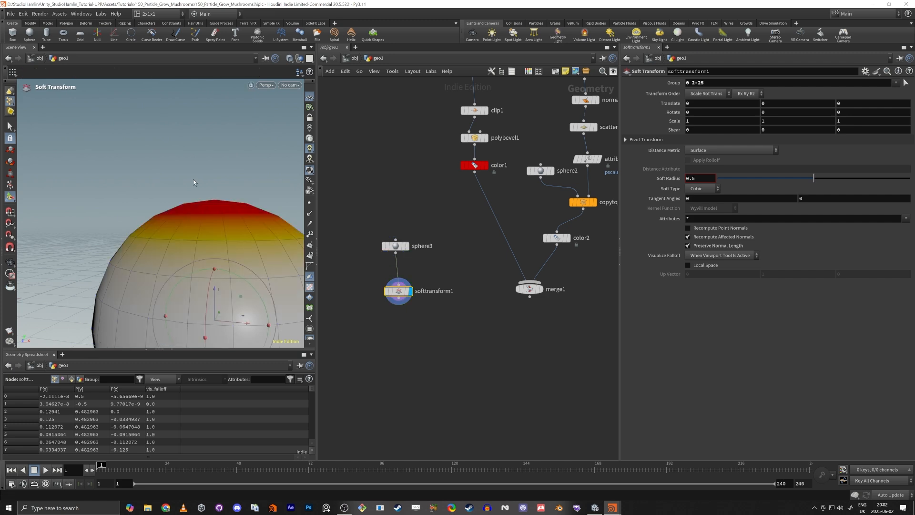
Step: Stretch the sphere's top upward with a Soft Transform Y translation of 0.52 and a soft radius of 0.513
scroll(194, 179, "down", 5)
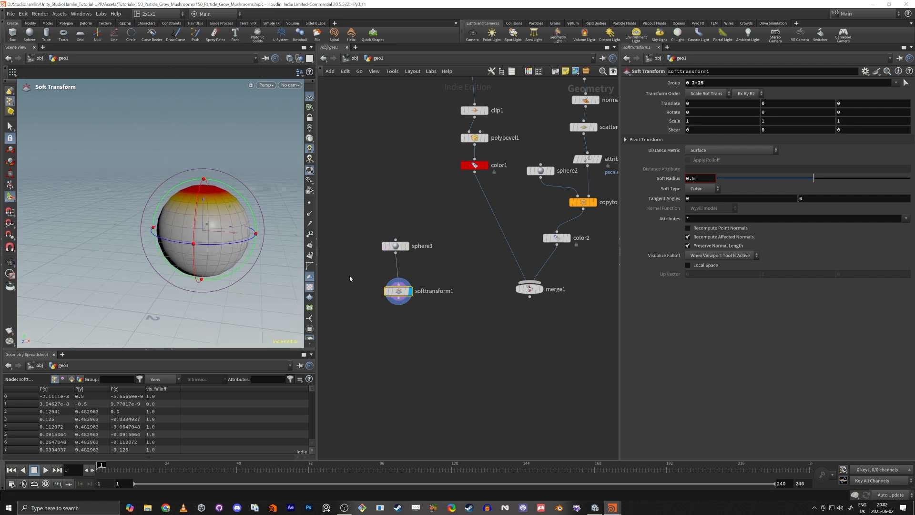
middle_click_drag(770, 109, 805, 116)
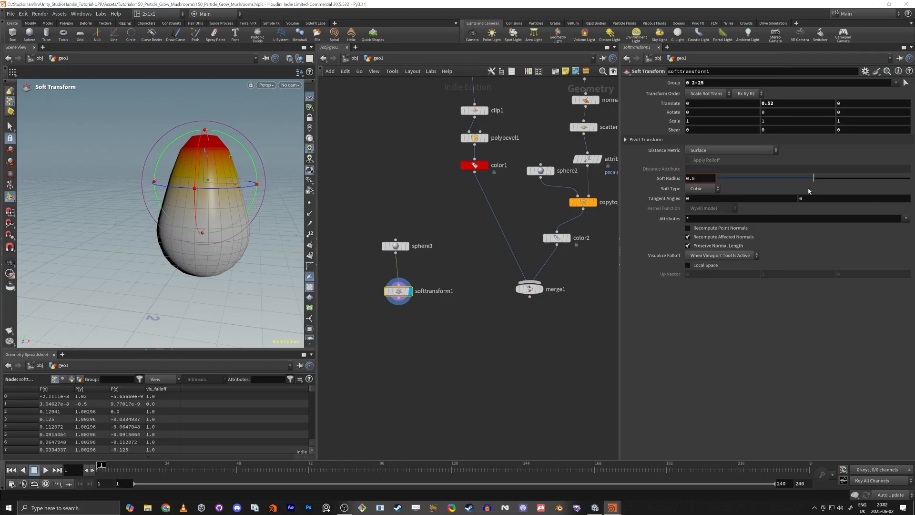
mouse_move(819, 179)
left_mouse_down()
mouse_move(745, 188)
mouse_move(802, 181)
mouse_move(778, 201)
mouse_move(797, 200)
mouse_move(805, 183)
left_mouse_up()
Step: Move the Merge node further down the network and connect the Soft Transform's output to it
left_click_drag(529, 289, 527, 341)
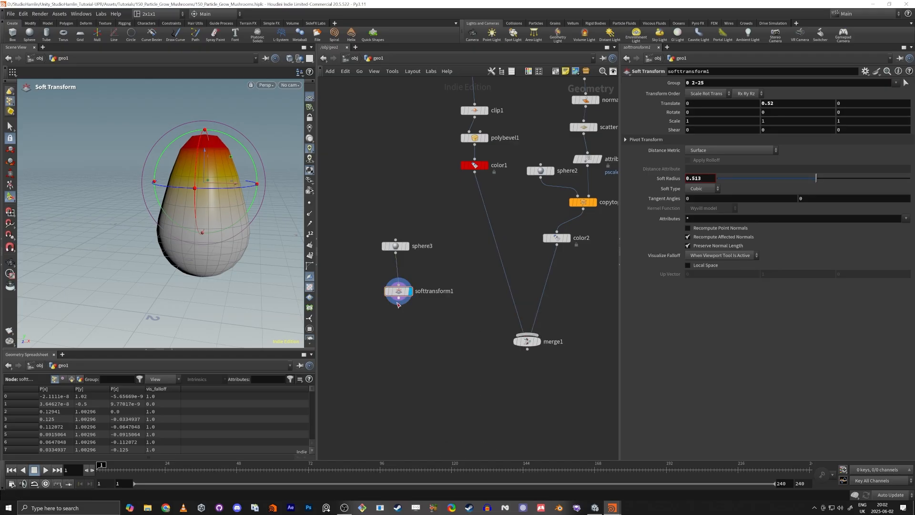
left_click_drag(398, 305, 527, 334)
left_click_drag(623, 103, 627, 99)
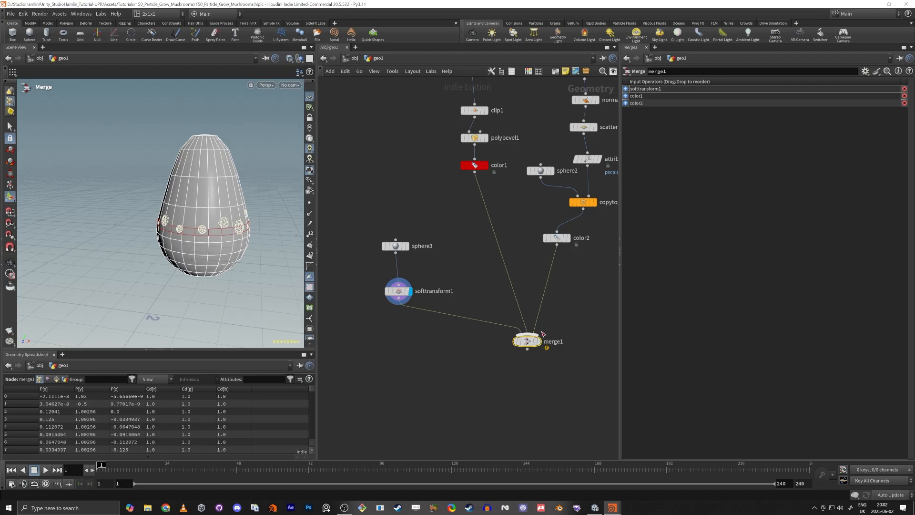
Step: Colour the spots' Color node light yellow in the network, insert a copy between the Soft Transform and Merge nodes, and display the Merge
left_click(568, 238)
left_click(554, 243)
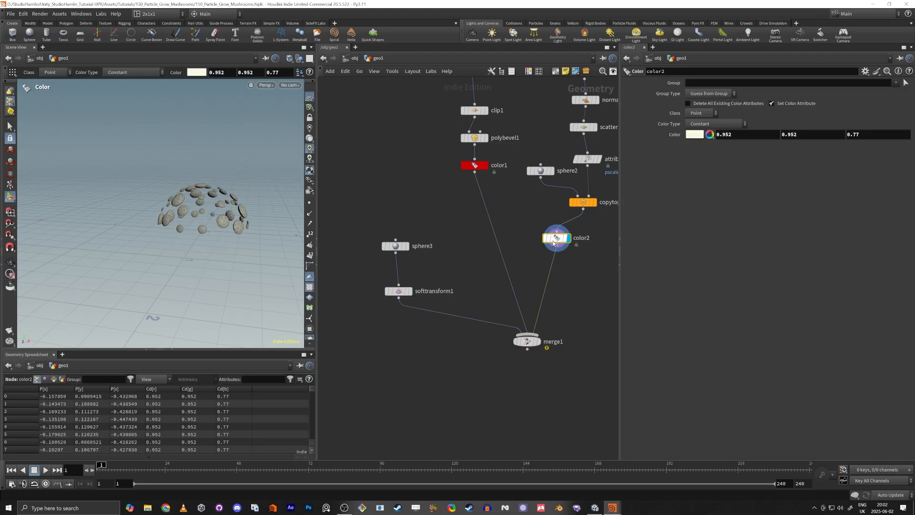
key("c")
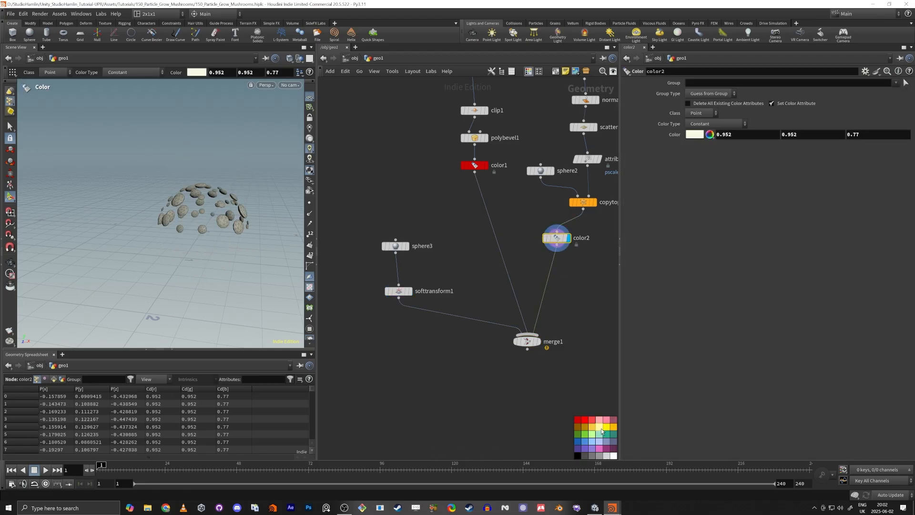
left_click_drag(556, 238, 460, 324, "alt")
left_click(540, 343)
left_click(526, 344)
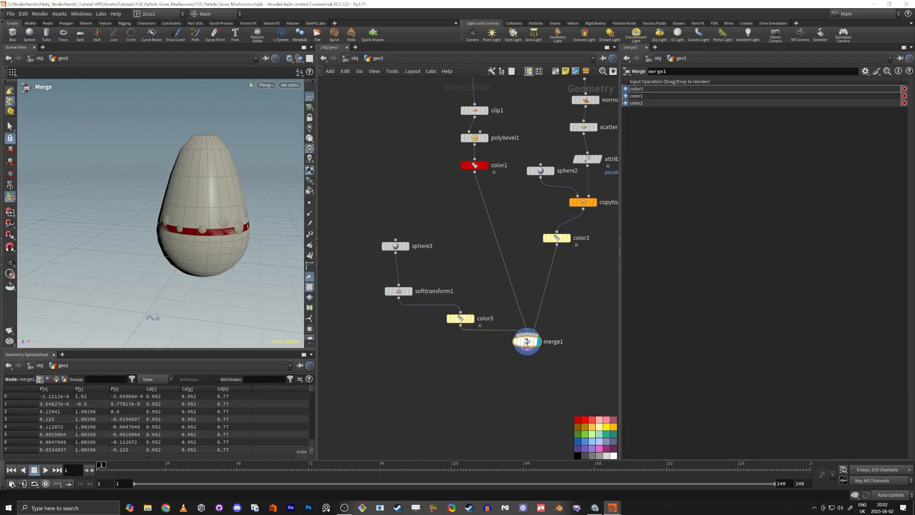
Step: Set the stem sphere's uniform scale to 0.41 and its Y center to -0.3 so it sits beneath the cap
left_click_drag(217, 239, 210, 231, "alt")
right_click_drag(210, 230, 227, 231, "alt")
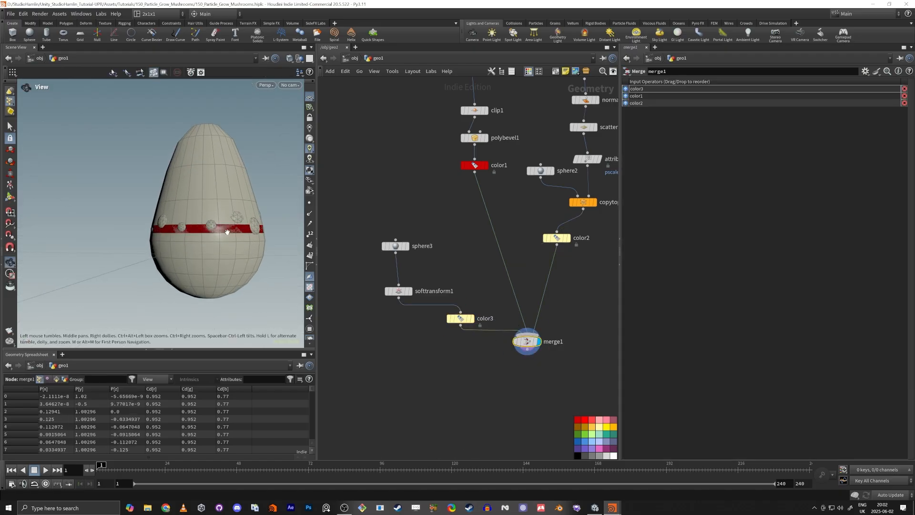
middle_click_drag(227, 230, 235, 222, "alt")
left_click_drag(375, 226, 409, 256)
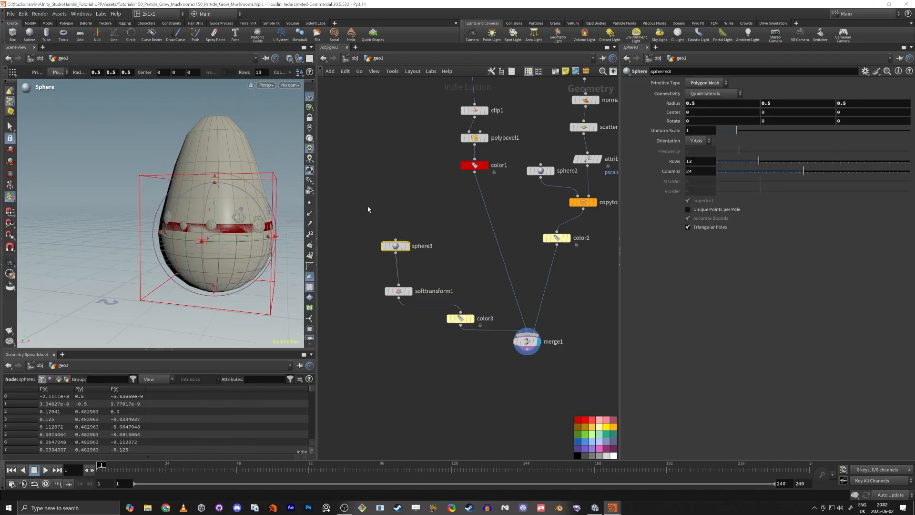
left_click_drag(736, 130, 726, 134)
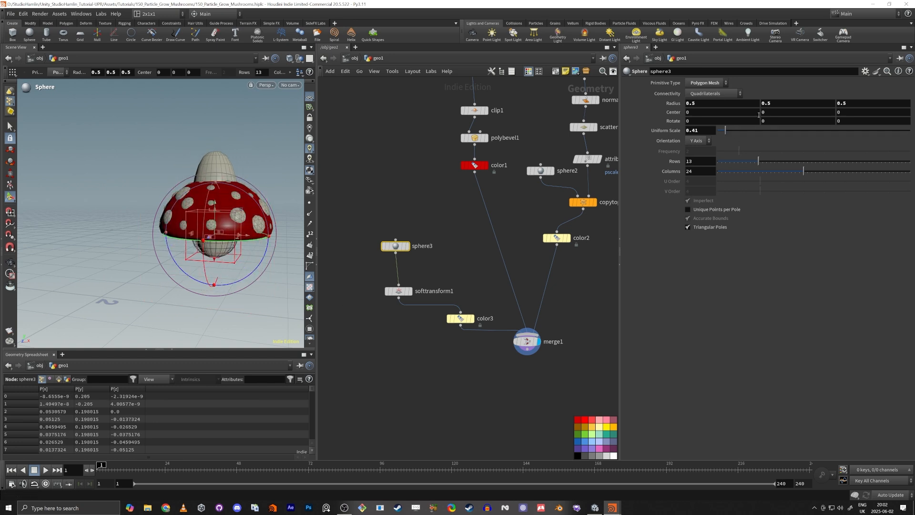
middle_click_drag(774, 111, 677, 145)
left_click_drag(94, 229, 114, 203, "alt")
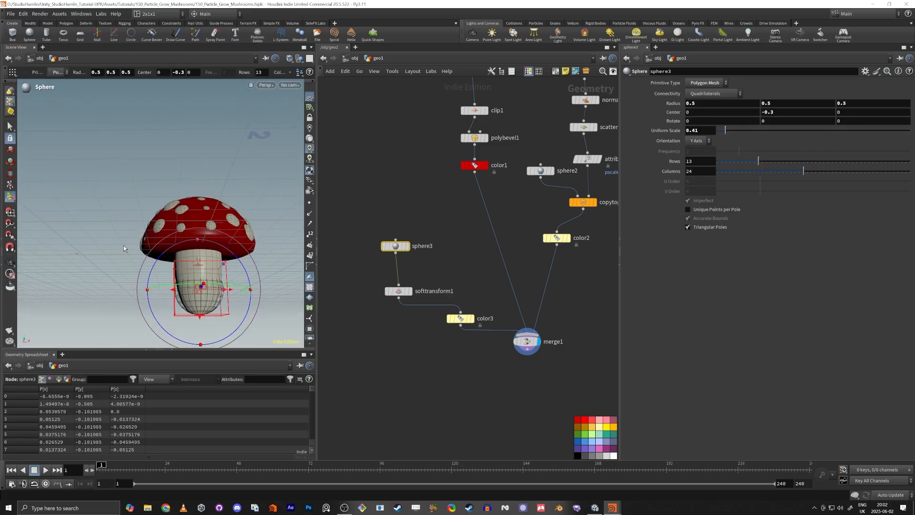
Step: Reduce the stem's Soft Transform radius to 0.178 and the stem sphere's uniform scale to 0.3
left_click(398, 290)
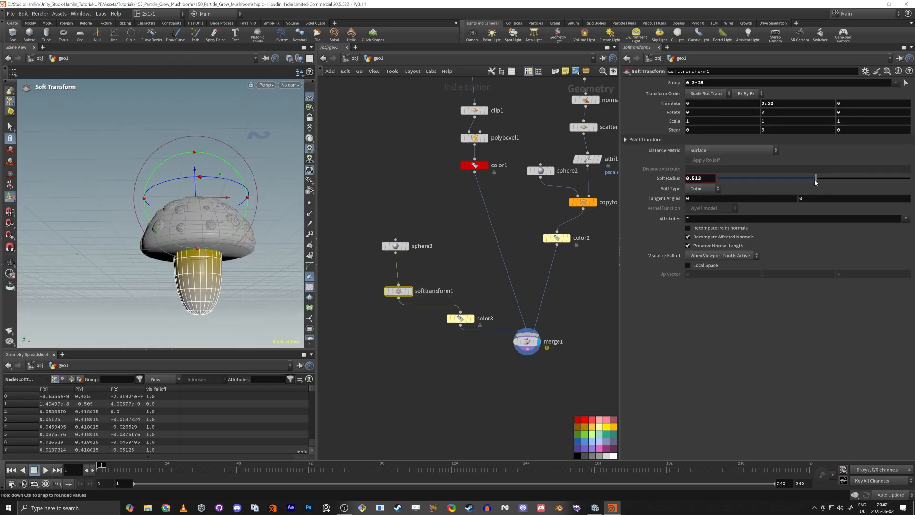
left_click_drag(815, 182, 754, 189)
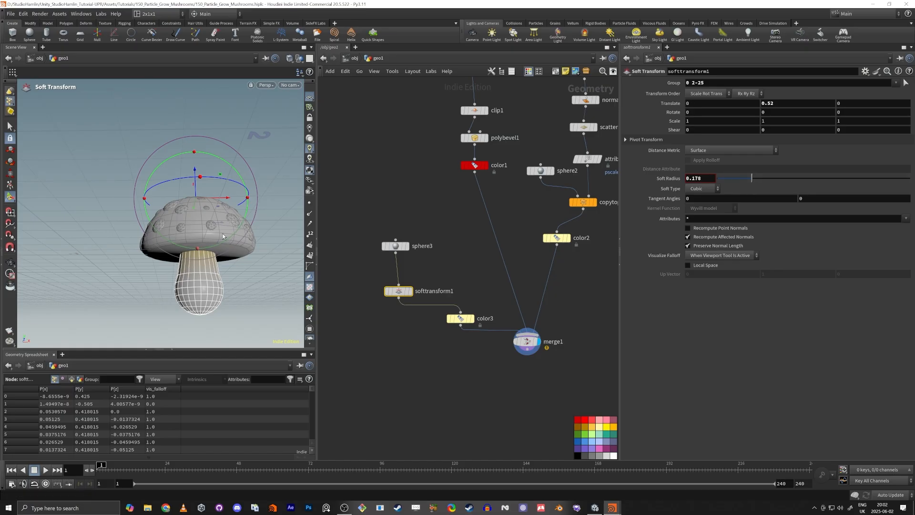
left_click_drag(414, 255, 414, 253)
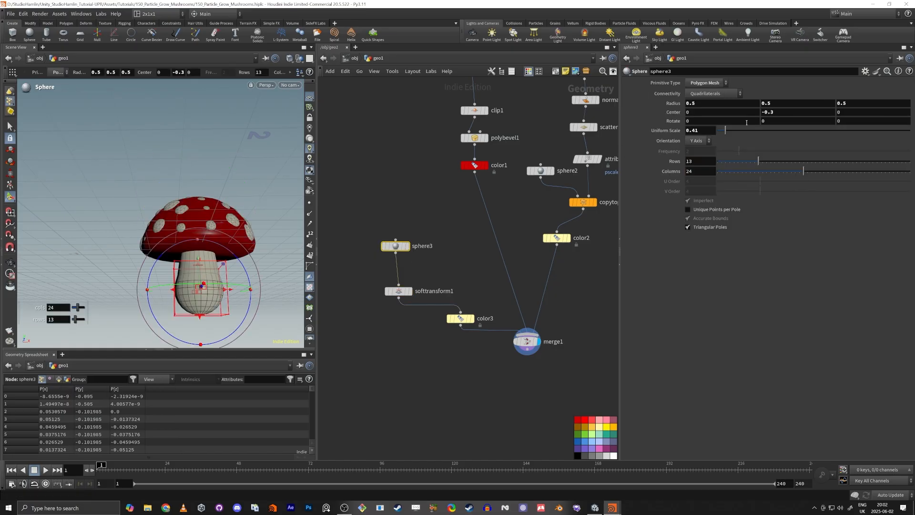
left_click_drag(727, 135, 724, 133)
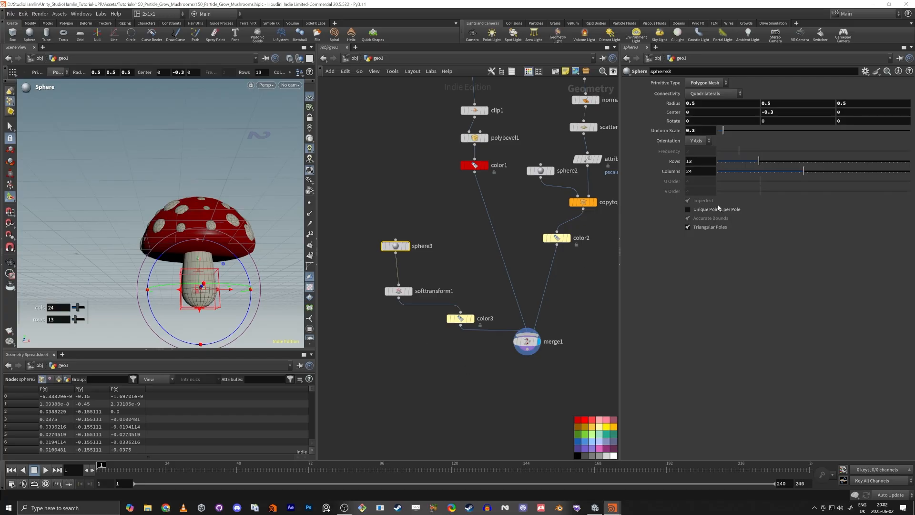
Step: Set the stem sphere's uniform scale to 0.38
left_click_drag(728, 135, 726, 135)
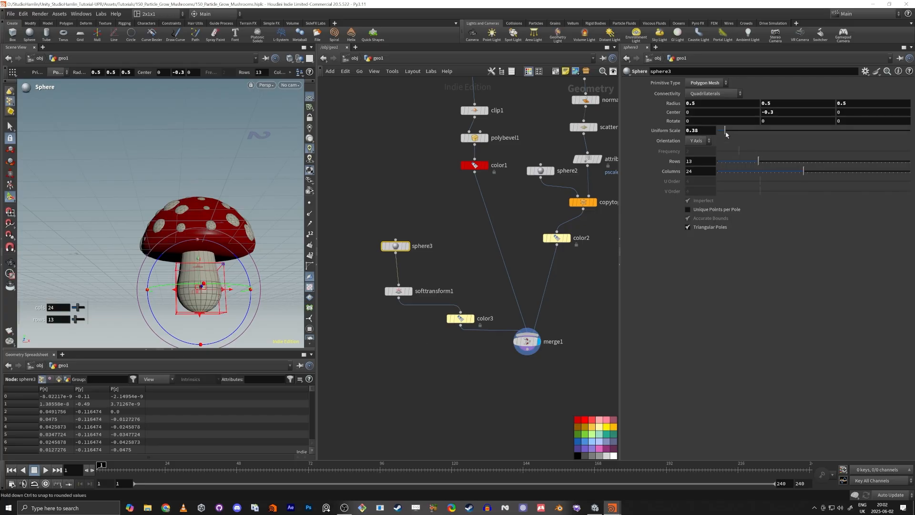
left_click_drag(219, 243, 211, 267, "alt")
Step: Add a Grid node below the stem's Color node, flag it as a template for ground reference, and display the Merge
middle_click_drag(487, 355, 451, 299)
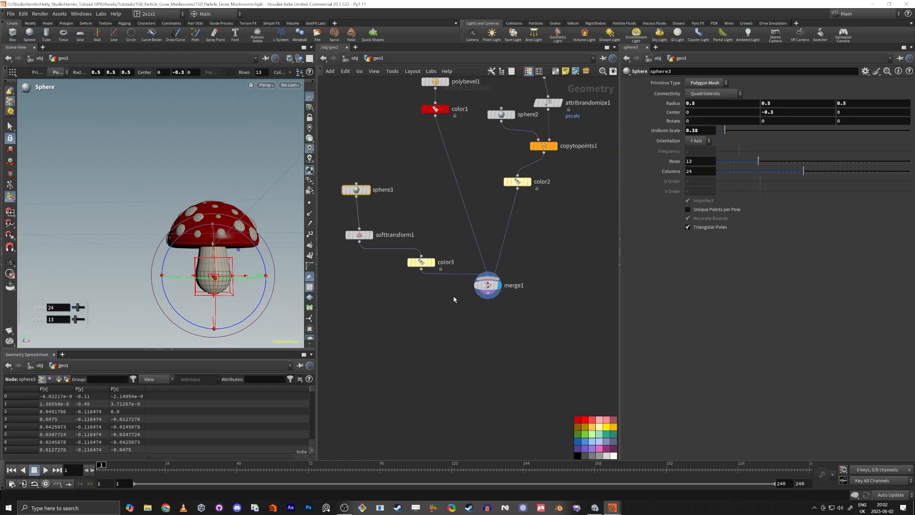
scroll(450, 298, "up", 2)
left_click(409, 324)
key("Tab")
type("grid")
key("Return")
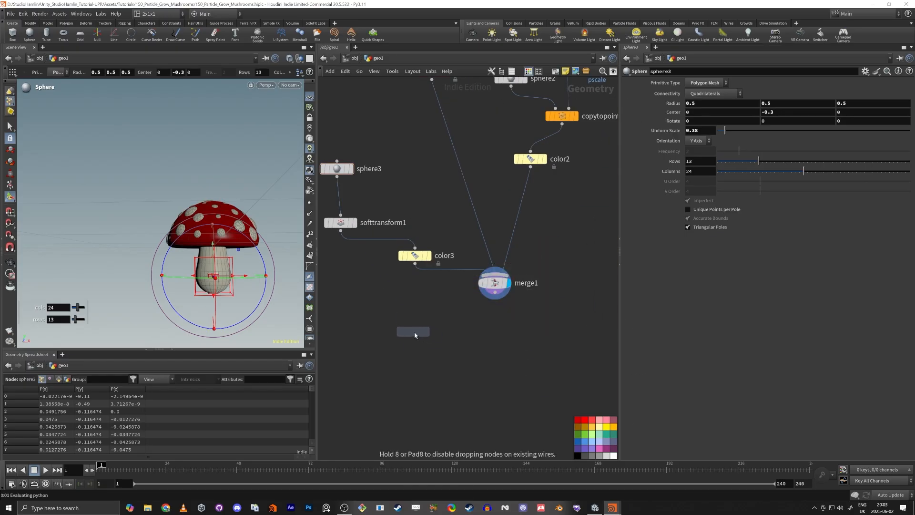
left_click(414, 335)
left_click(438, 335)
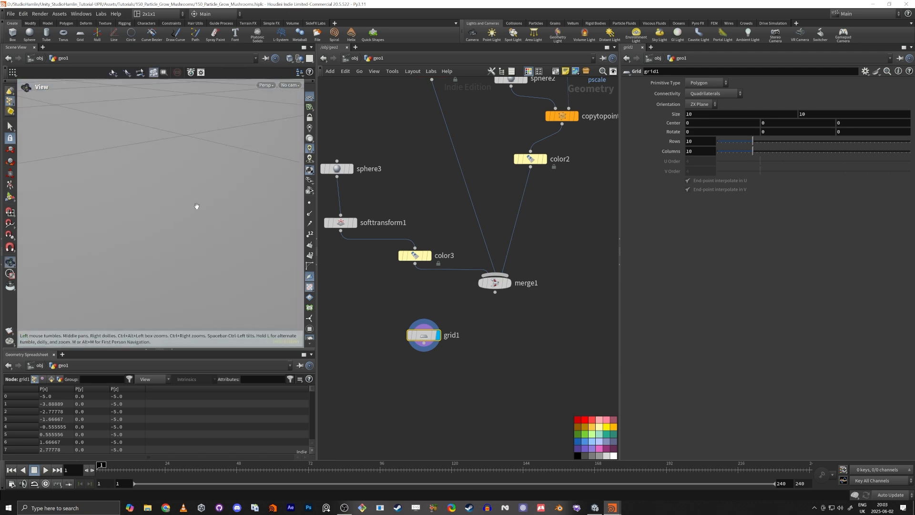
left_click(433, 335)
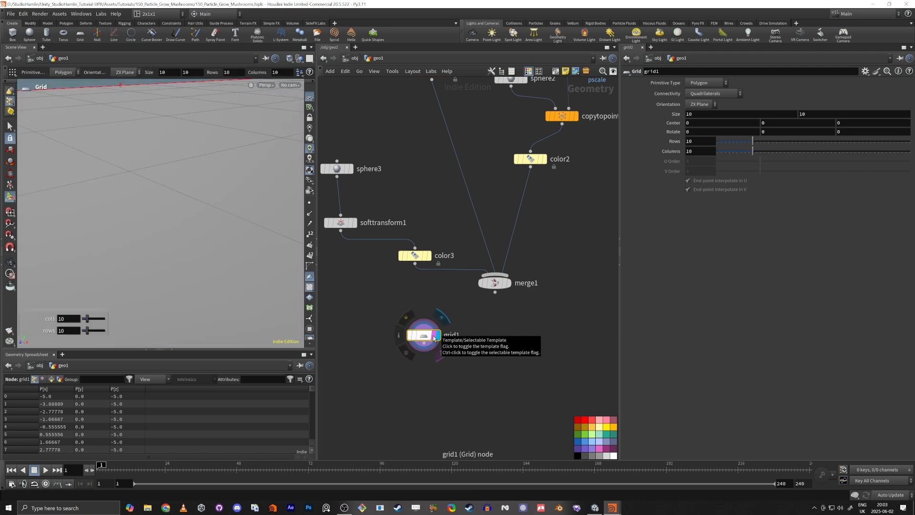
left_click(510, 284)
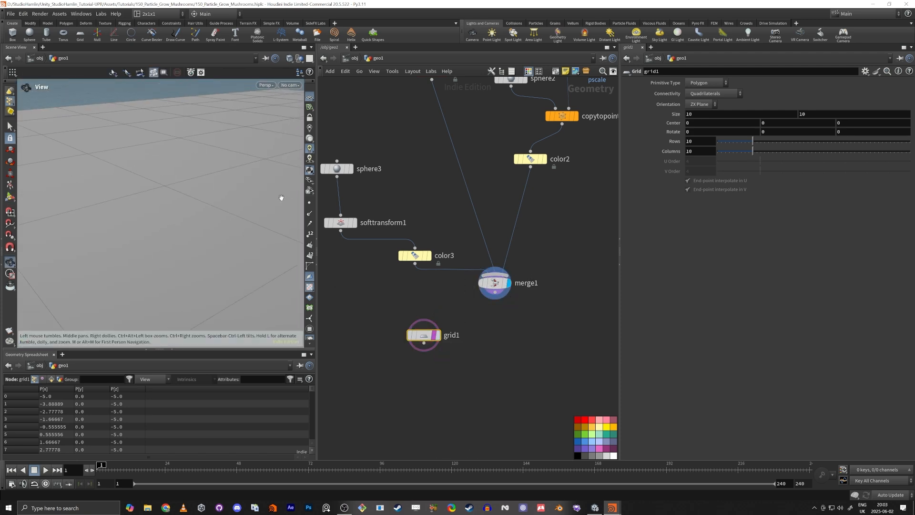
Step: Append a displayed Transform node to the Merge and raise the mushroom by about 0.377 in Y above the grid
key("space+h")
right_click_drag(154, 235, 204, 208)
left_click_drag(204, 208, 237, 123)
right_click_drag(236, 123, 208, 206)
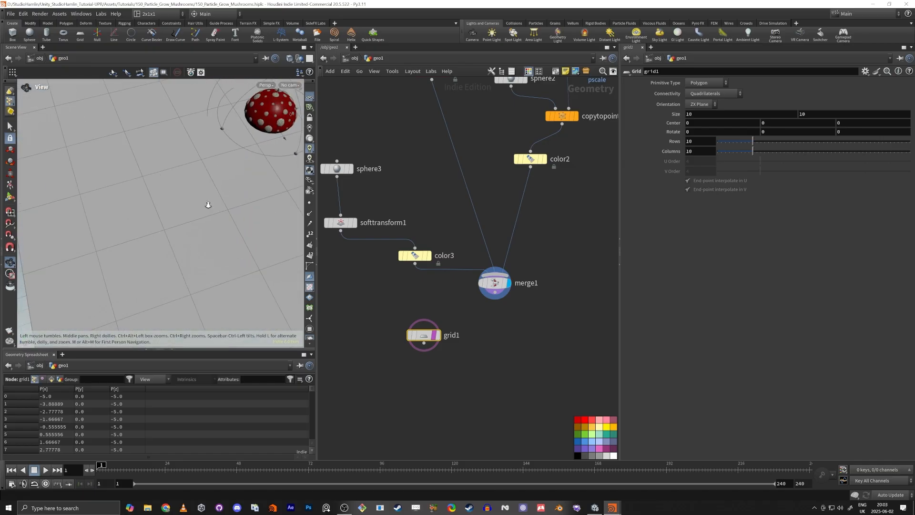
left_click_drag(208, 206, 143, 257)
left_click_drag(496, 293, 499, 333)
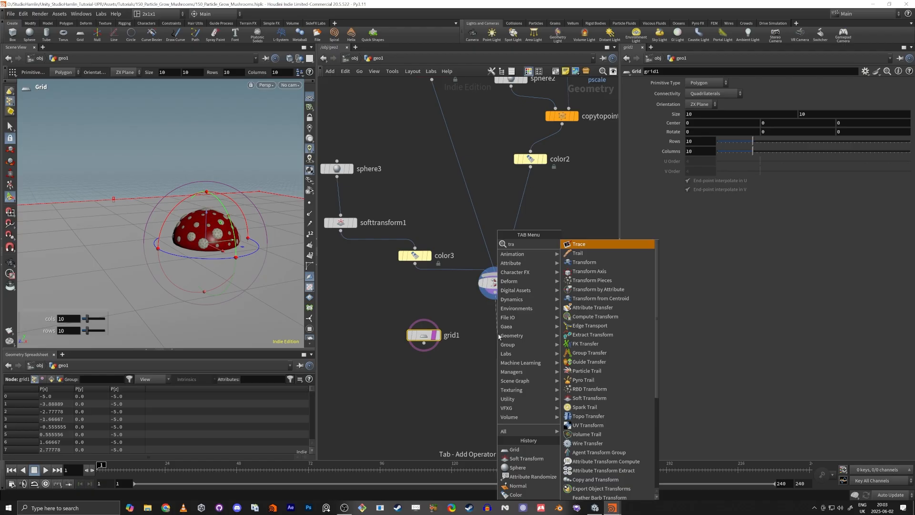
left_click(612, 262)
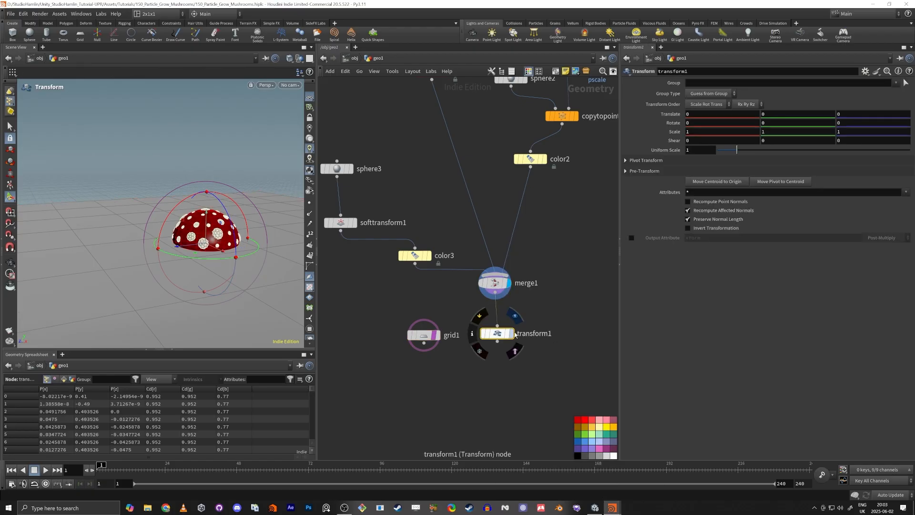
left_click(511, 334)
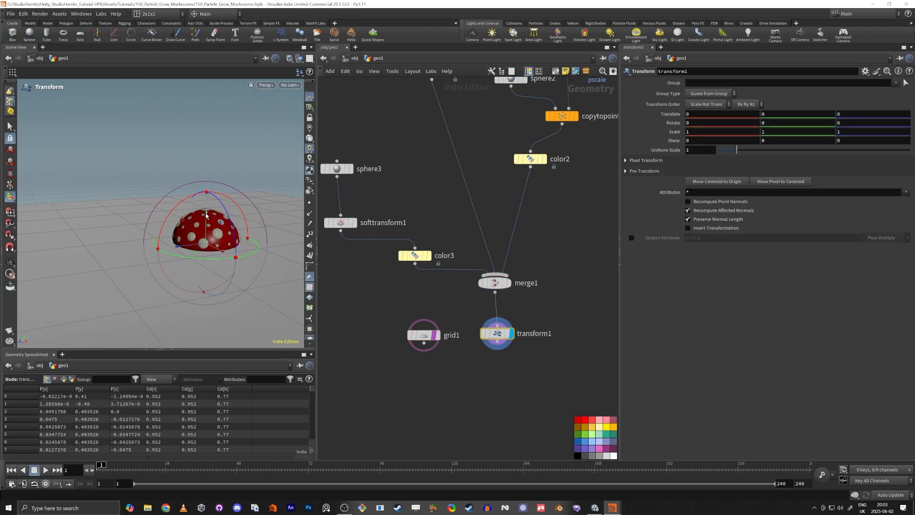
left_click_drag(208, 214, 209, 187)
left_click_drag(236, 243, 221, 261, "alt")
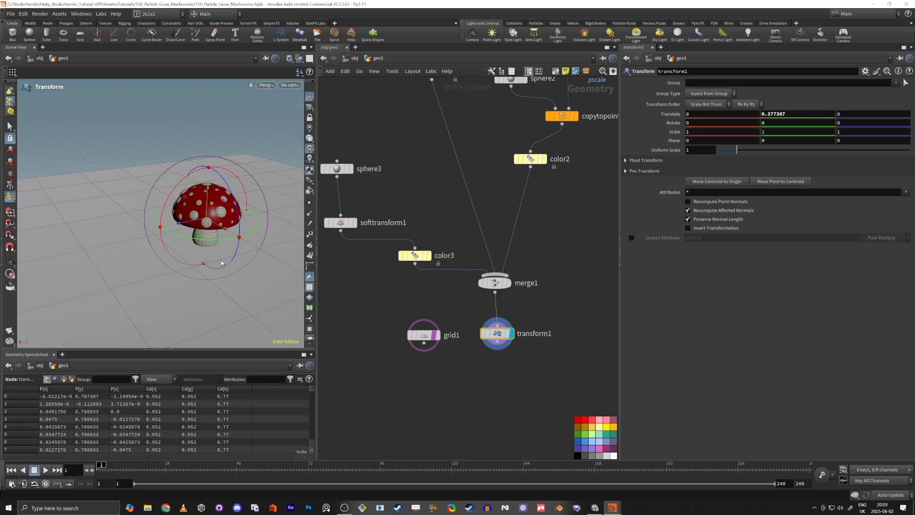
Step: Move the Grid node aside in the network and append a second Transform node below the first one
middle_click_drag(423, 392, 445, 276)
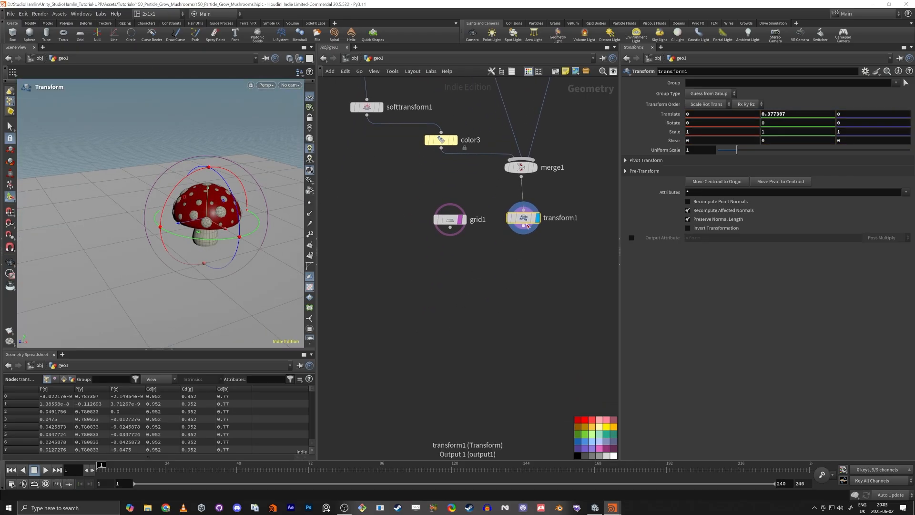
left_click_drag(450, 220, 400, 257)
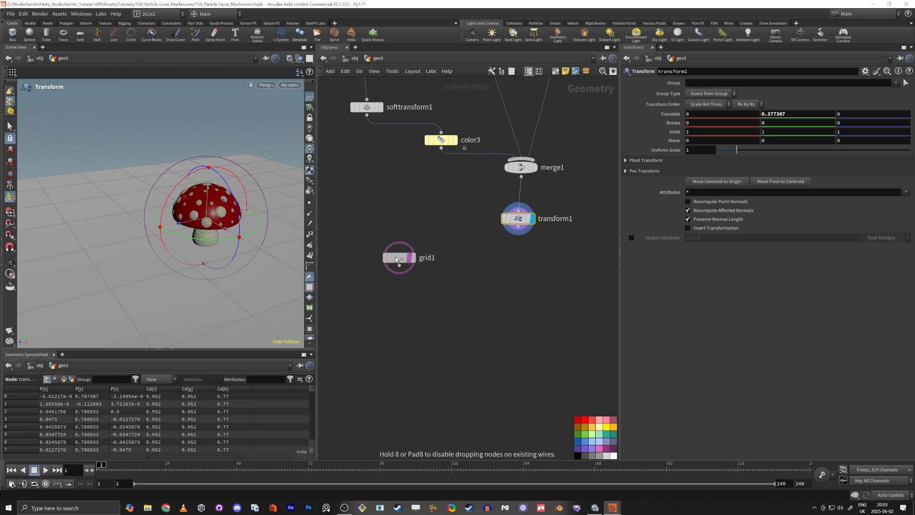
left_click_drag(512, 221, 518, 223)
key("Tab")
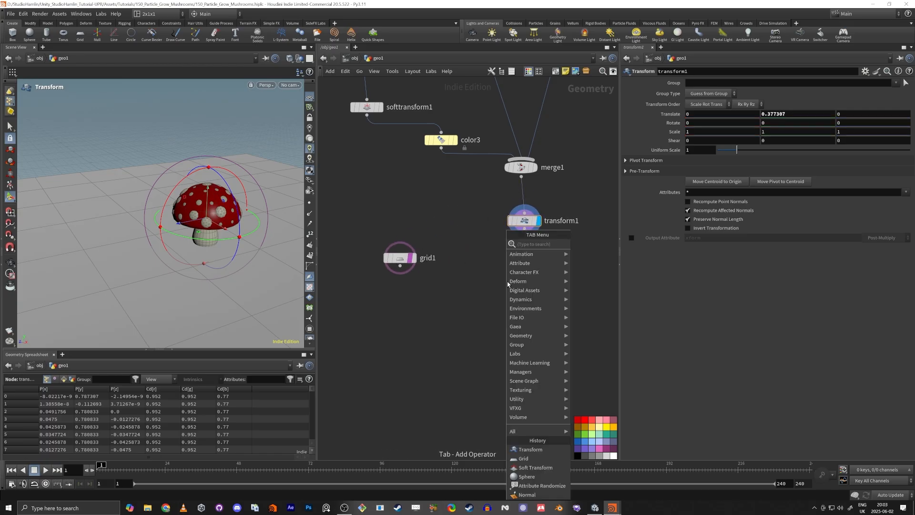
type("trans")
key("Return")
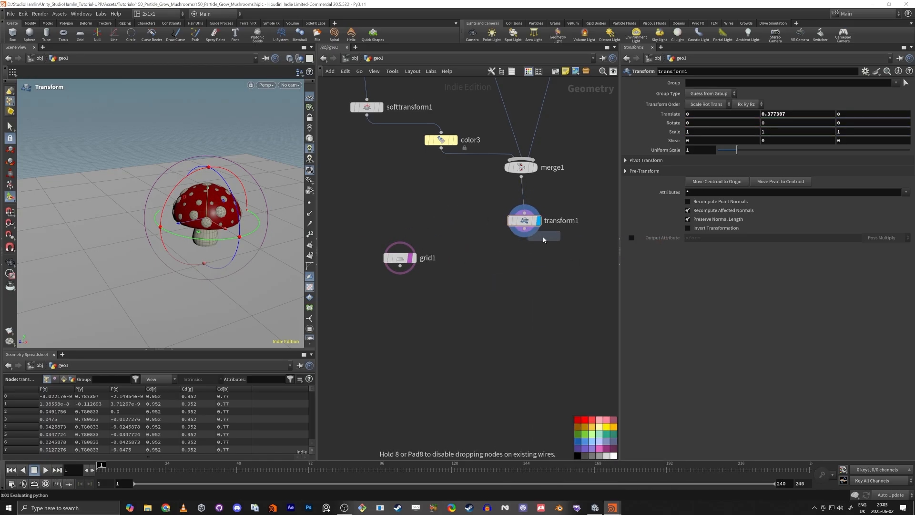
left_click(526, 272)
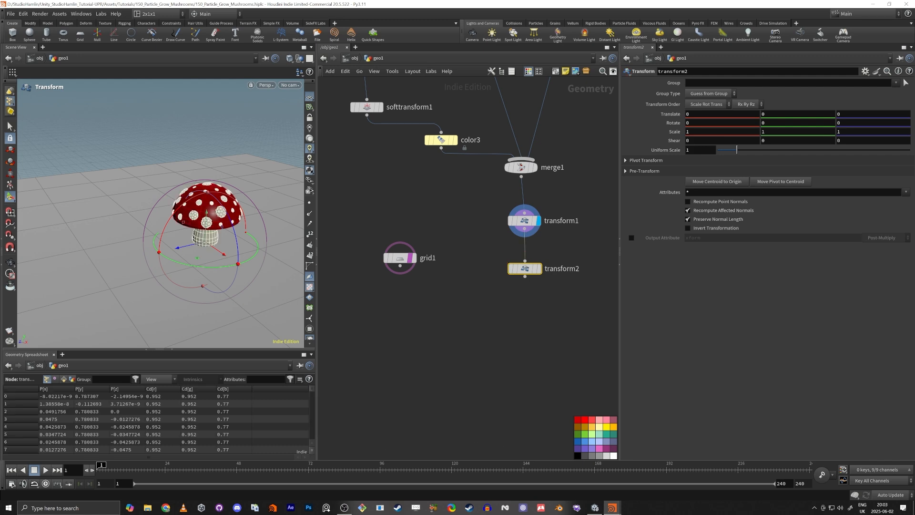
Step: Delete the reference Grid node and rename the second Transform node forward_direction
left_click(529, 298)
middle_click_drag(529, 298, 491, 300)
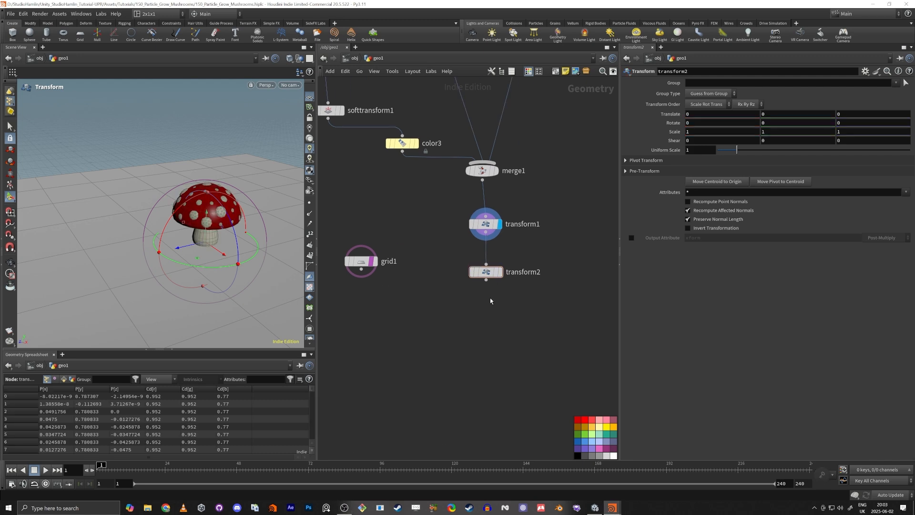
left_click_drag(365, 247, 365, 247)
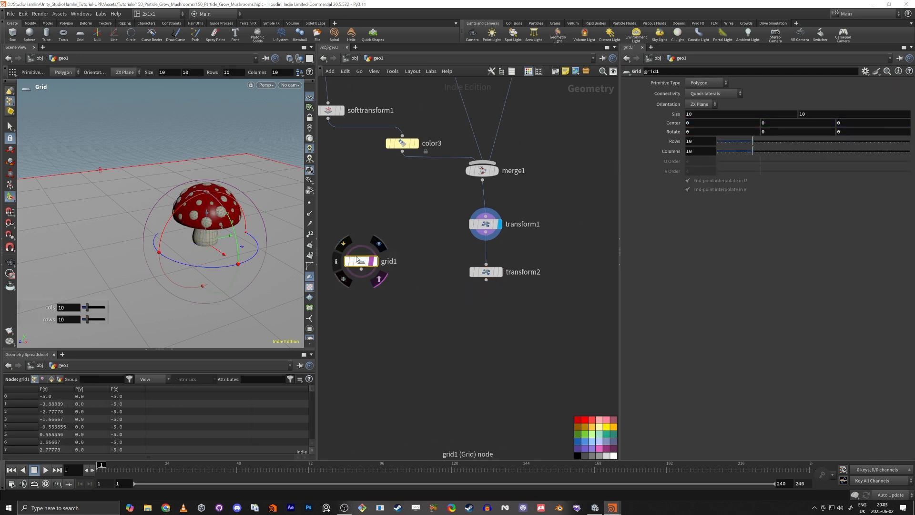
key("Delete")
double_click(540, 272)
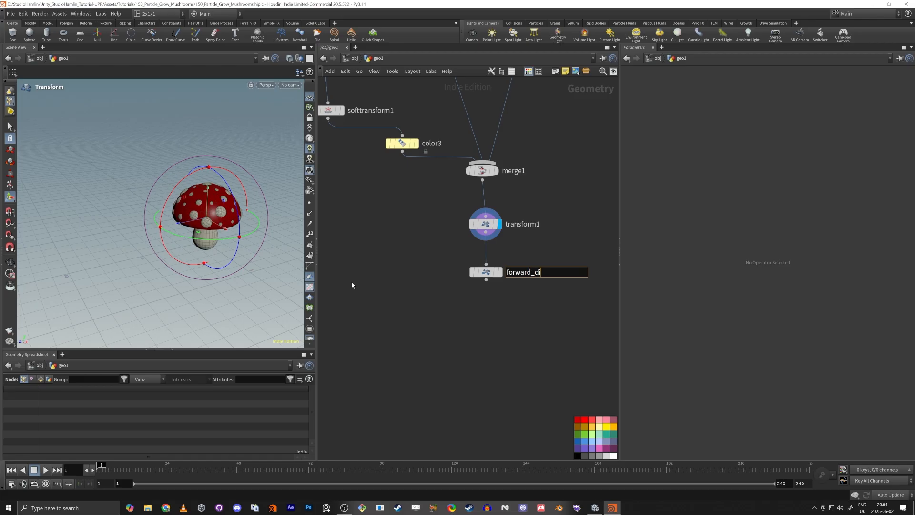
type("forward_direction")
key("Return")
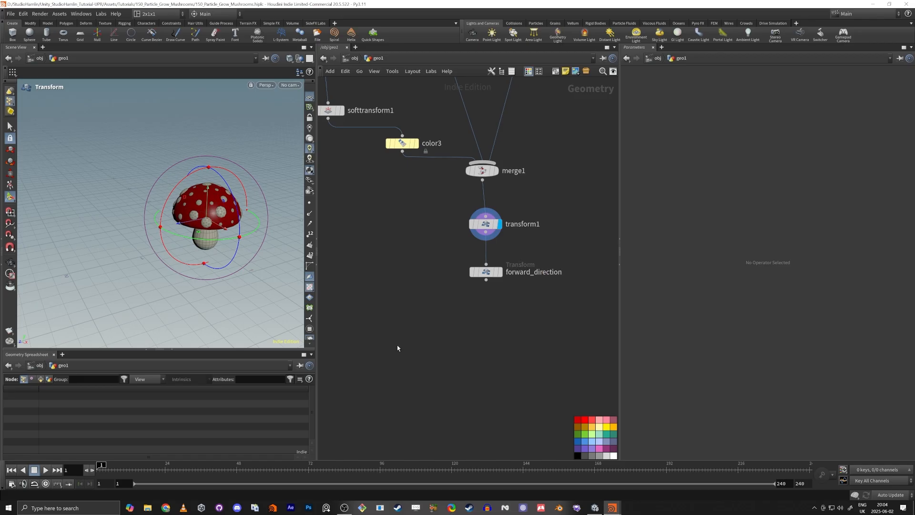
Step: Display the forward_direction Transform and rotate the mushroom 90 degrees around X so its cap points along the forward axis
left_click(498, 272)
left_click(487, 272)
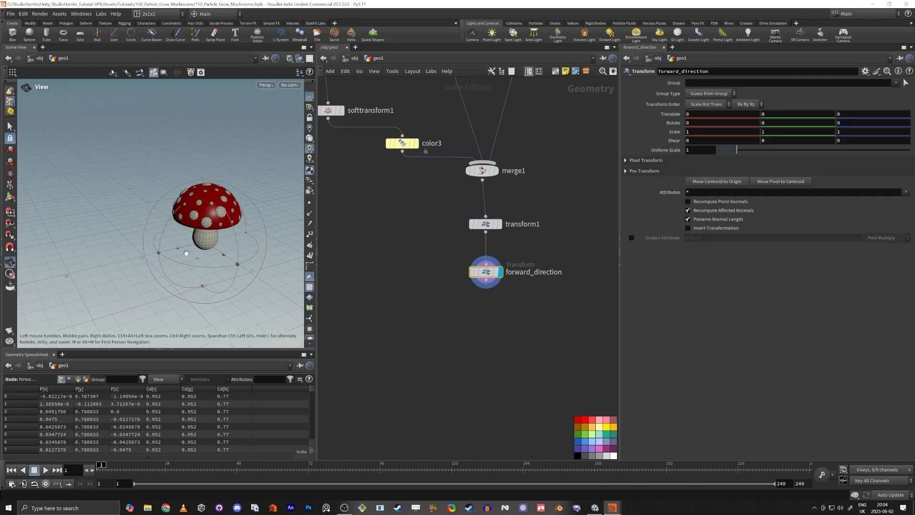
left_click_drag(185, 253, 177, 249, "alt")
right_click_drag(167, 243, 195, 245, "alt")
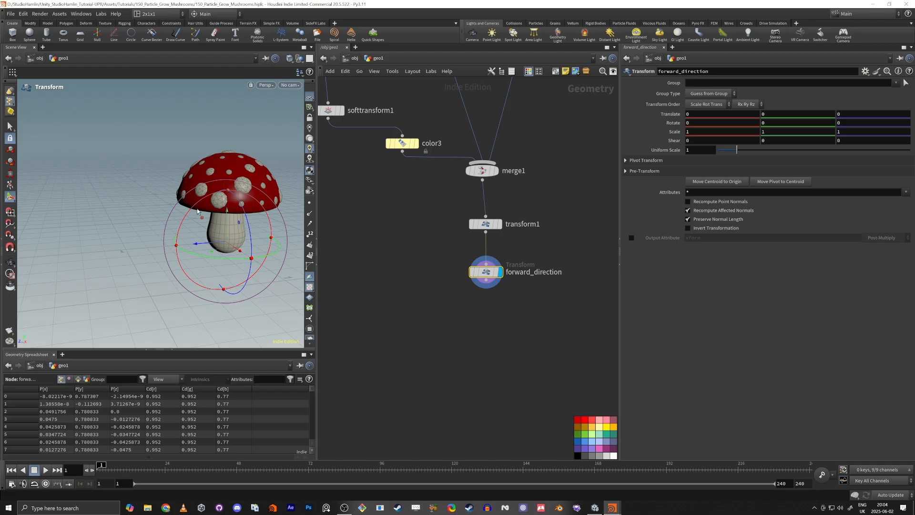
left_click_drag(196, 207, 126, 305)
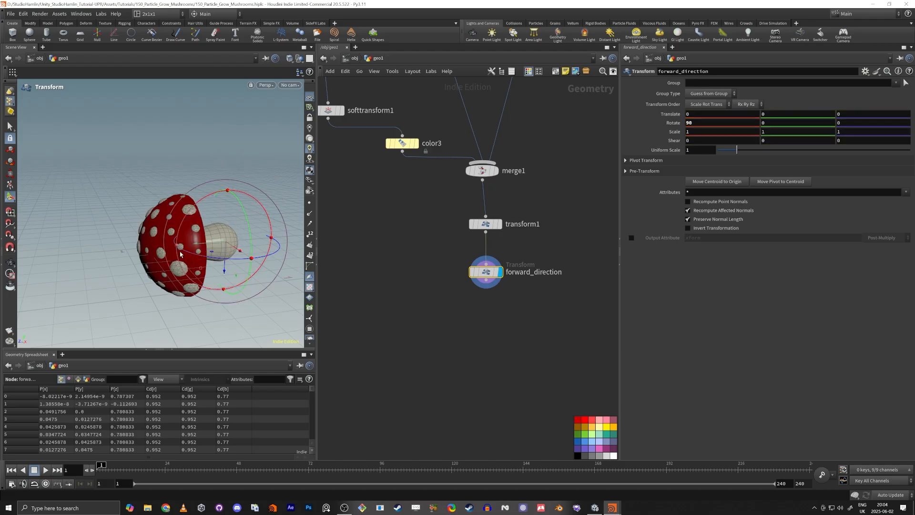
right_click_drag(154, 245, 168, 239, "alt")
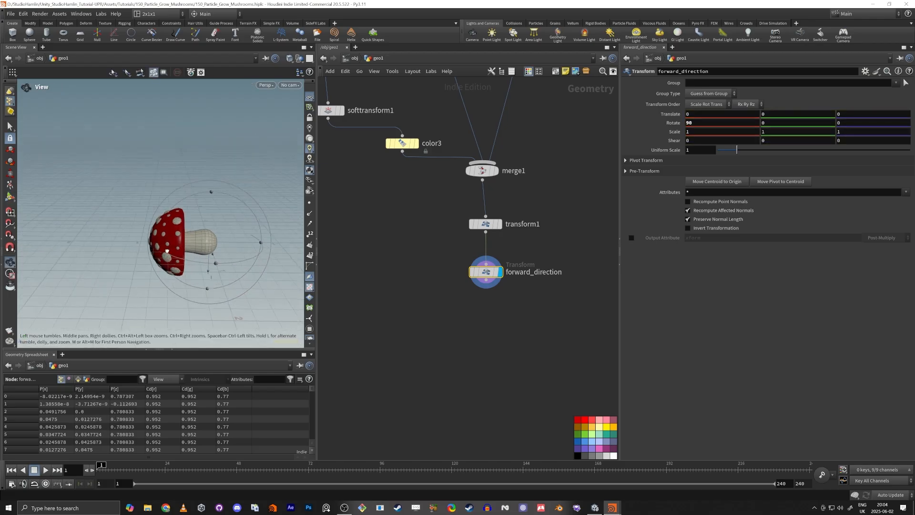
middle_click_drag(167, 239, 201, 214, "alt")
mouse_move(200, 214)
left_mouse_down("alt")
mouse_move(193, 219)
mouse_move(214, 215)
left_mouse_up("alt")
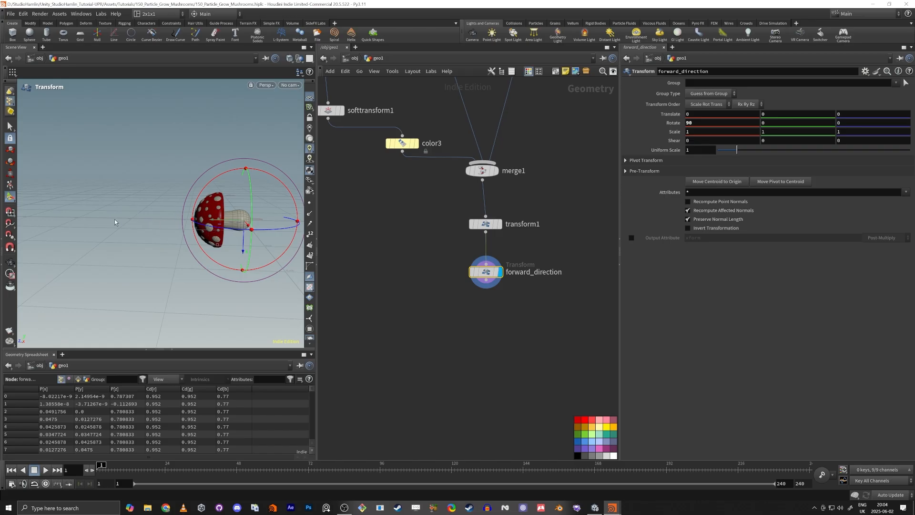
Step: Append a Primitive Wrangle to the forward_direction Transform and rename it mesh_name
middle_click_drag(436, 350, 455, 313)
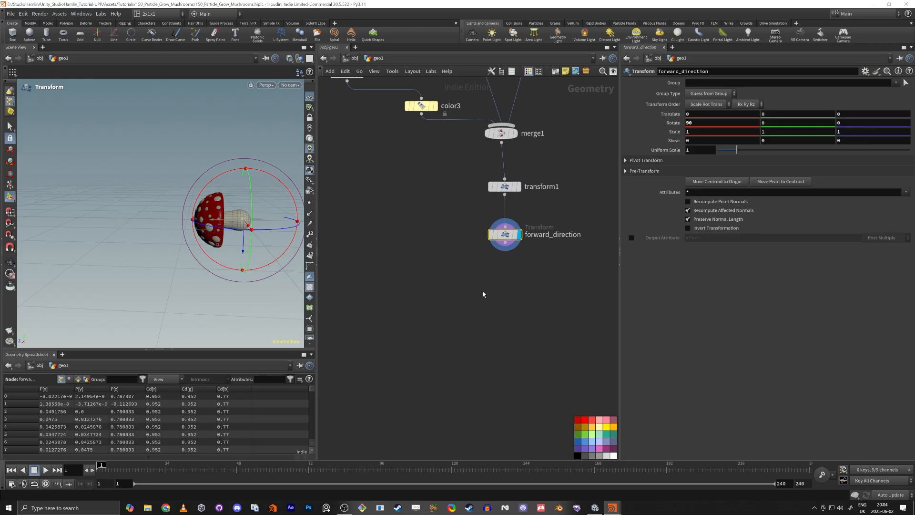
key("space")
mouse_move(287, 223)
left_mouse_down()
mouse_move(256, 225)
mouse_move(281, 224)
left_mouse_up()
key("Tab")
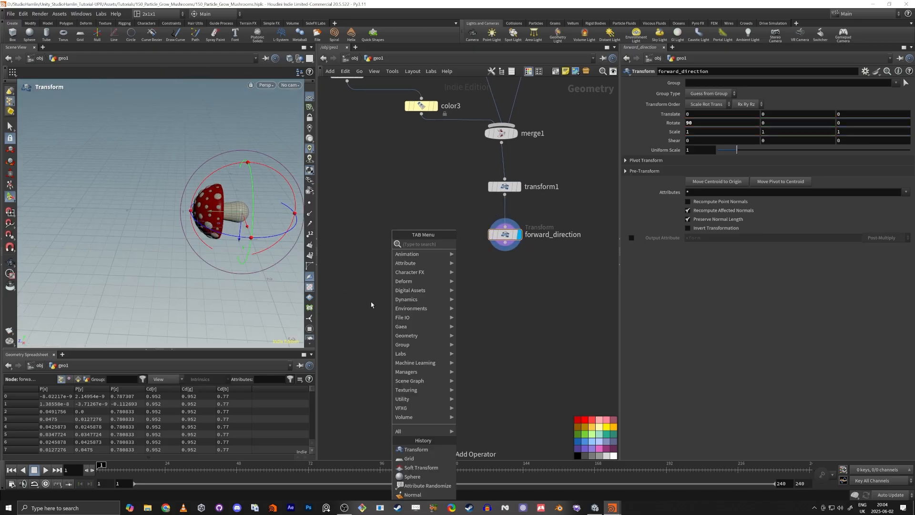
type("wrang pr")
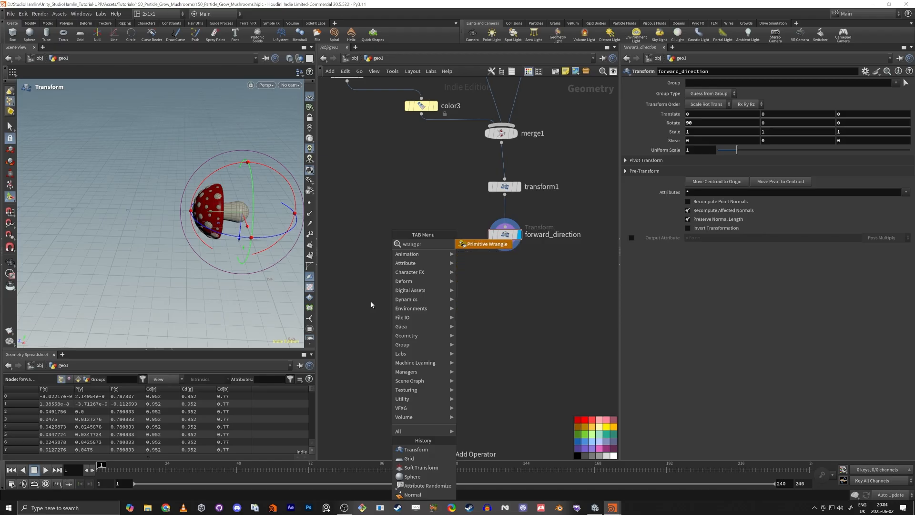
key("Return")
left_click(538, 270)
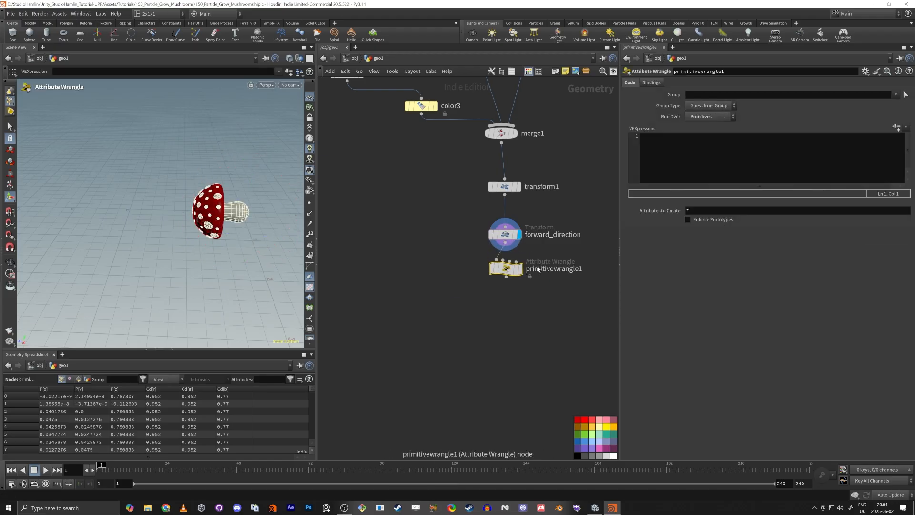
double_click(537, 269)
type("mesh_name")
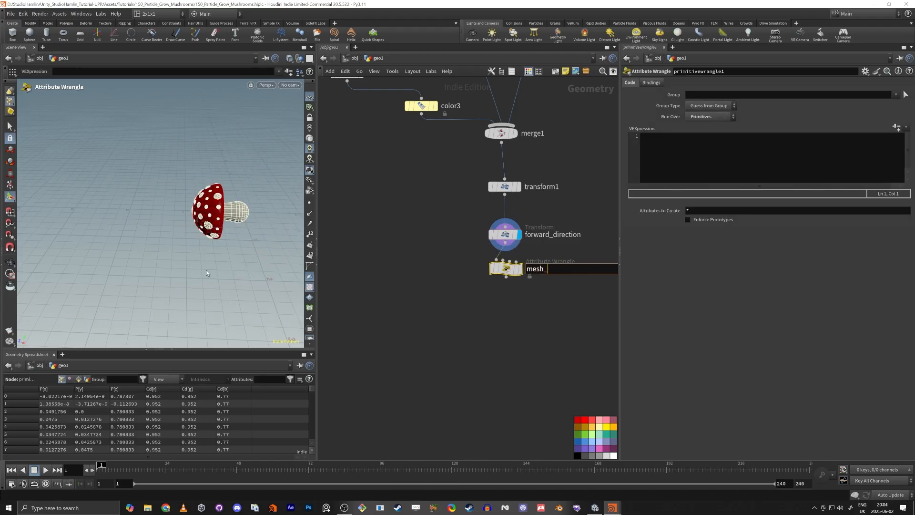
key("Return")
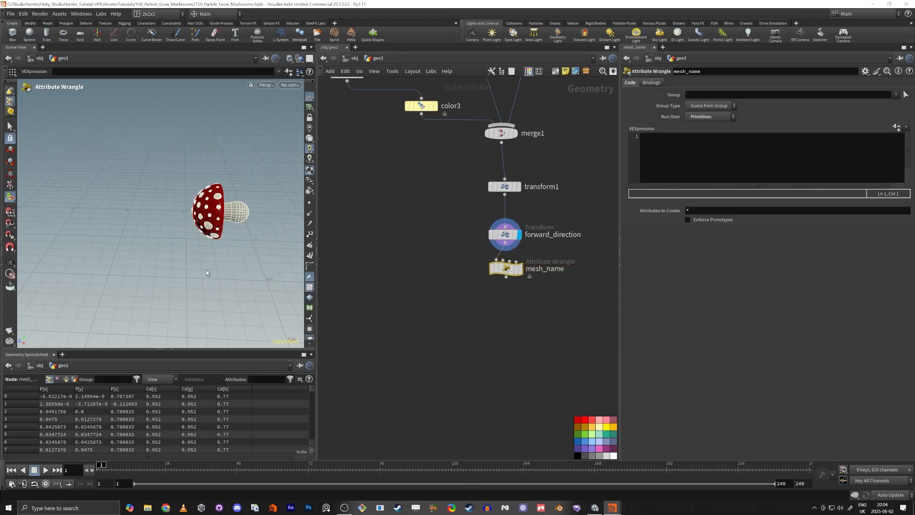
Step: Display the mesh_name wrangle and enter the VEX expression s@name = "mushroom_mesh";
left_click(518, 268)
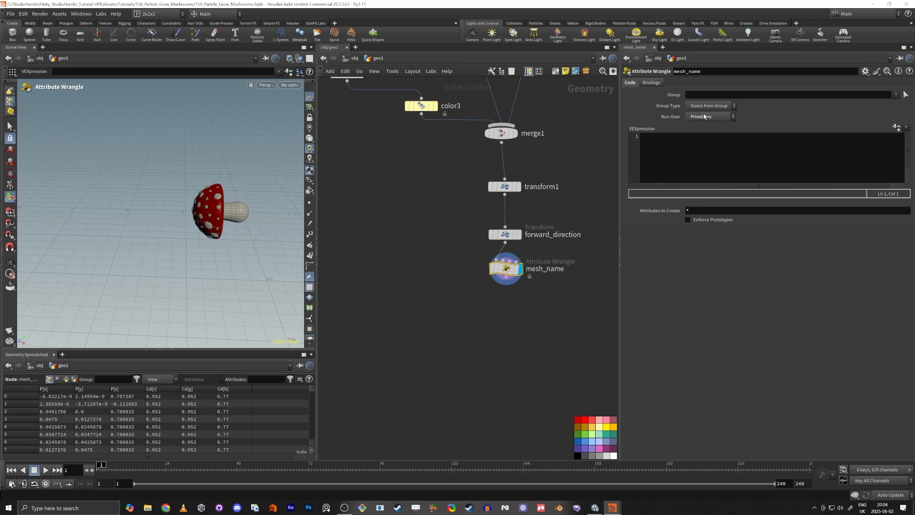
left_click(681, 160)
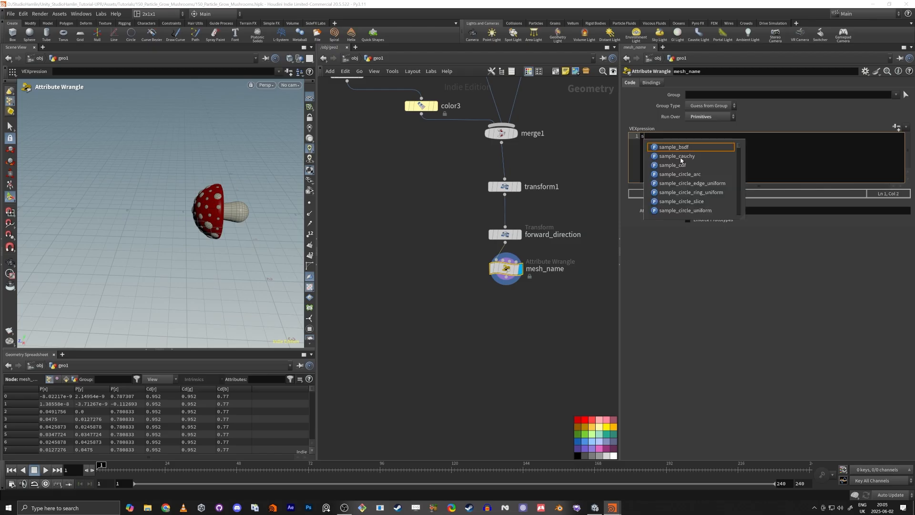
type("2")
type("@")
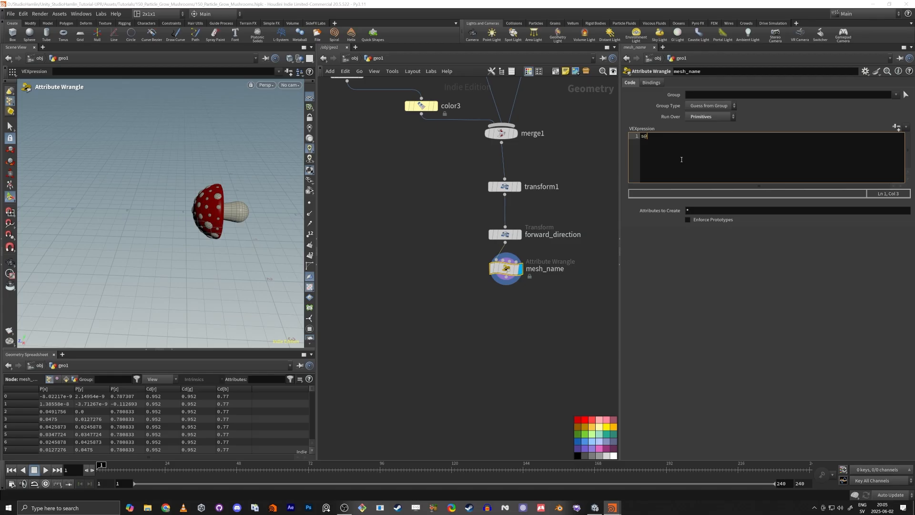
type("name = \"mushroom_mesh\";")
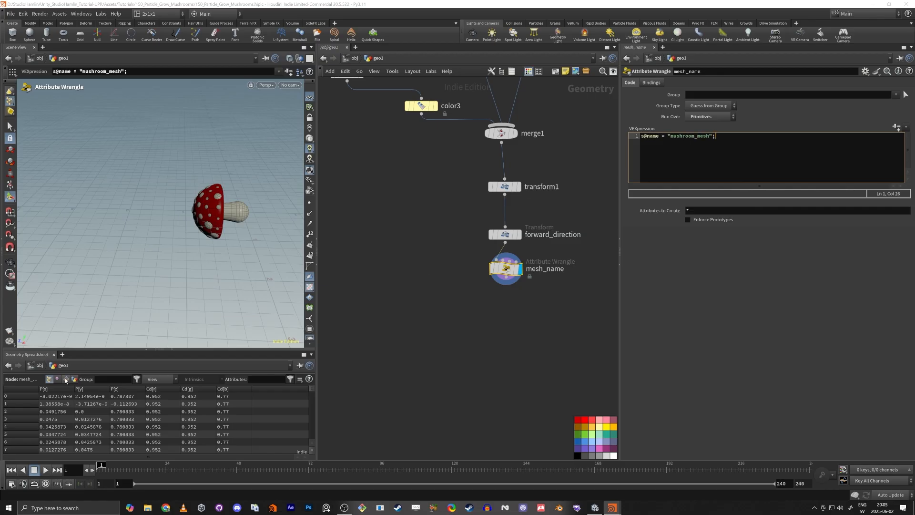
Step: Show the primitive attributes in the geometry spreadsheet and align the nodes from transform1 down to mesh_name in an evenly spaced column
left_click(66, 379)
left_click_drag(74, 389, 173, 389)
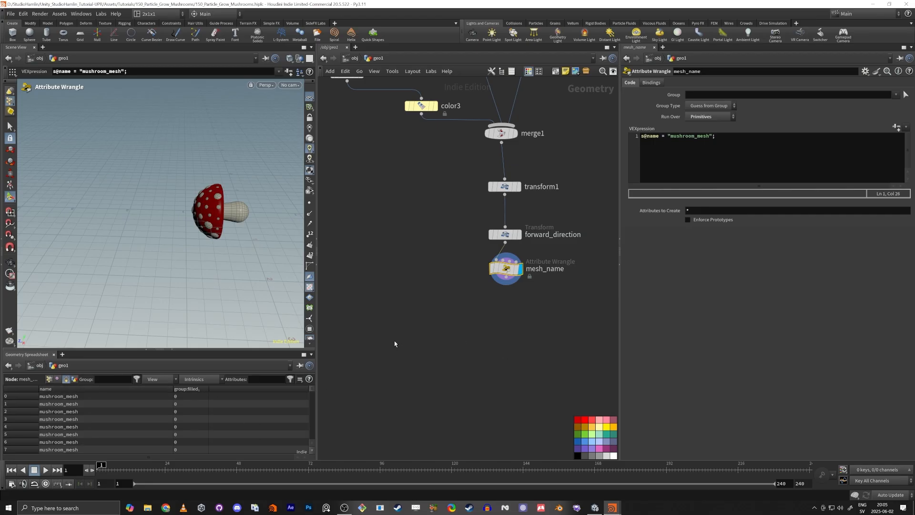
key("a")
left_click_drag(502, 189, 496, 307)
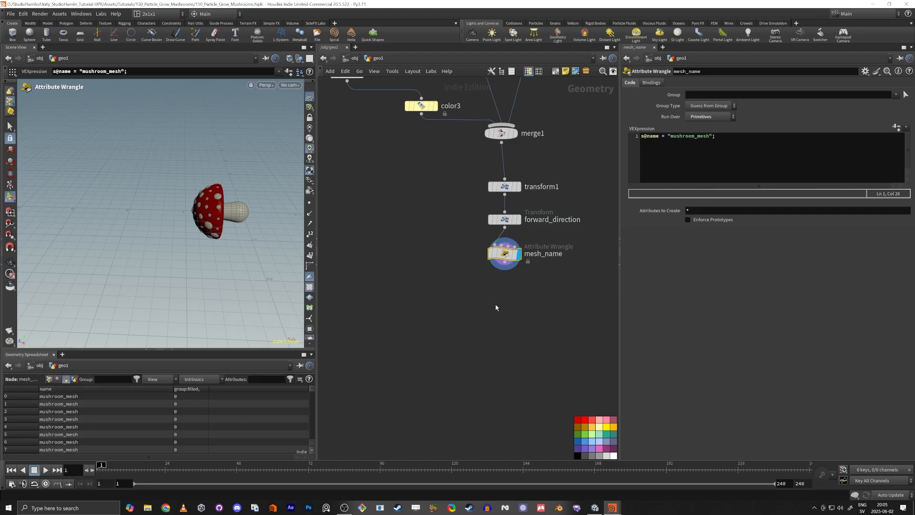
Step: Display transform1 to view the upright mushroom from another angle, and return the display to the mesh_name wrangle
left_click(518, 188)
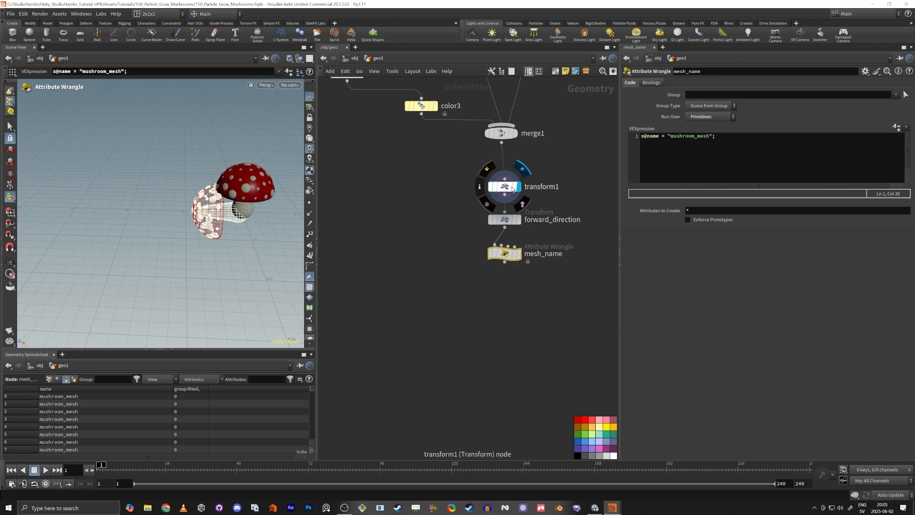
left_click(511, 188)
left_click_drag(257, 238, 220, 233, "alt")
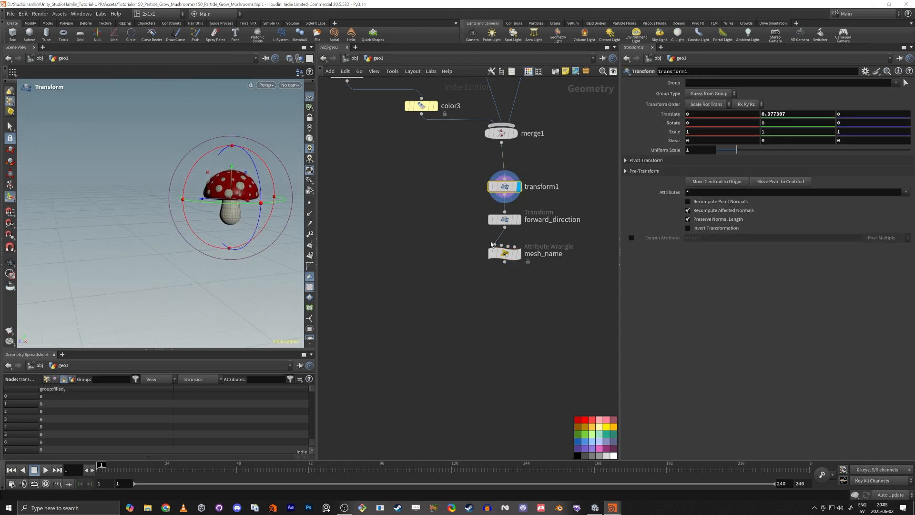
left_click(517, 255)
left_click(509, 255)
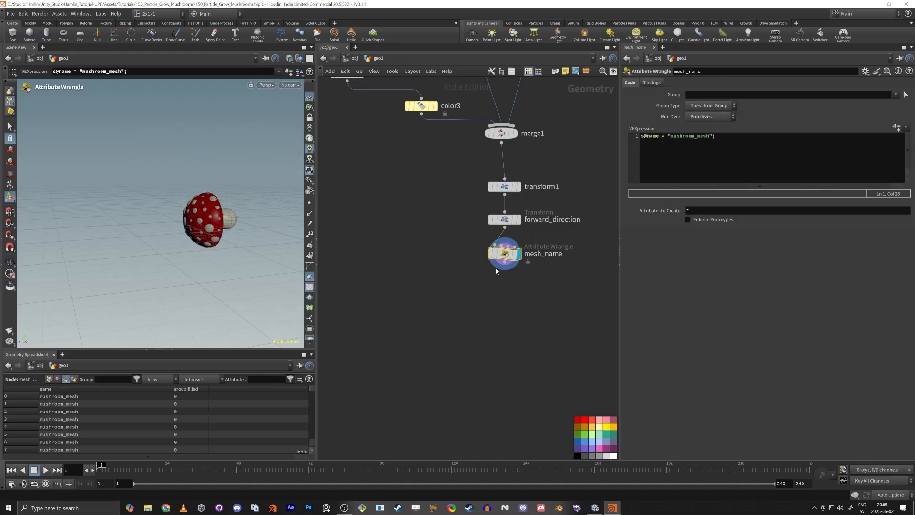
Step: Append a Transform to the mesh_name wrangle, display it and set its uniform scale to 100
key("Tab")
type("tra")
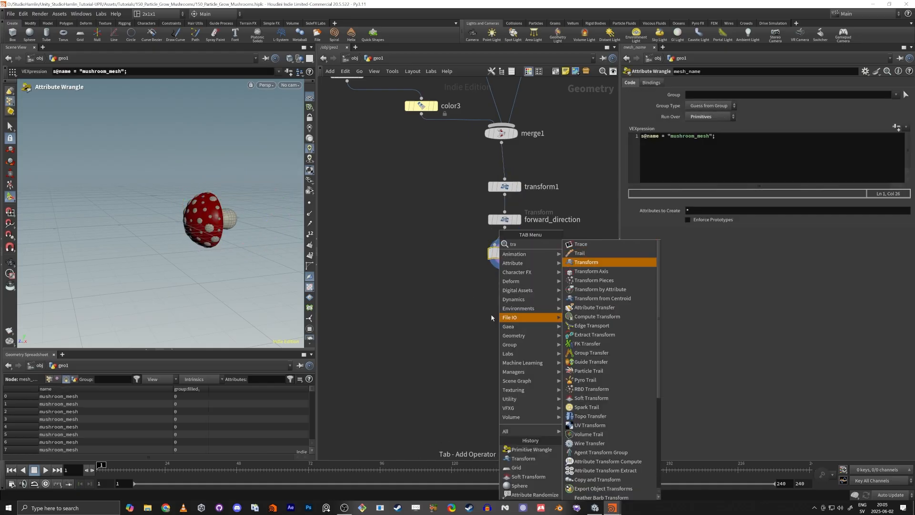
key("Return")
left_click(500, 315)
left_click(515, 316)
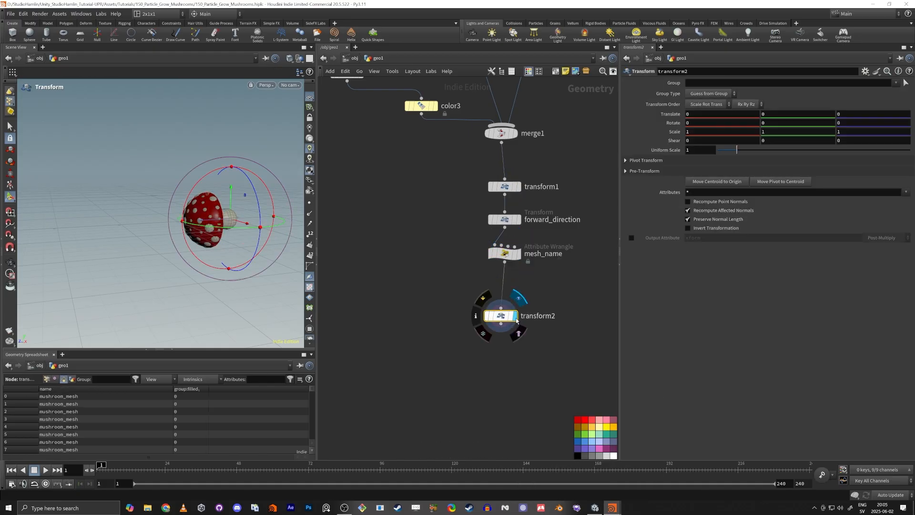
left_click(703, 149)
type("100")
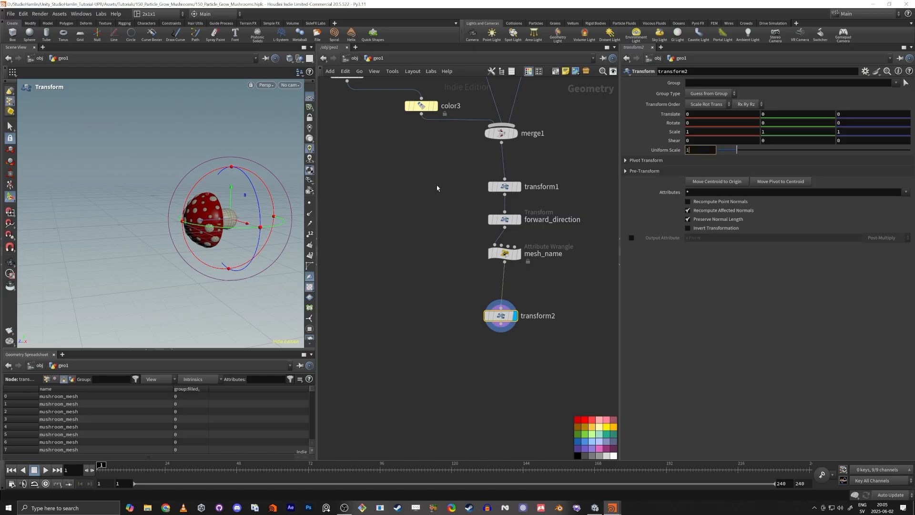
key("Return")
left_click(428, 247)
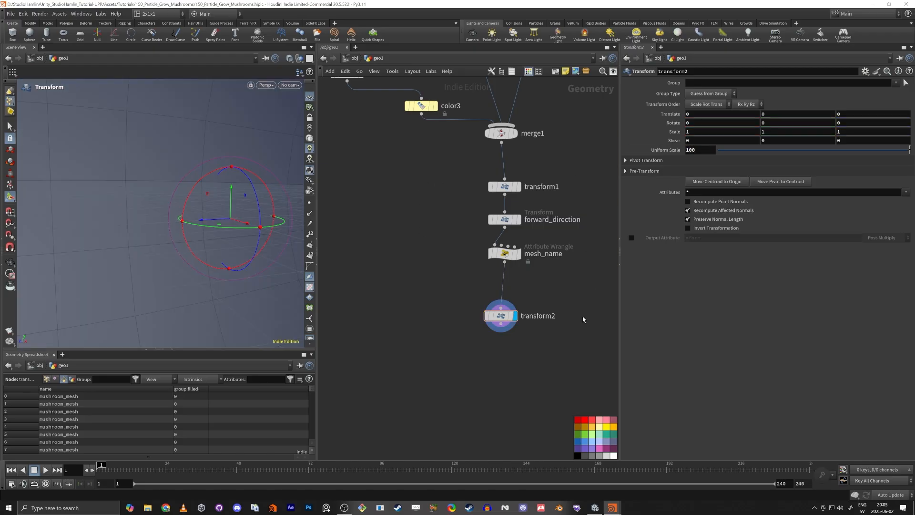
Step: Append a ROP FBX Output node to the new scaling Transform
left_click(501, 315)
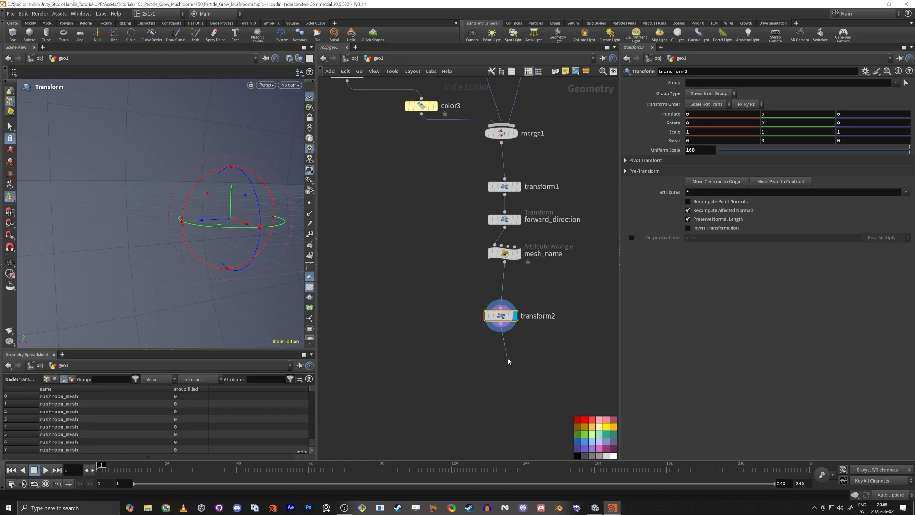
key("Tab")
type("rop f")
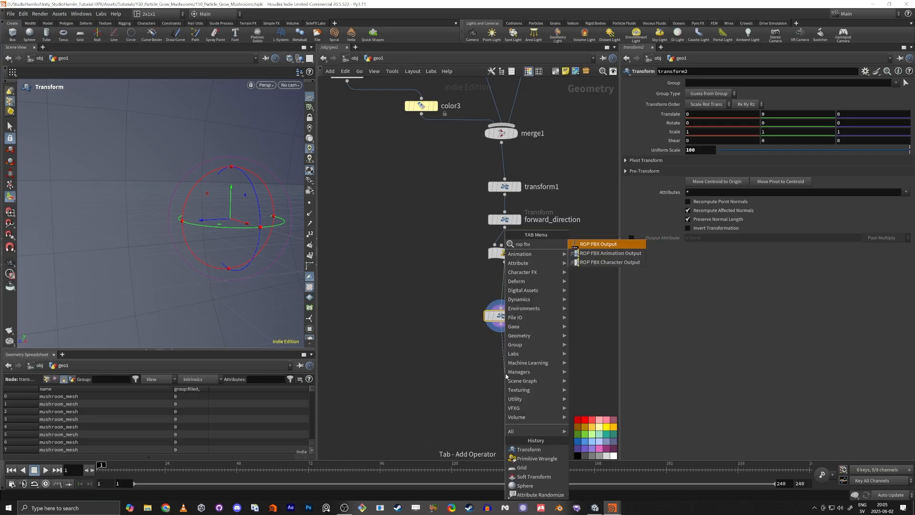
type("bx")
key("Return")
left_click(506, 376)
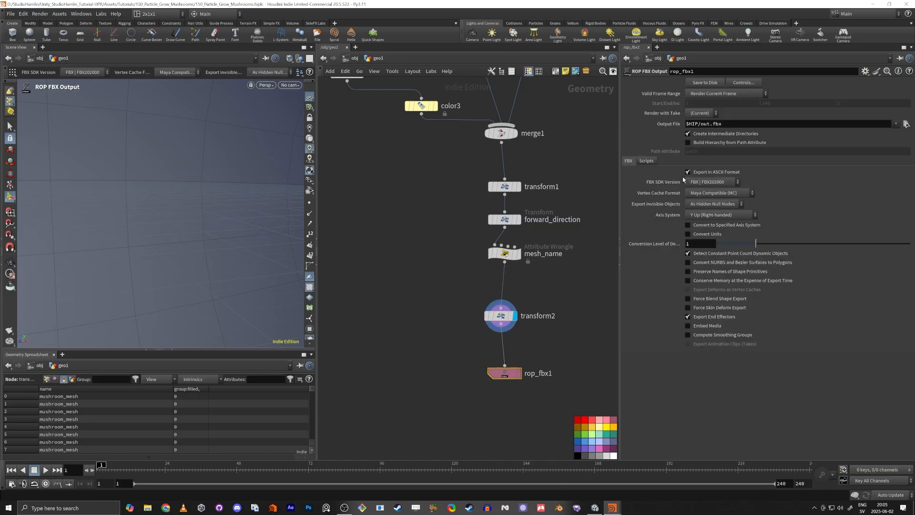
Step: Set the ROP FBX output file to $HIP/mushroom.fbx and save the mesh to disk
left_click(710, 124)
key("BackSpace")
key("BackSpace")
key("BackSpace")
type("mushroo")
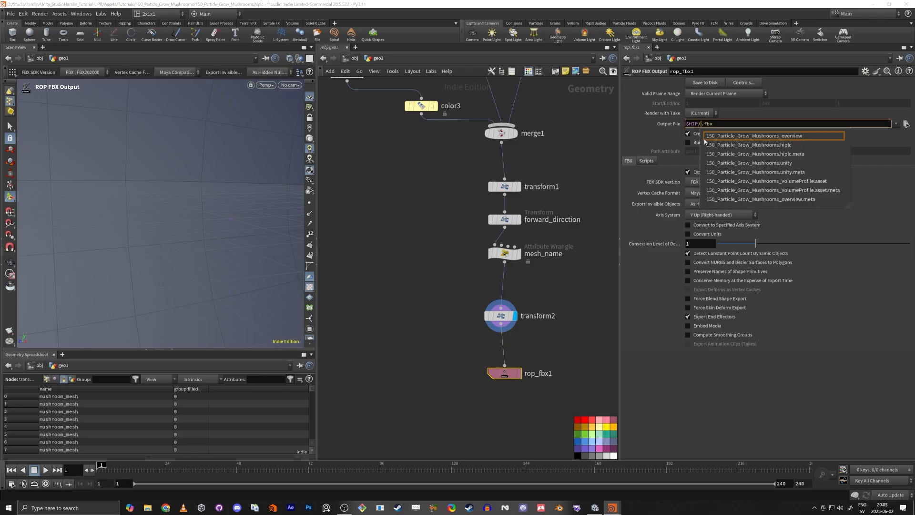
type("m")
key("Return")
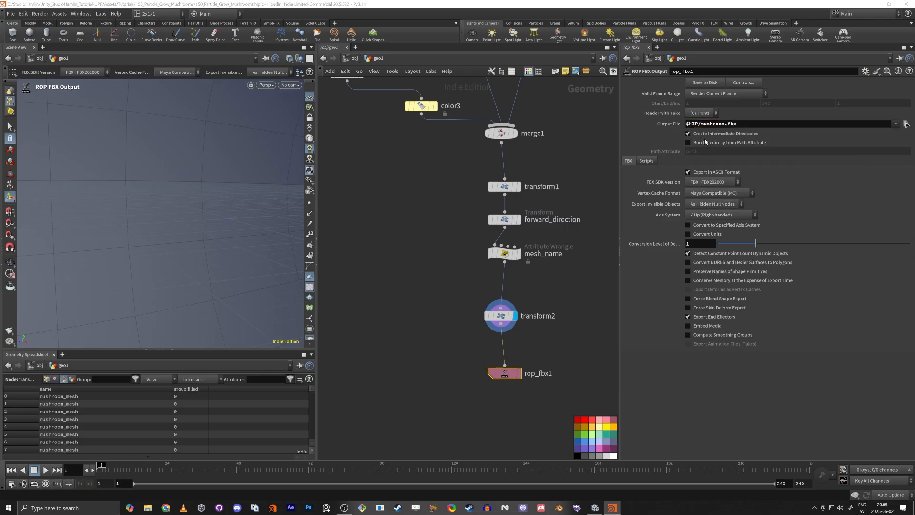
double_click(699, 124)
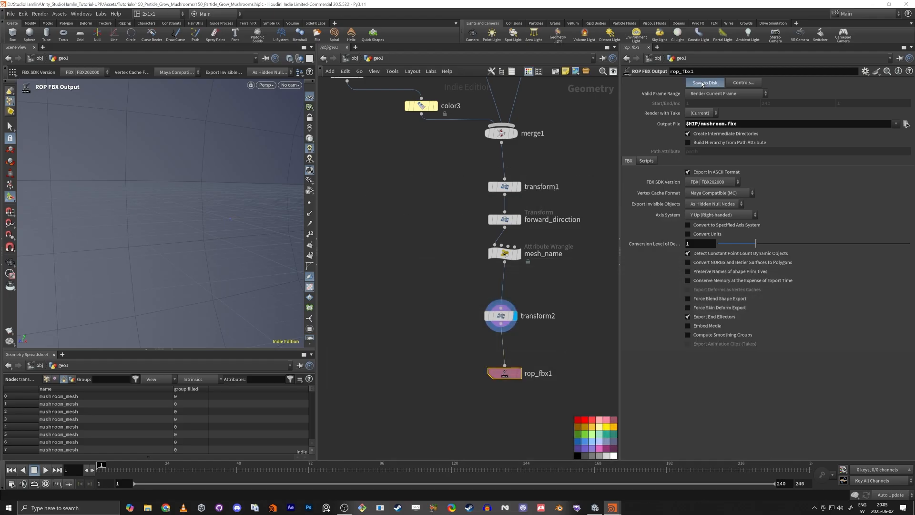
Step: Switch to Unity and add the imported mushroom model to the 150_Particle_Grow_Mushrooms scene hierarchy
key("alt+Tab")
key("alt+Tab")
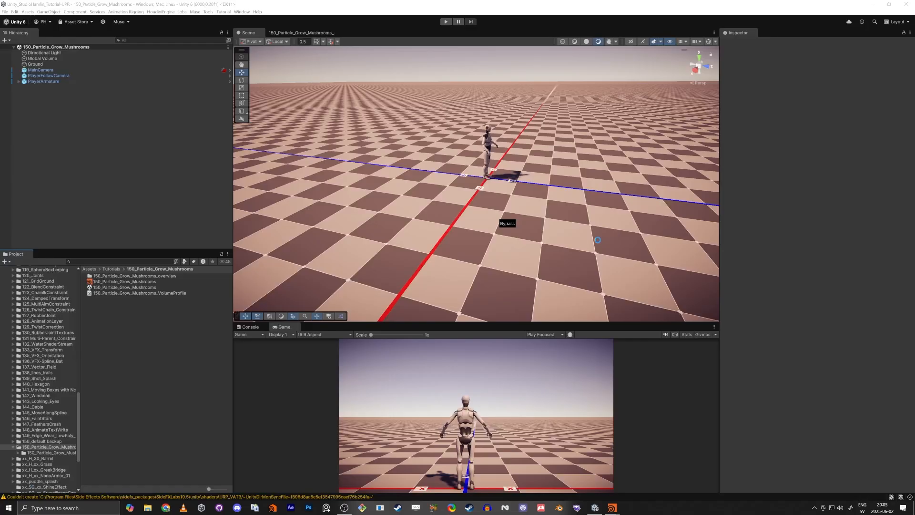
left_click_drag(101, 300, 114, 181)
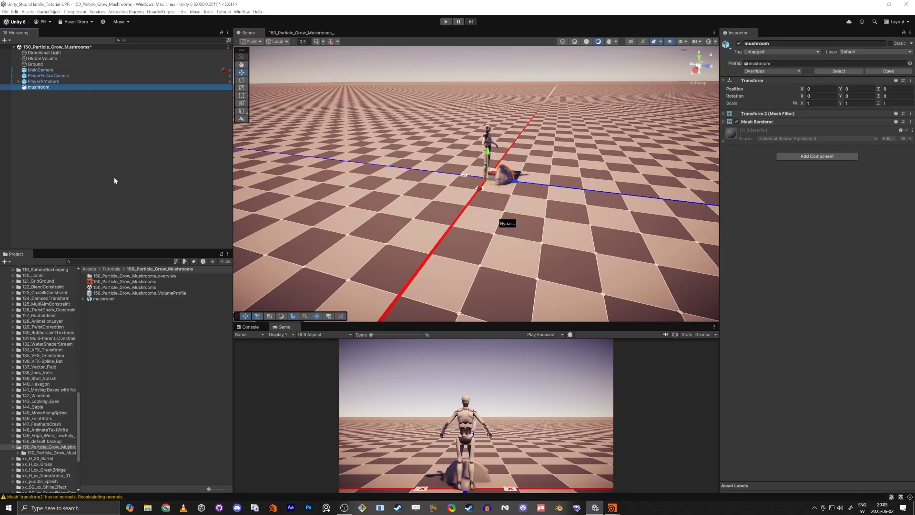
Step: Rotate the mushroom upright to about -92 degrees around X and move it beside the character to about Y 0.46, Z 2.33
right_click_drag(408, 153, 431, 144)
key("e")
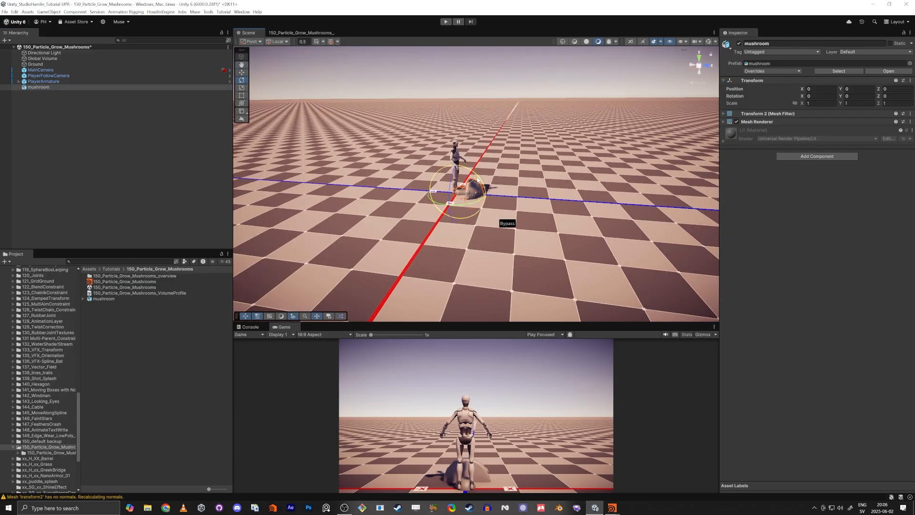
left_click_drag(477, 174, 386, 143)
key("w")
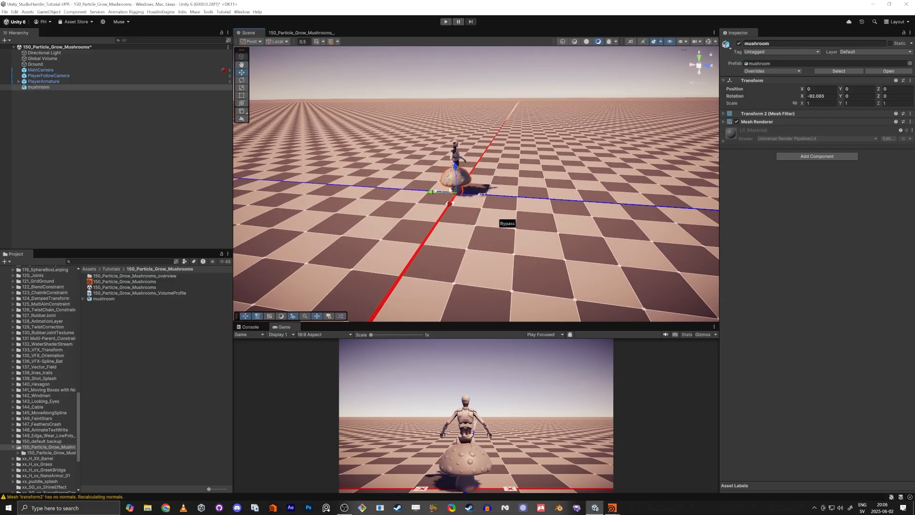
left_click_drag(462, 192, 531, 187)
Step: Apply the VertexColor material from the Materials folder to the mushroom, inspect it up close and deselect it
scroll(41, 323, "up", 15)
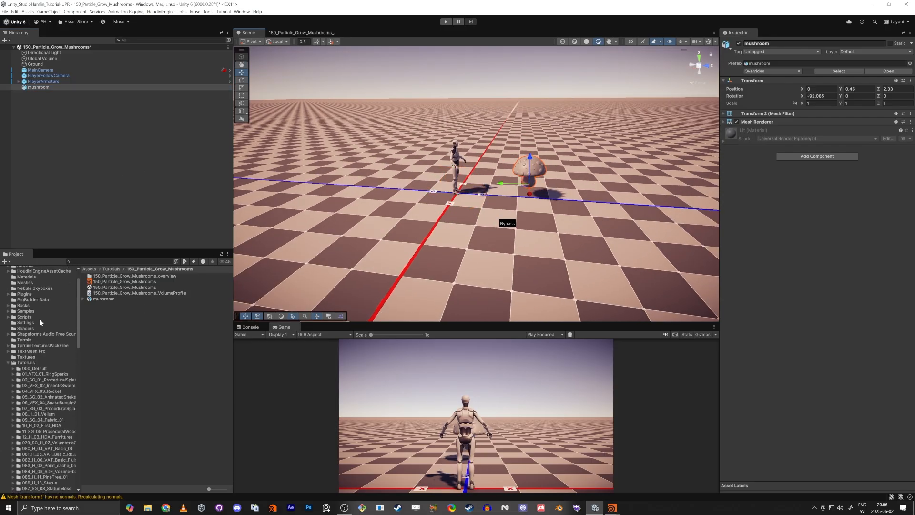
left_click(27, 301)
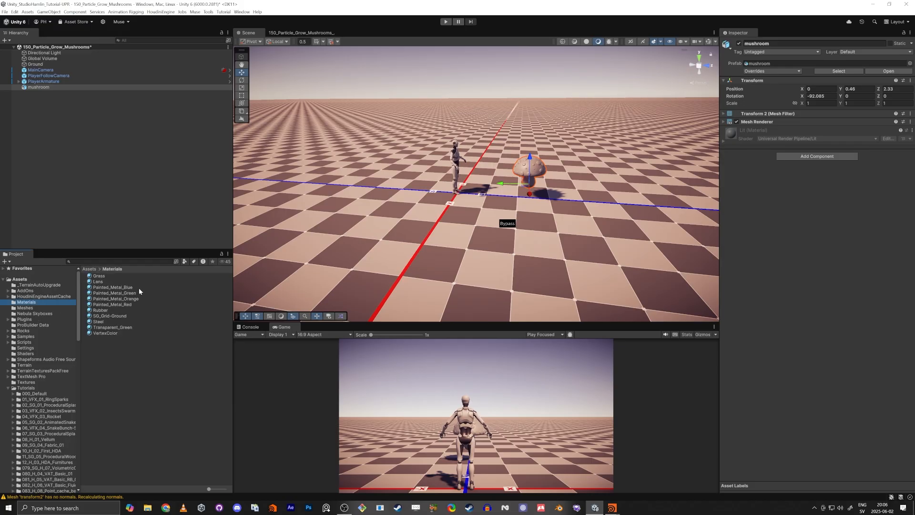
left_click_drag(98, 333, 504, 213)
key("w")
right_click_drag(505, 214, 493, 237)
key("q")
key("a")
key("e")
key("s")
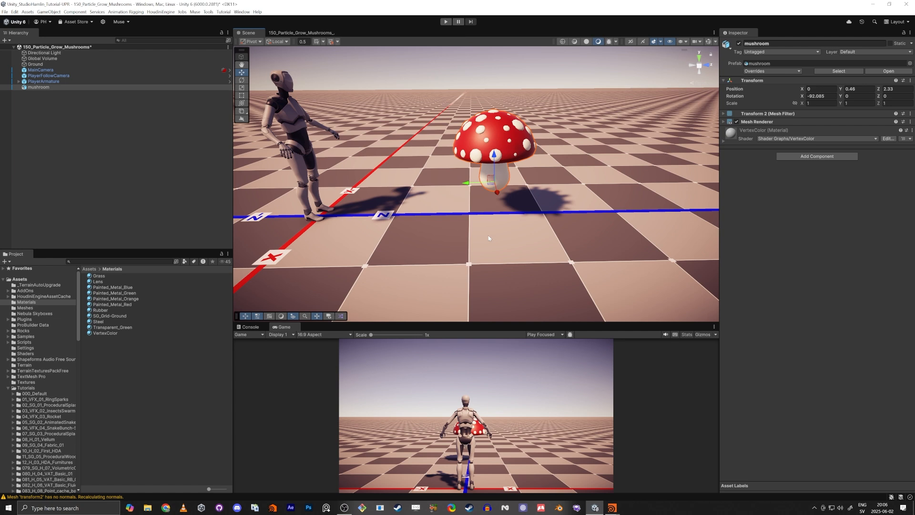
left_click(154, 222)
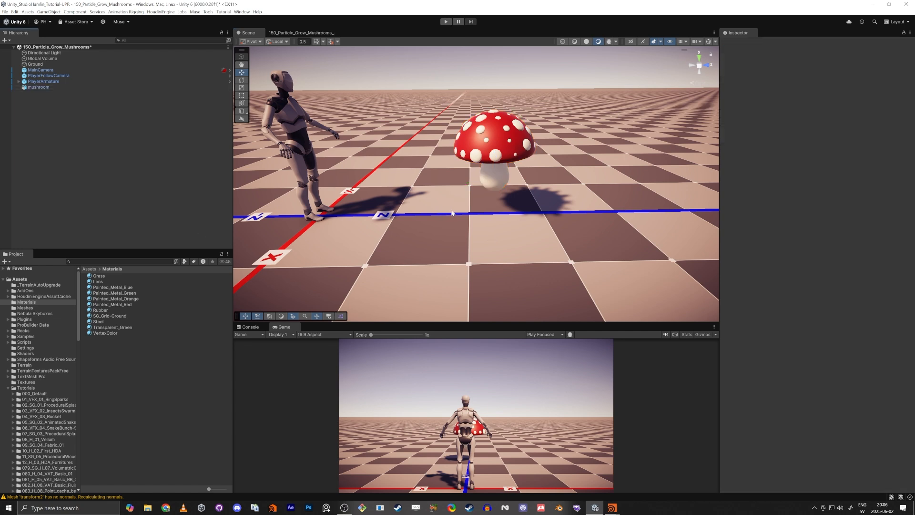
scroll(452, 213, "down", 5)
Step: Switch back to Houdini, line up copytopoints1 and color2 lower in the network and place sphere2 beside their input
key("alt+Tab")
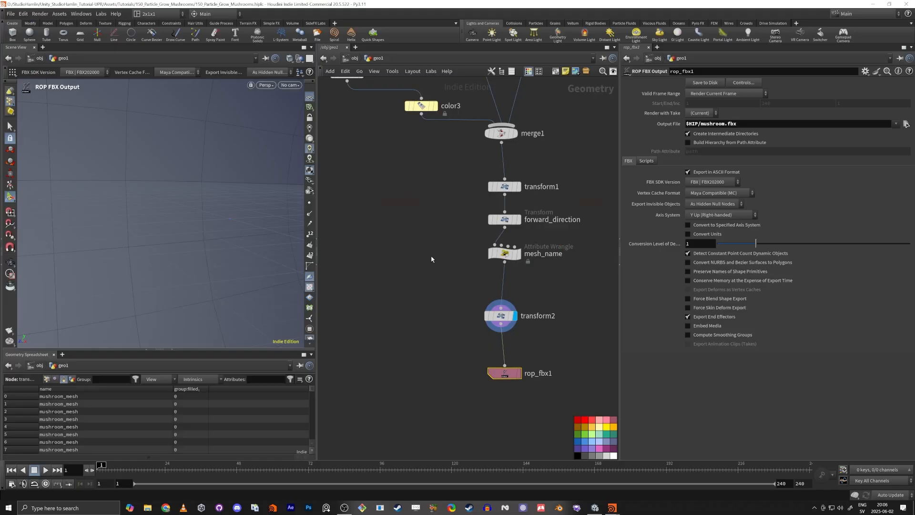
key("h")
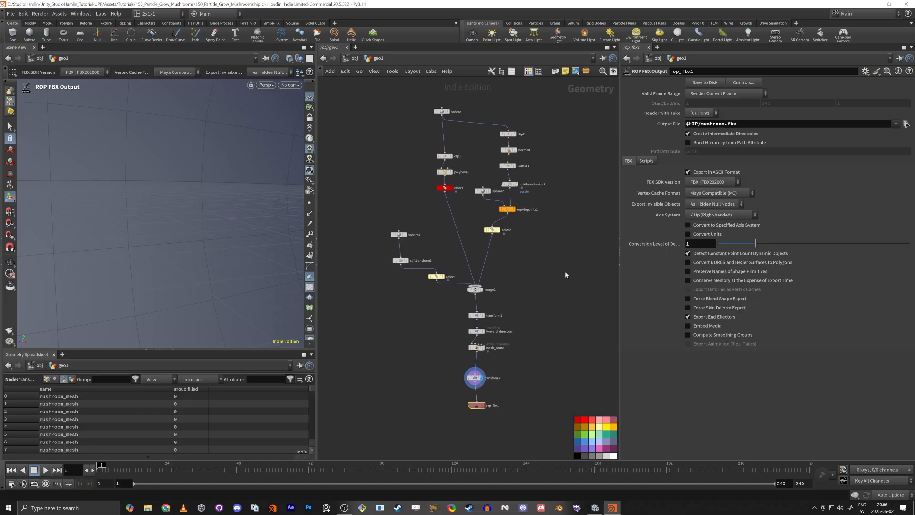
left_click_drag(469, 244, 504, 249)
key("l")
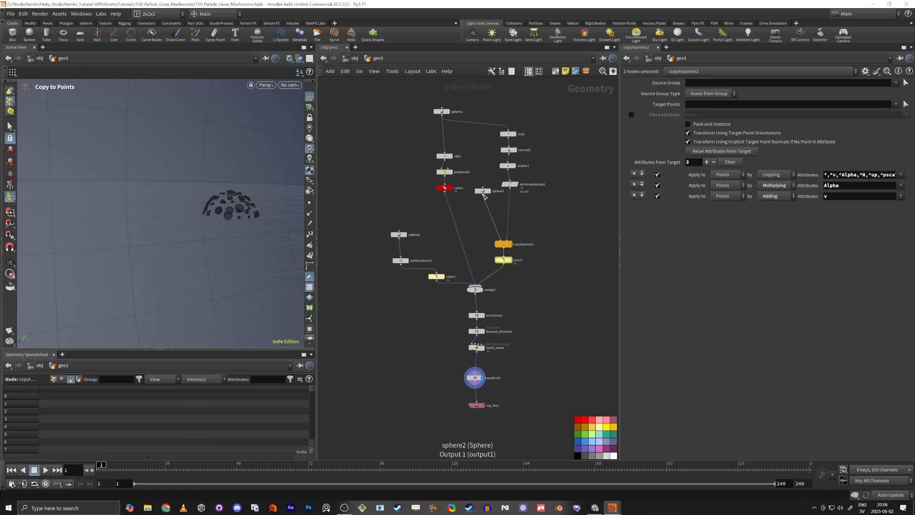
left_click_drag(484, 194, 529, 100)
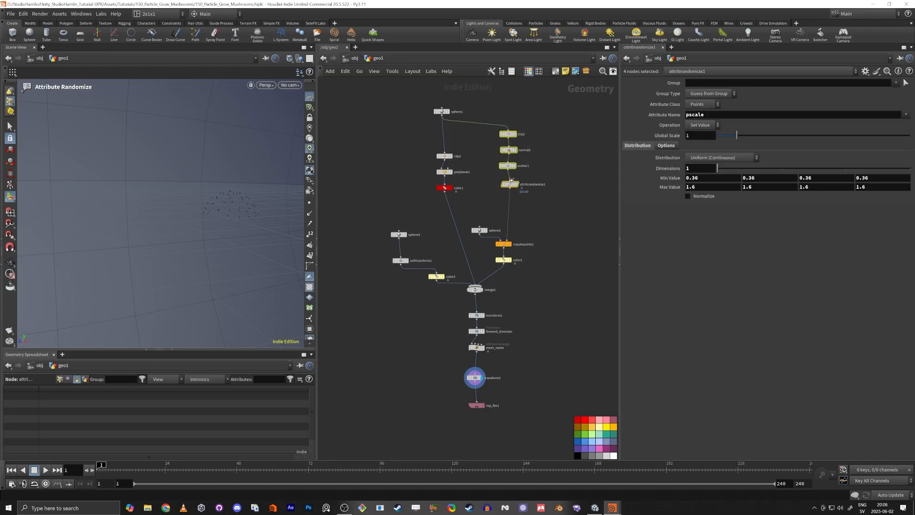
Step: Align clip2, normal1, scatter1 and attribrandomize1 in a vertical column and move them down close to copytopoints1
key("l")
left_click_drag(510, 181, 524, 220)
key("Escape")
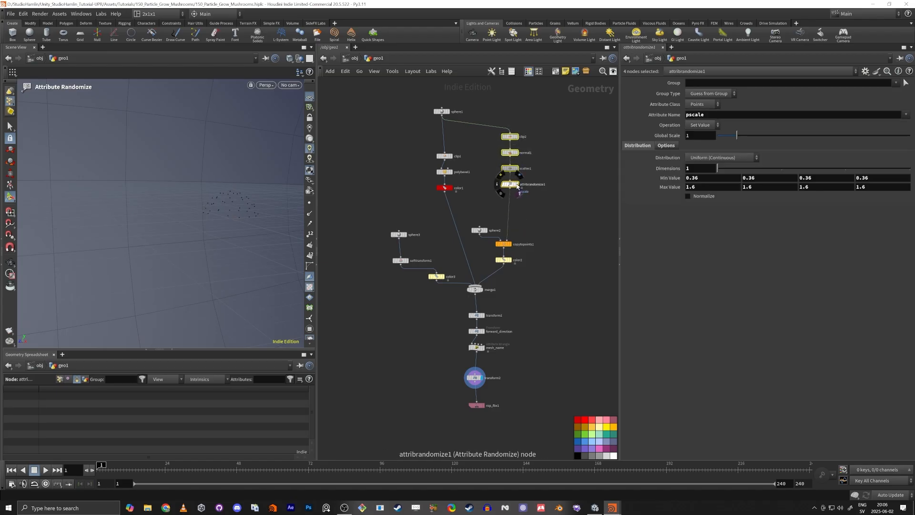
left_click_drag(514, 184, 526, 227)
Step: Move the sphere1 and color1 branch down and straighten the sphere3 branch into a column next to it
left_click_drag(430, 201, 449, 238)
left_click_drag(443, 111, 453, 177)
left_click_drag(375, 234, 413, 270)
key("a")
left_click_drag(484, 271, 498, 227)
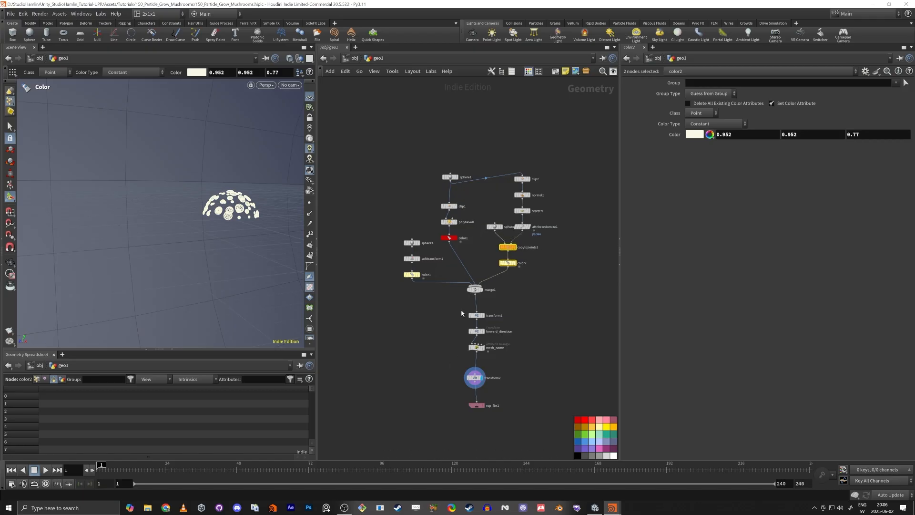
Step: Align merge1 and the nodes from transform1 to rop_fbx1 in one evenly spaced vertical column
key("a")
left_click_drag(478, 315, 481, 361)
scroll(465, 316, "up", 3)
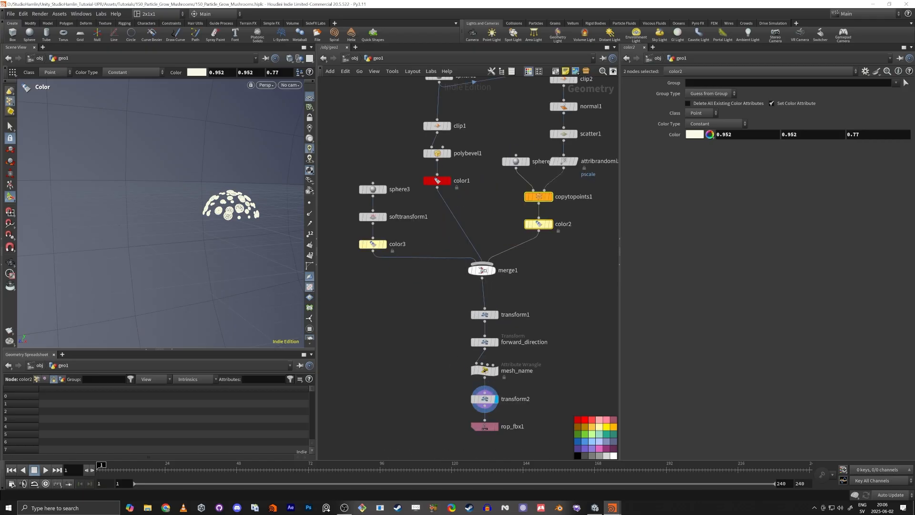
key("a")
left_click_drag(483, 271, 483, 318)
middle_click_drag(405, 306, 424, 376)
scroll(418, 377, "down", 3)
left_click(422, 369)
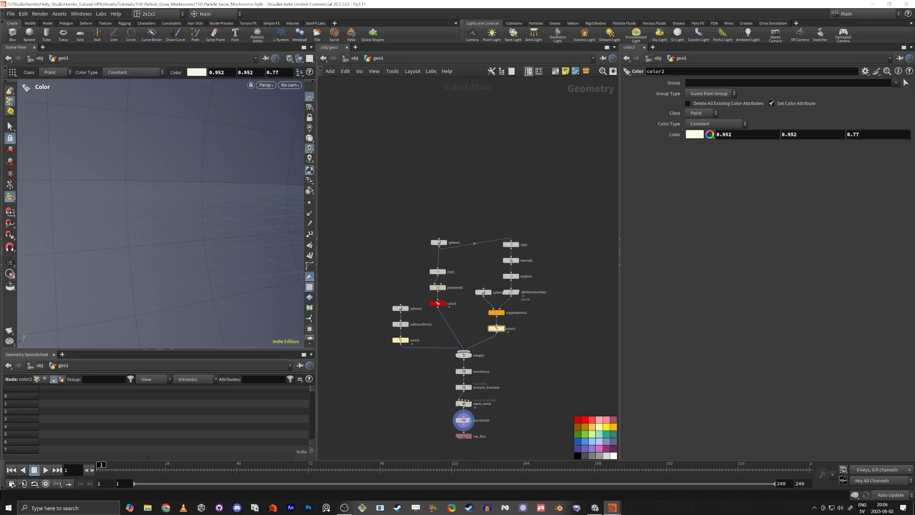